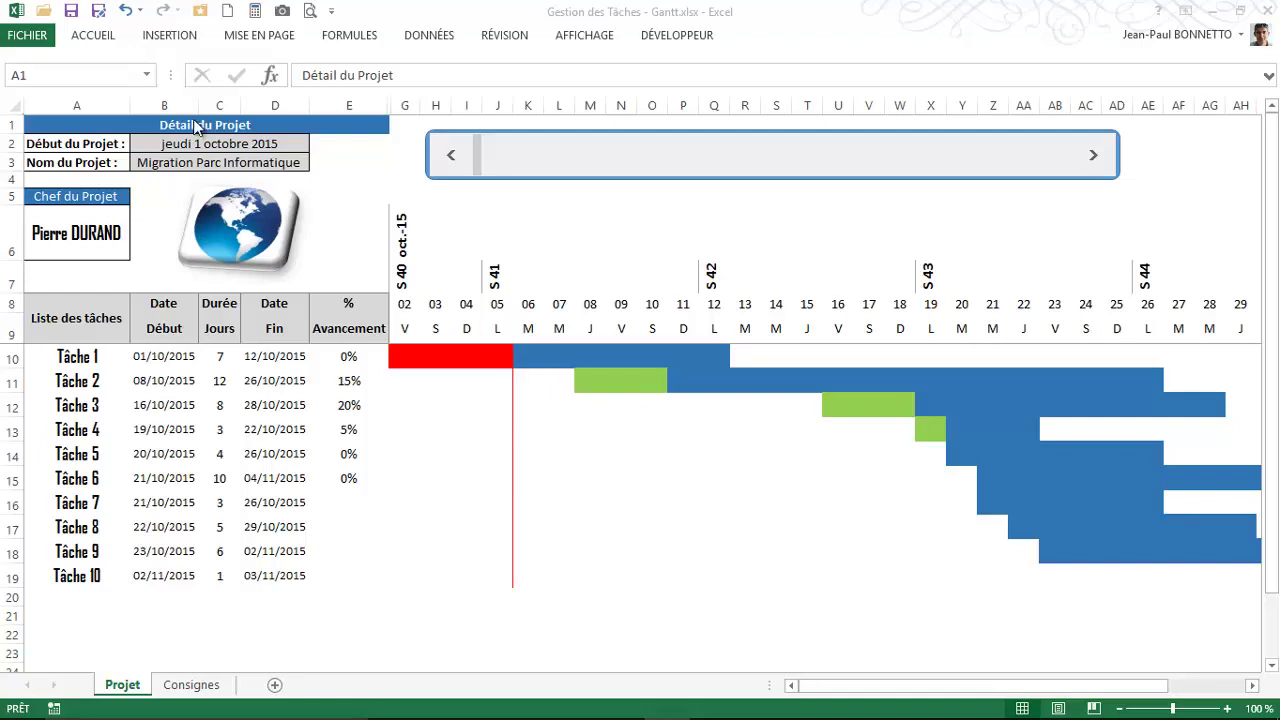
Inspect Tâche 1's name, start date, 7-day duration and end-date formula.
click(77, 358)
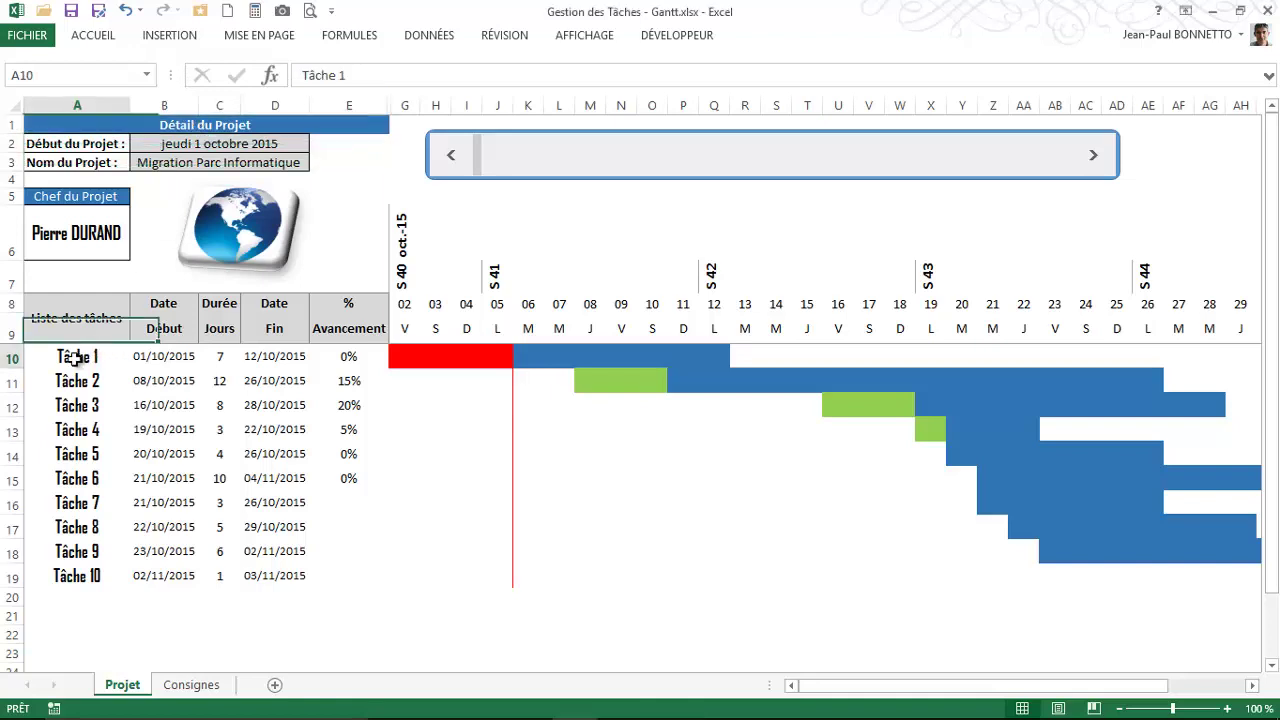
click(77, 381)
click(77, 405)
click(163, 357)
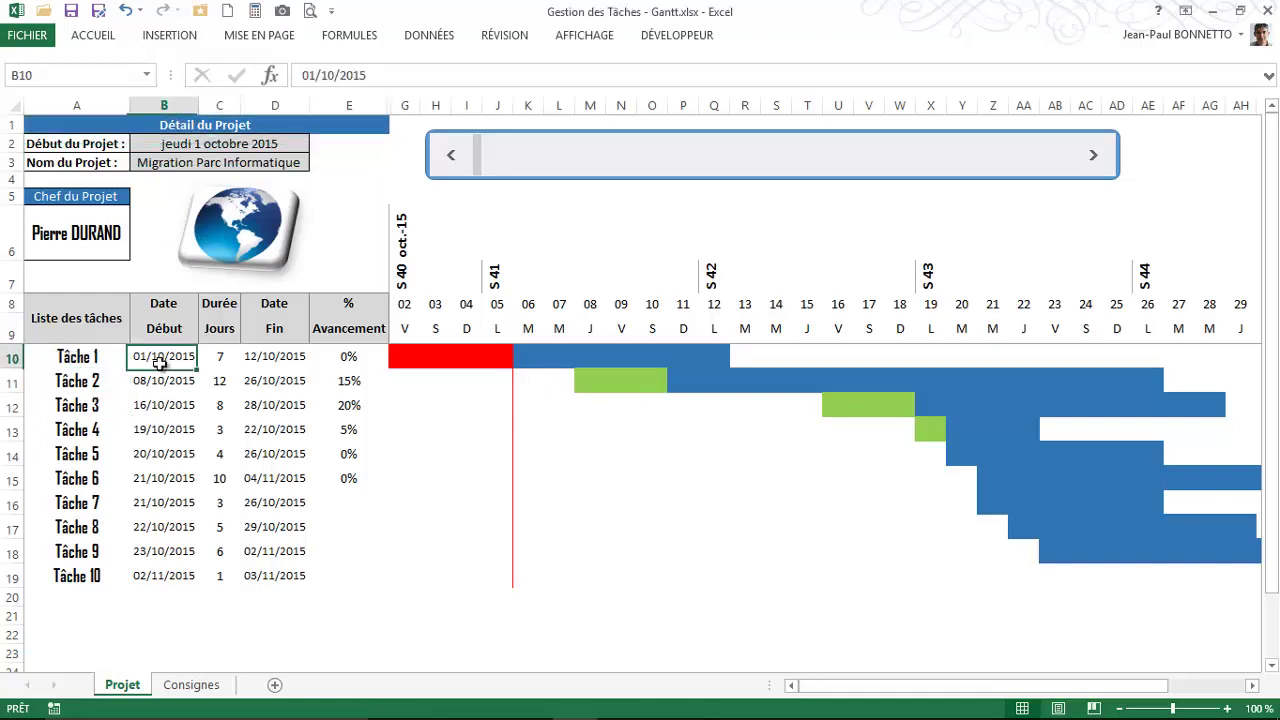
click(212, 362)
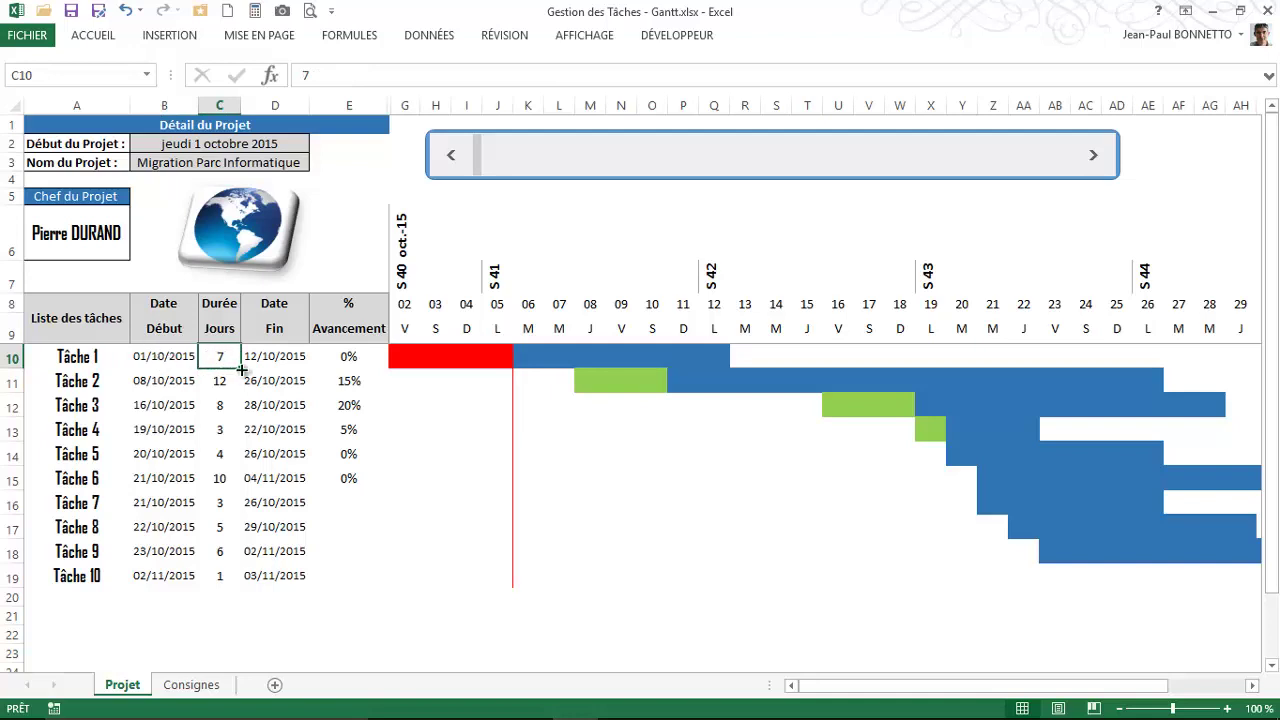
click(262, 358)
click(75, 354)
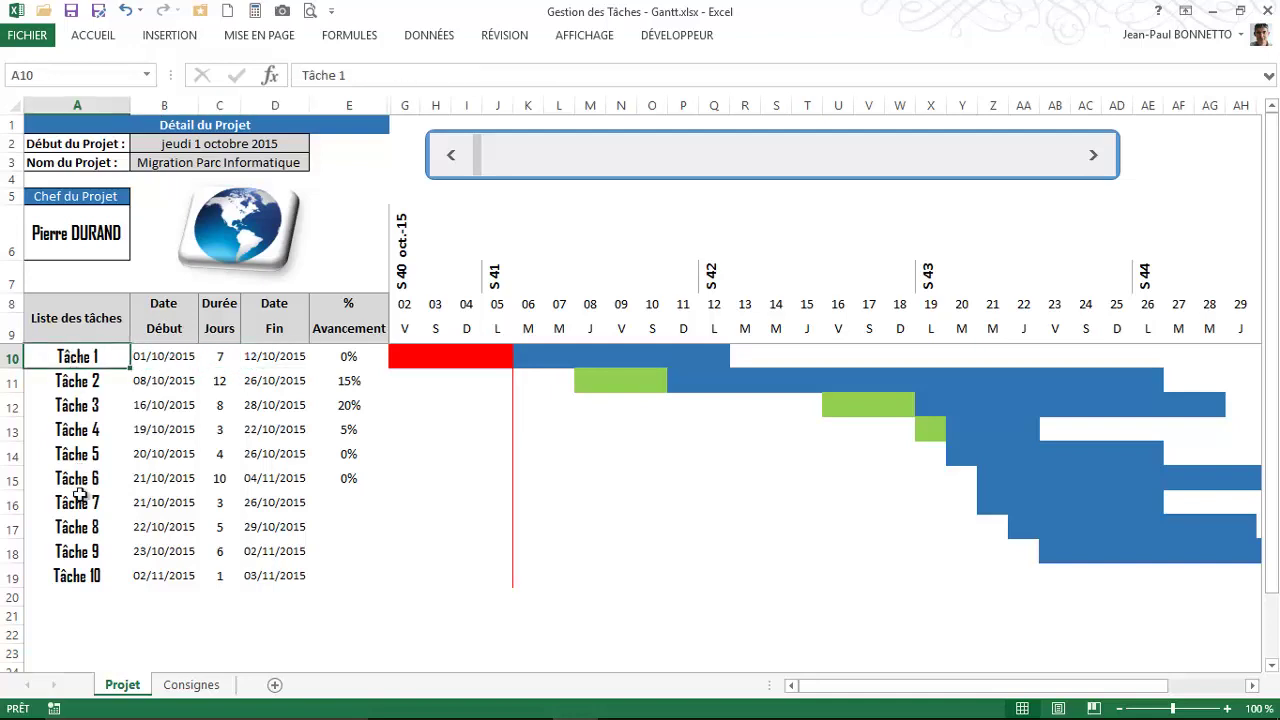
Step through the task progress percentages, then go back to Tâche 1.
click(345, 358)
key(Down)
key(Down)
key(Down)
key(Down)
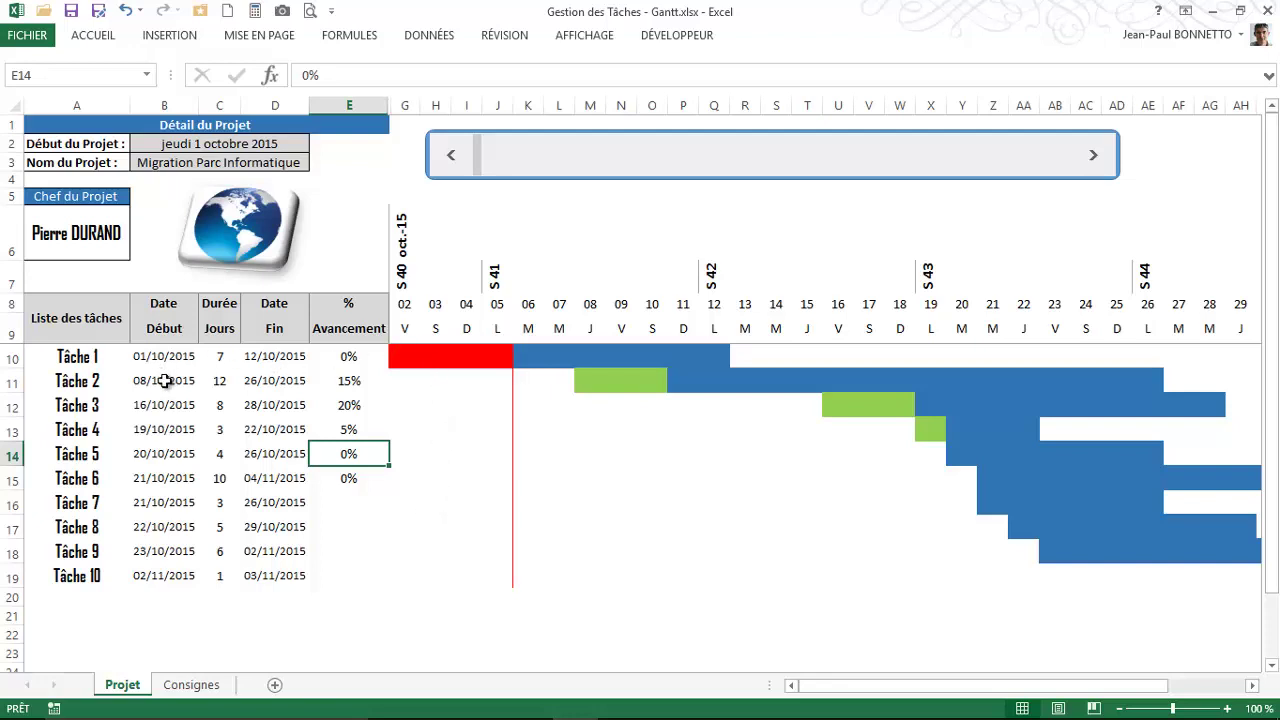
click(318, 356)
click(72, 353)
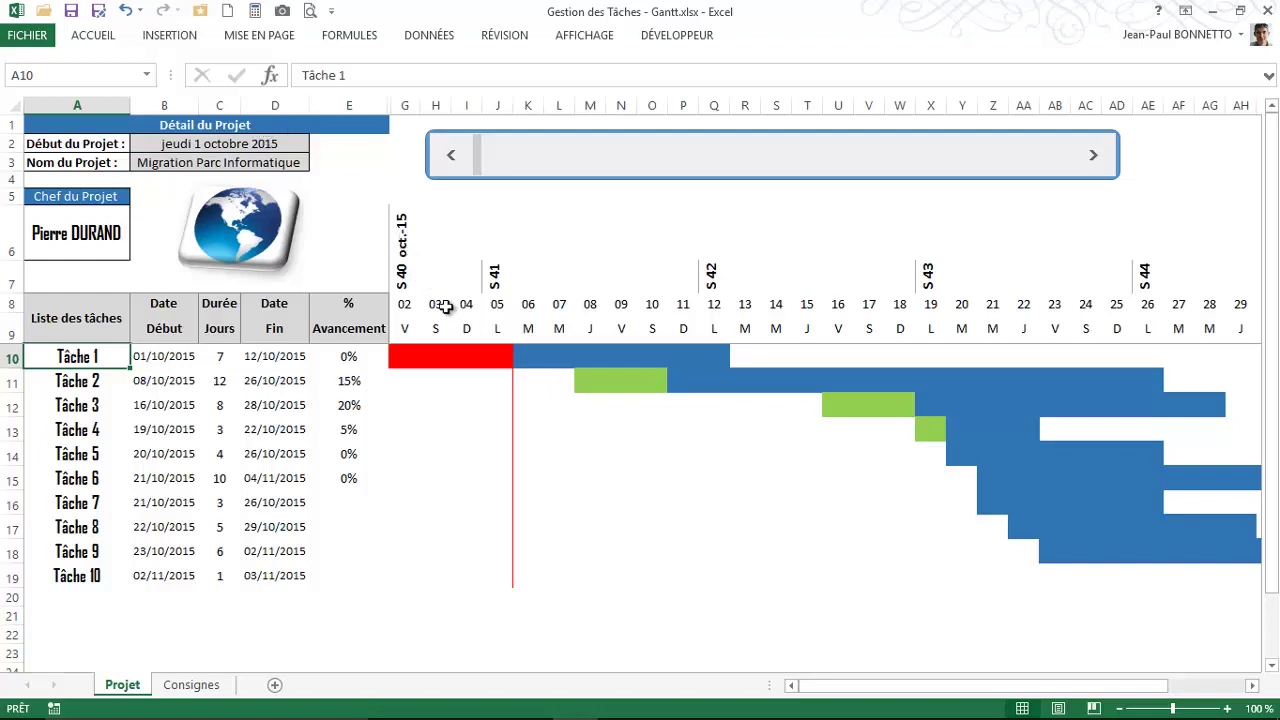
Look over Tâche 1's blue chart bar, then switch to the Consignes instruction sheet.
click(561, 355)
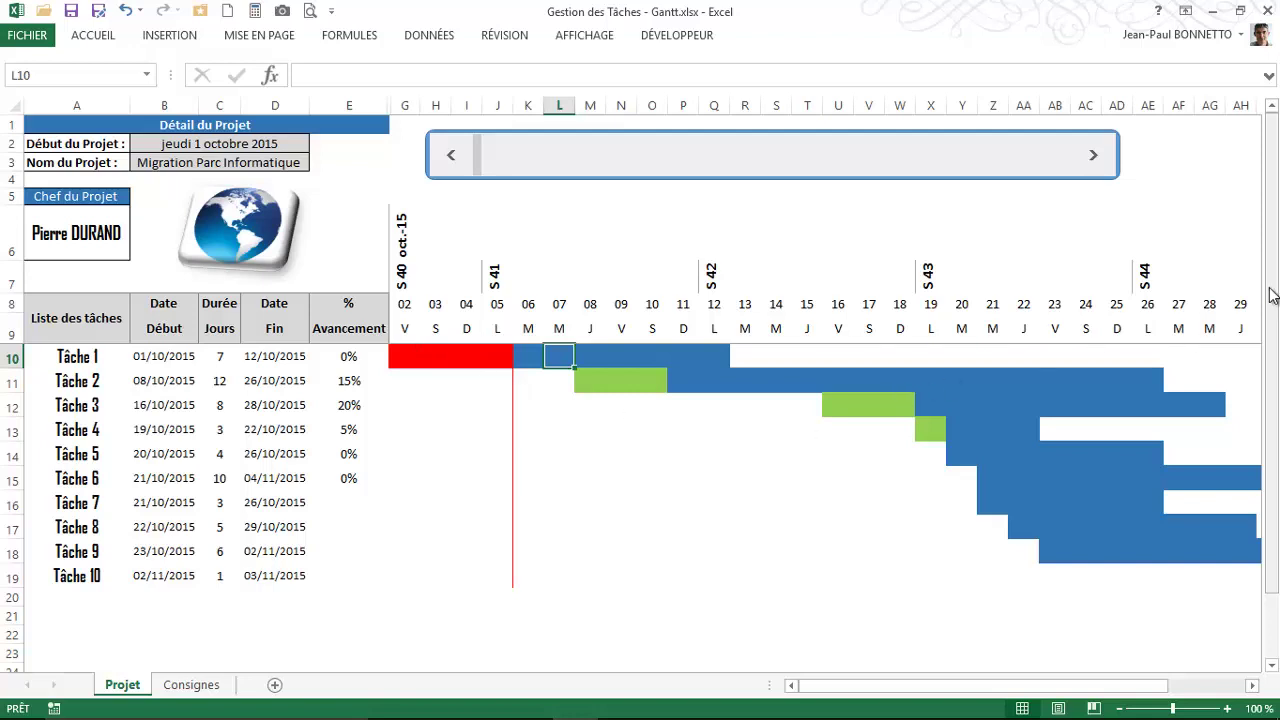
drag(1272, 328, 1272, 326)
click(407, 356)
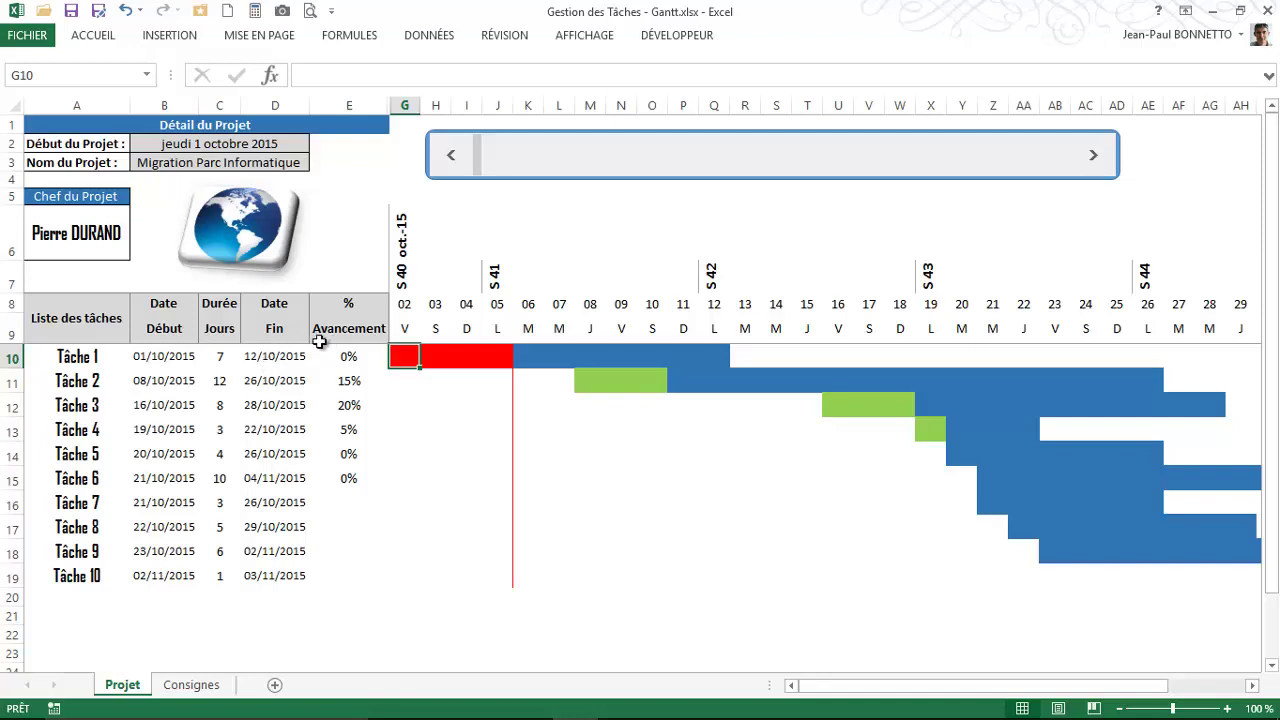
click(101, 352)
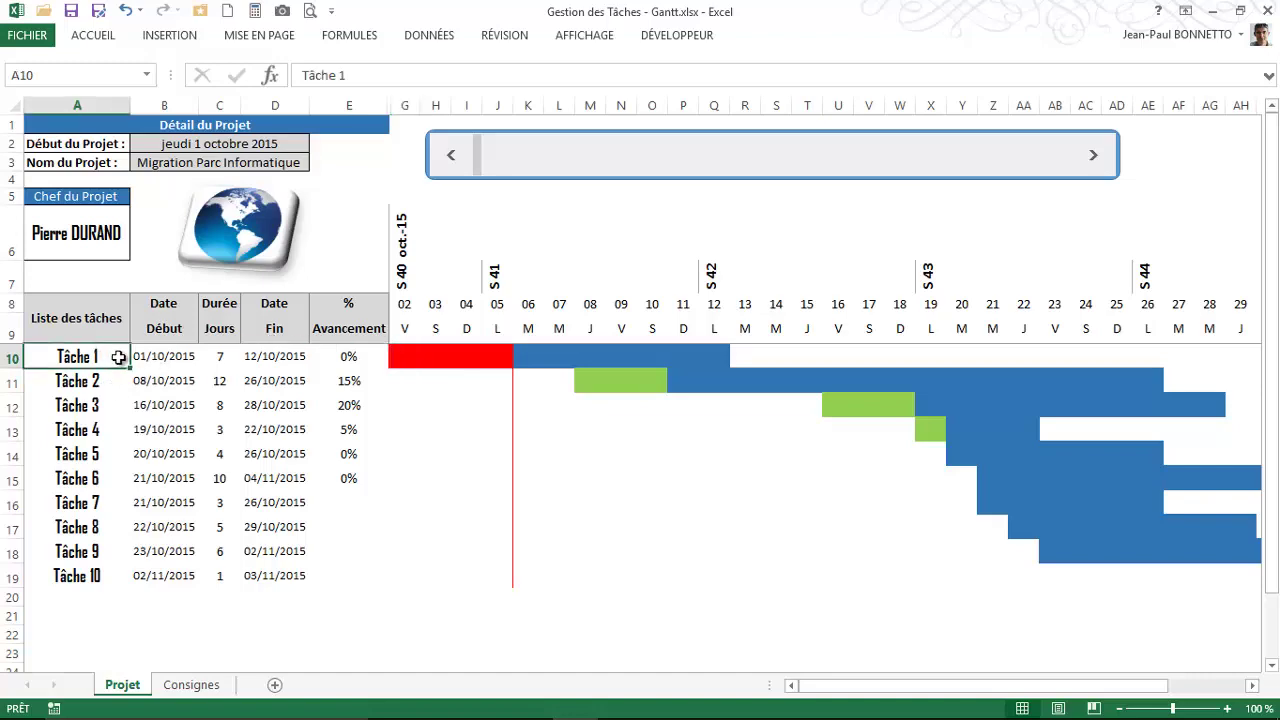
click(213, 685)
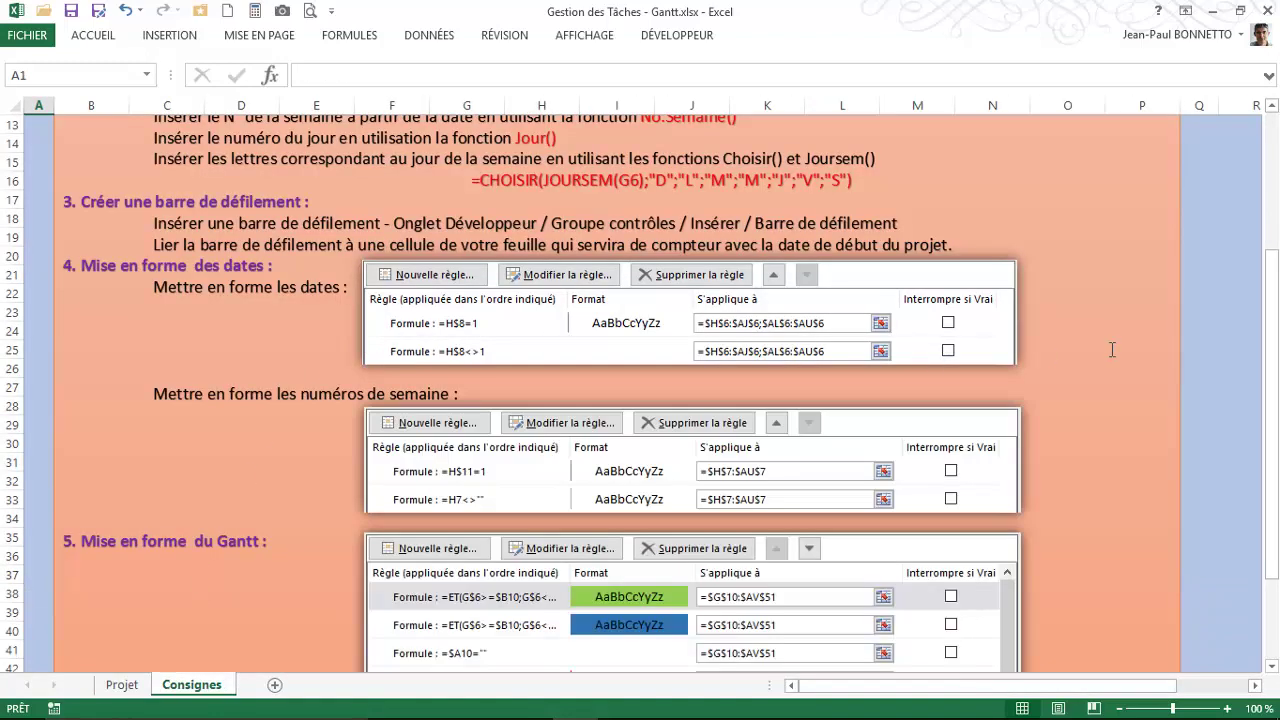
Scroll to the top of the Consignes instructions and switch back to the Projet sheet.
drag(1271, 345, 1271, 270)
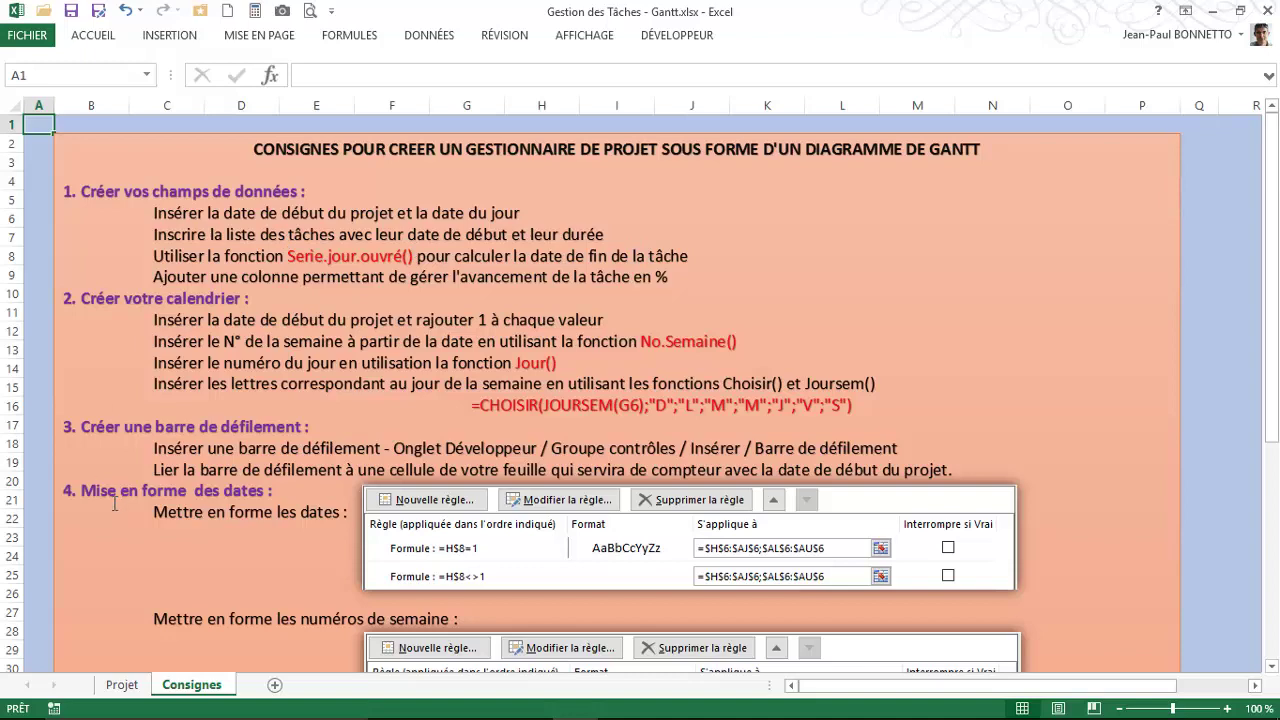
click(122, 685)
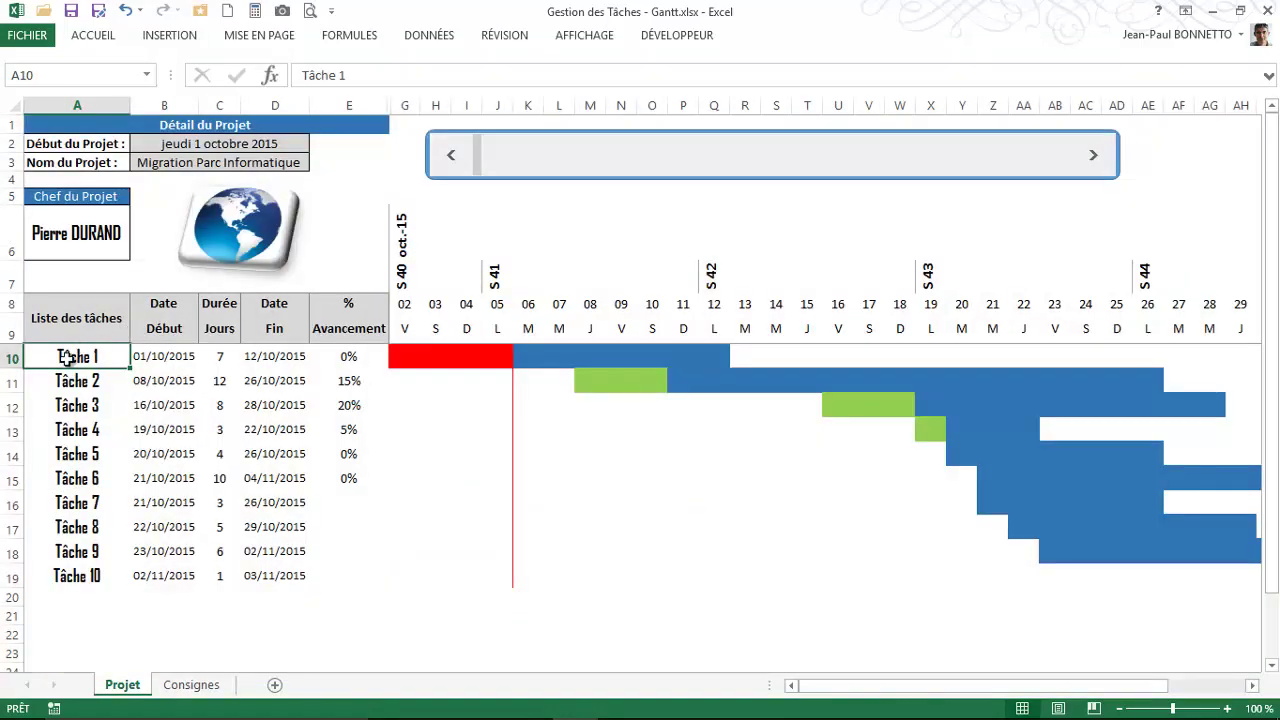
click(66, 318)
click(165, 318)
click(88, 317)
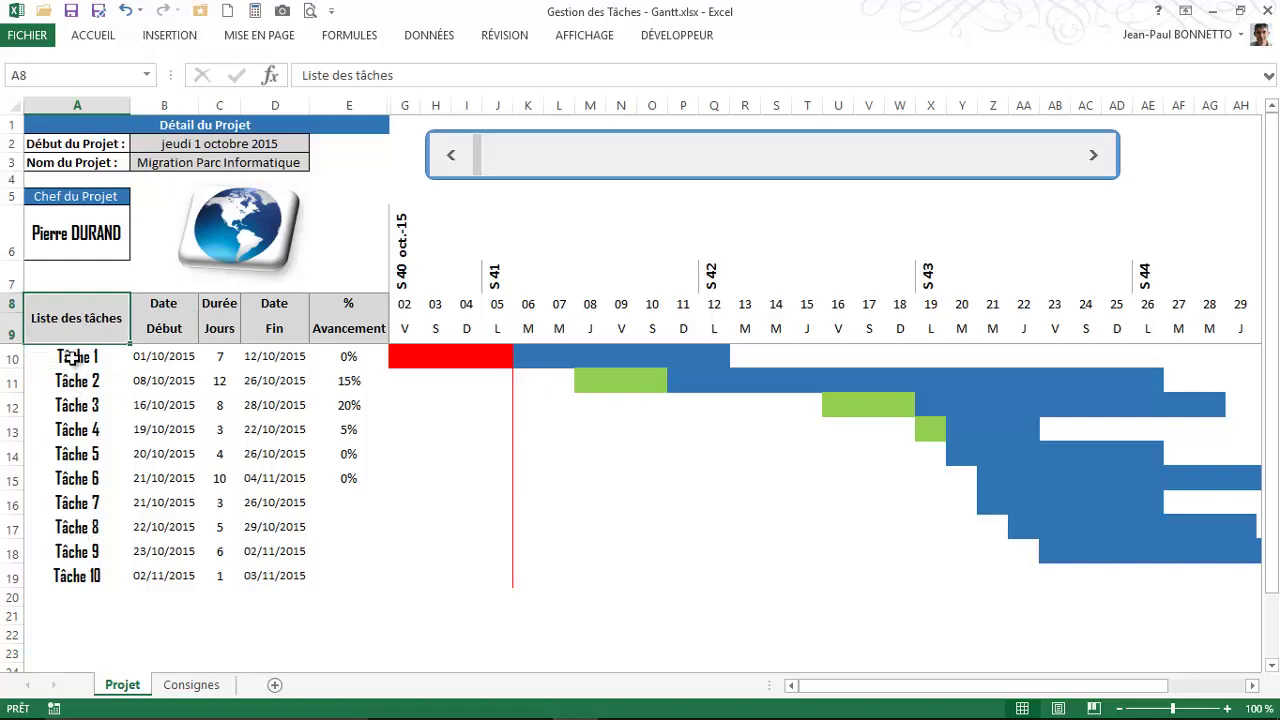
click(74, 358)
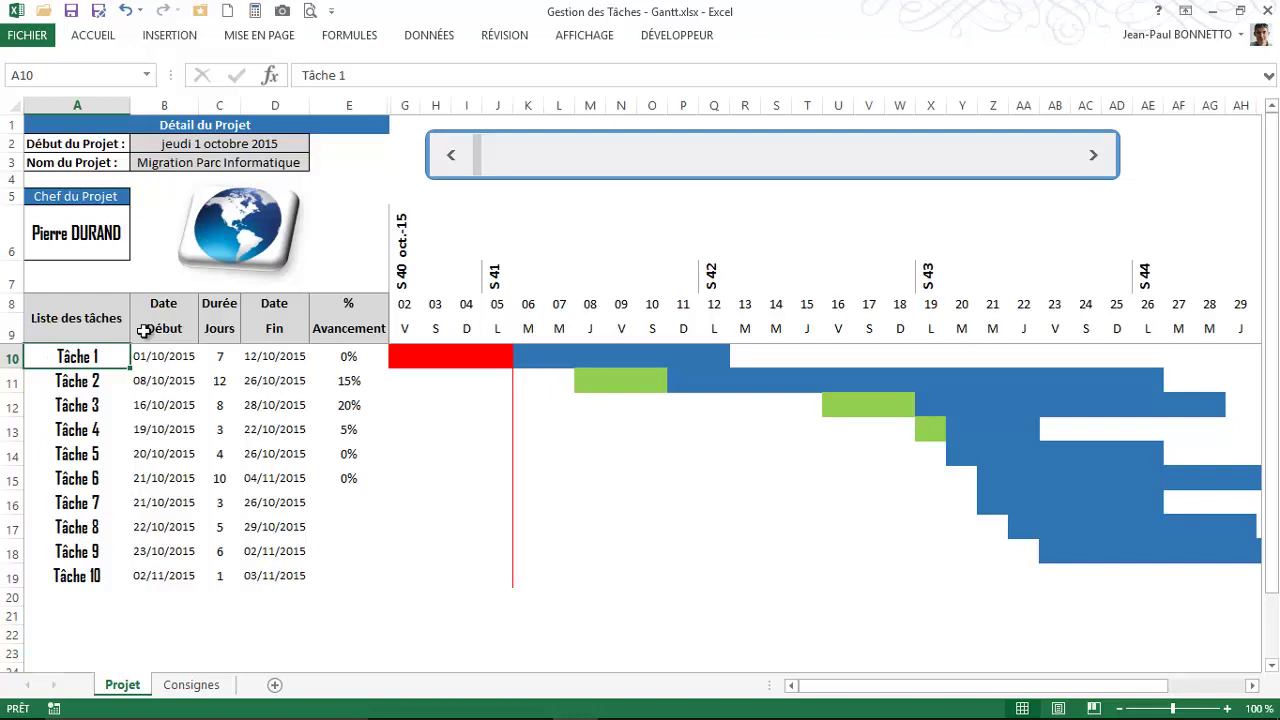
click(214, 357)
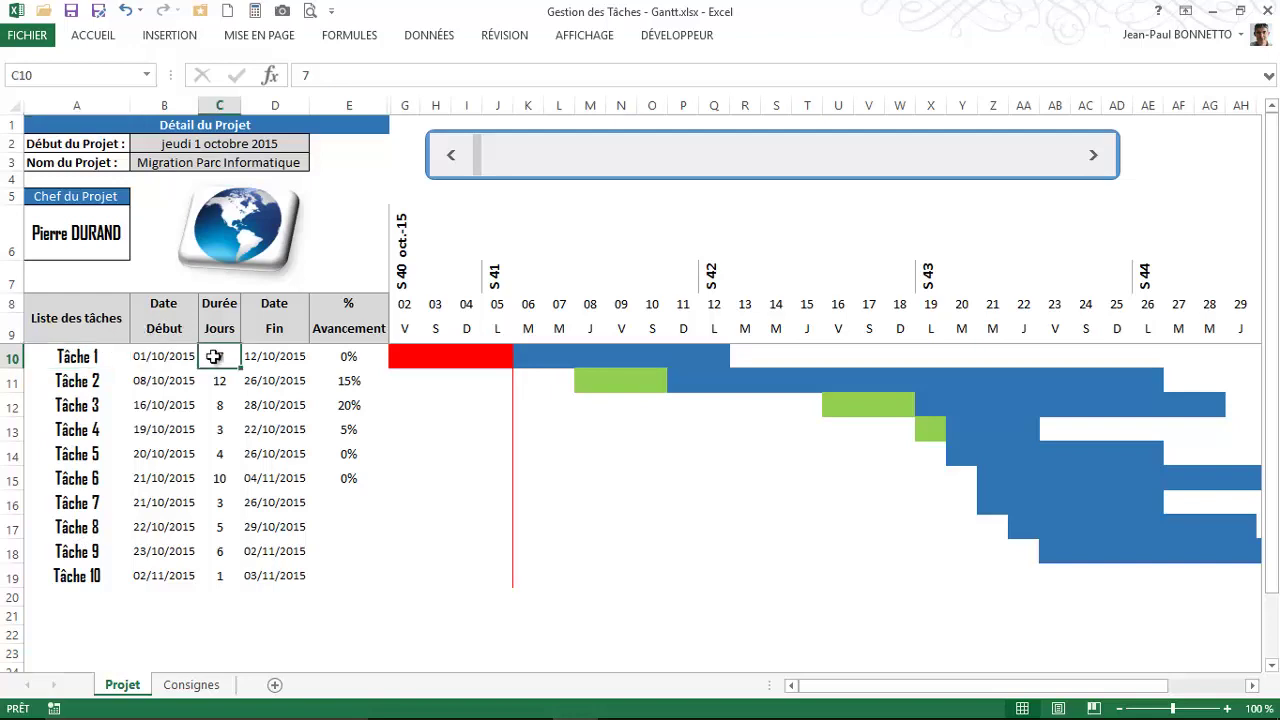
click(285, 358)
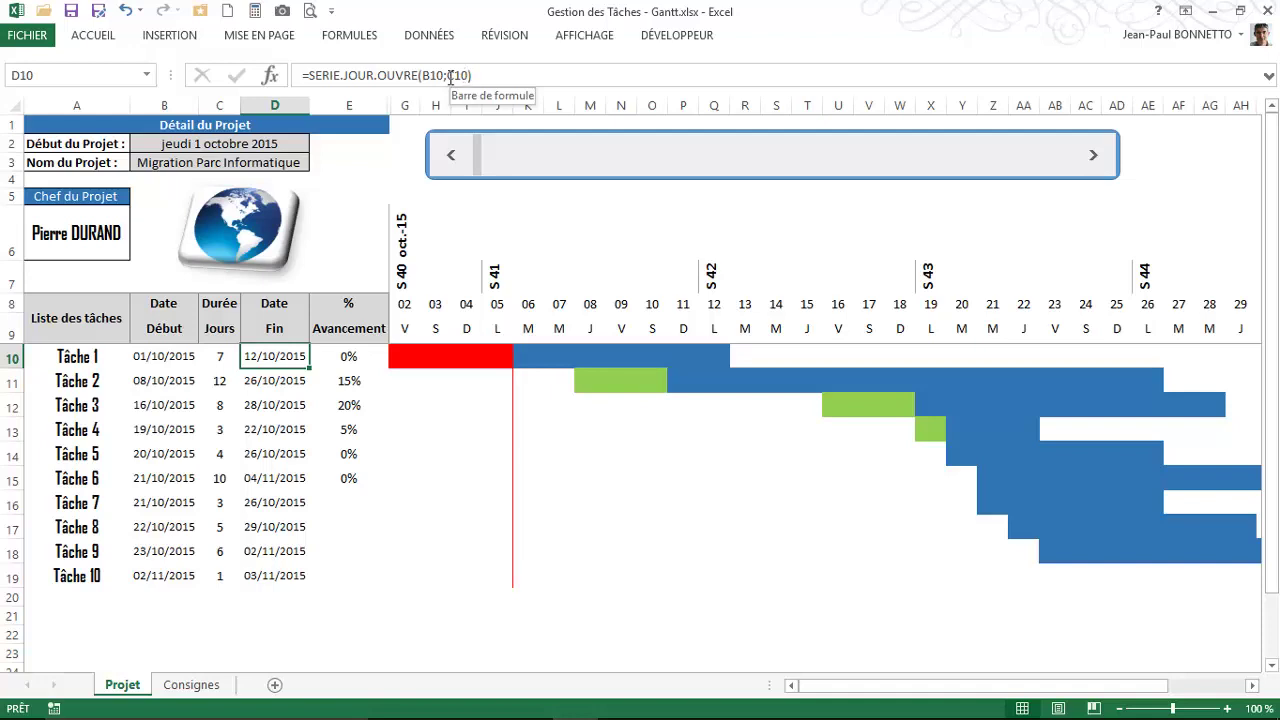
click(273, 381)
click(271, 356)
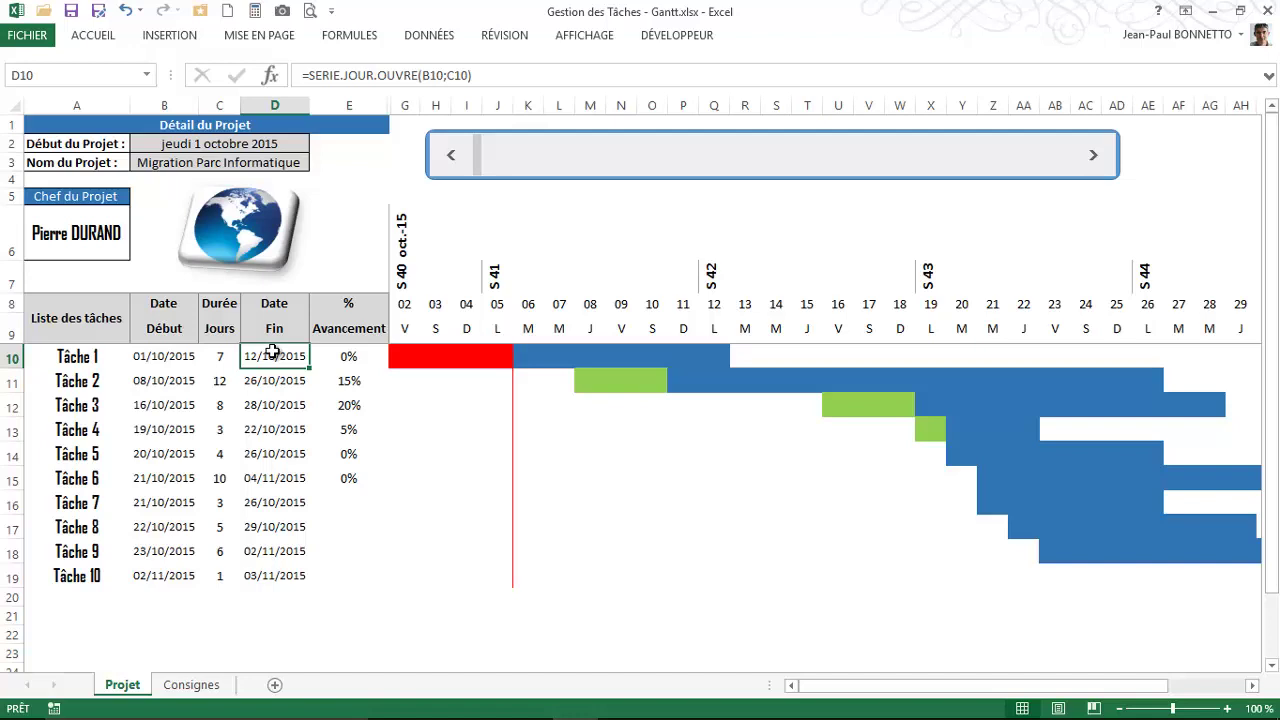
click(350, 354)
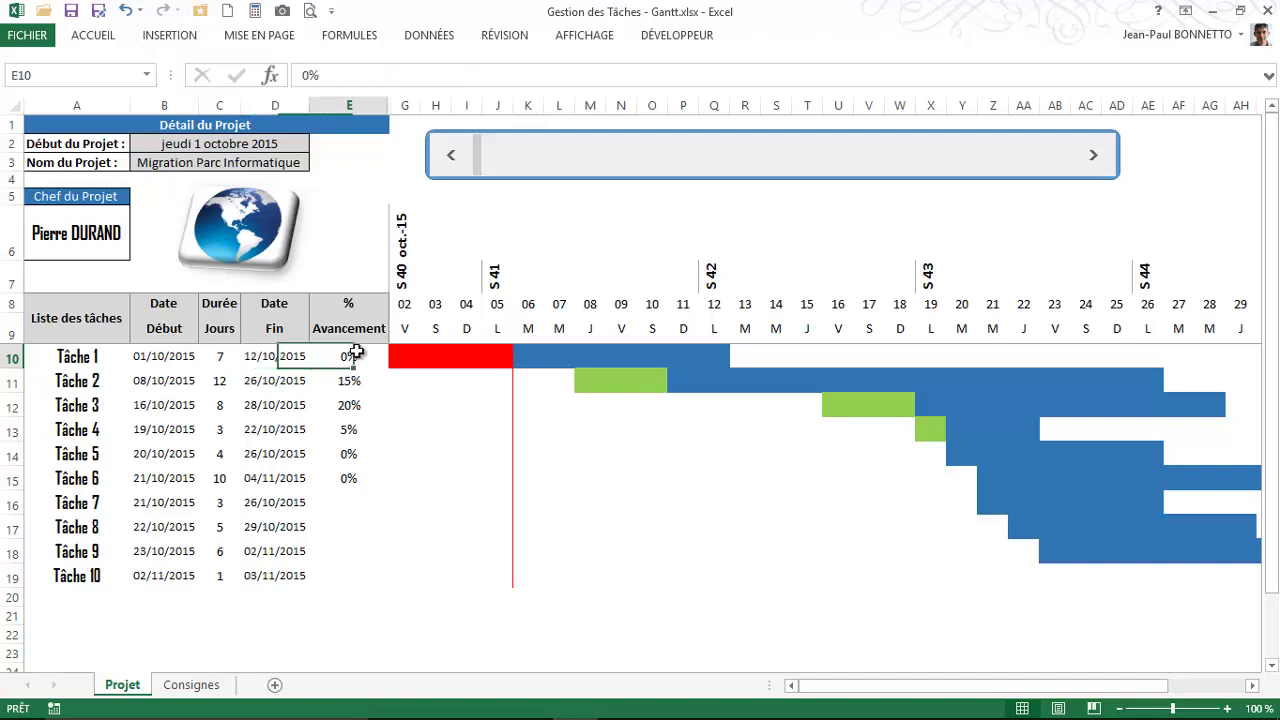
click(348, 454)
click(349, 405)
click(349, 381)
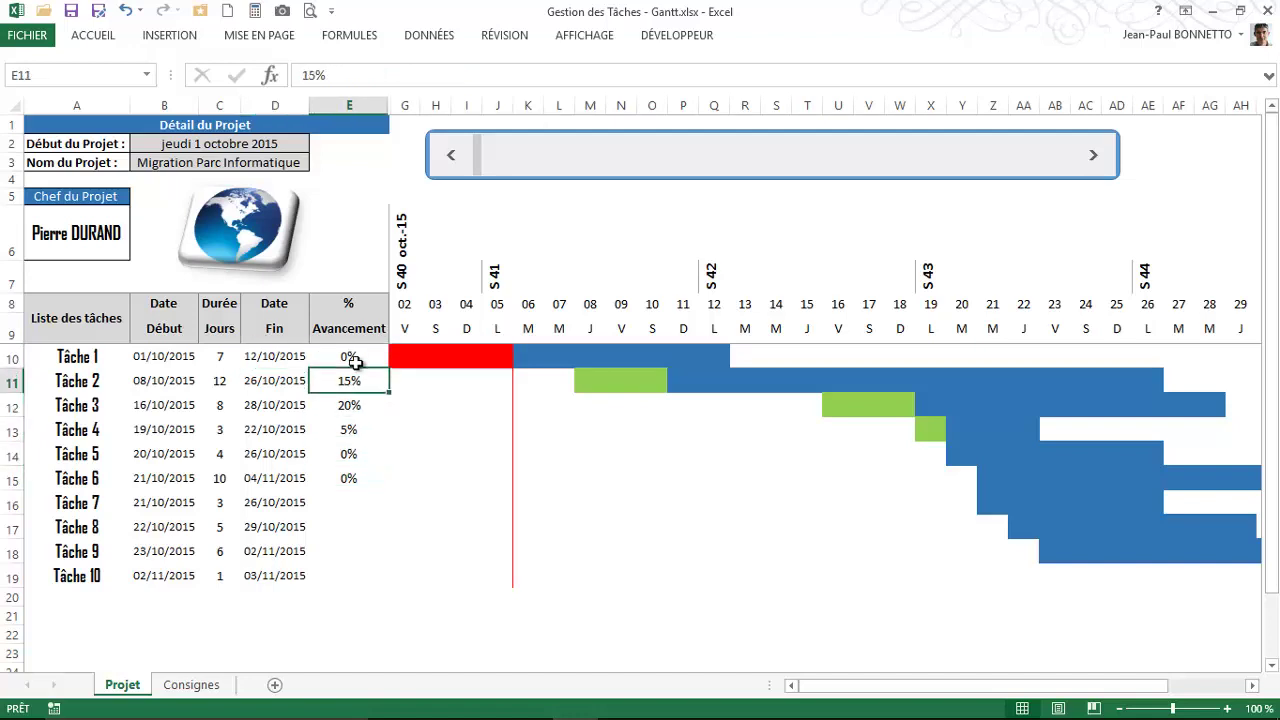
click(354, 357)
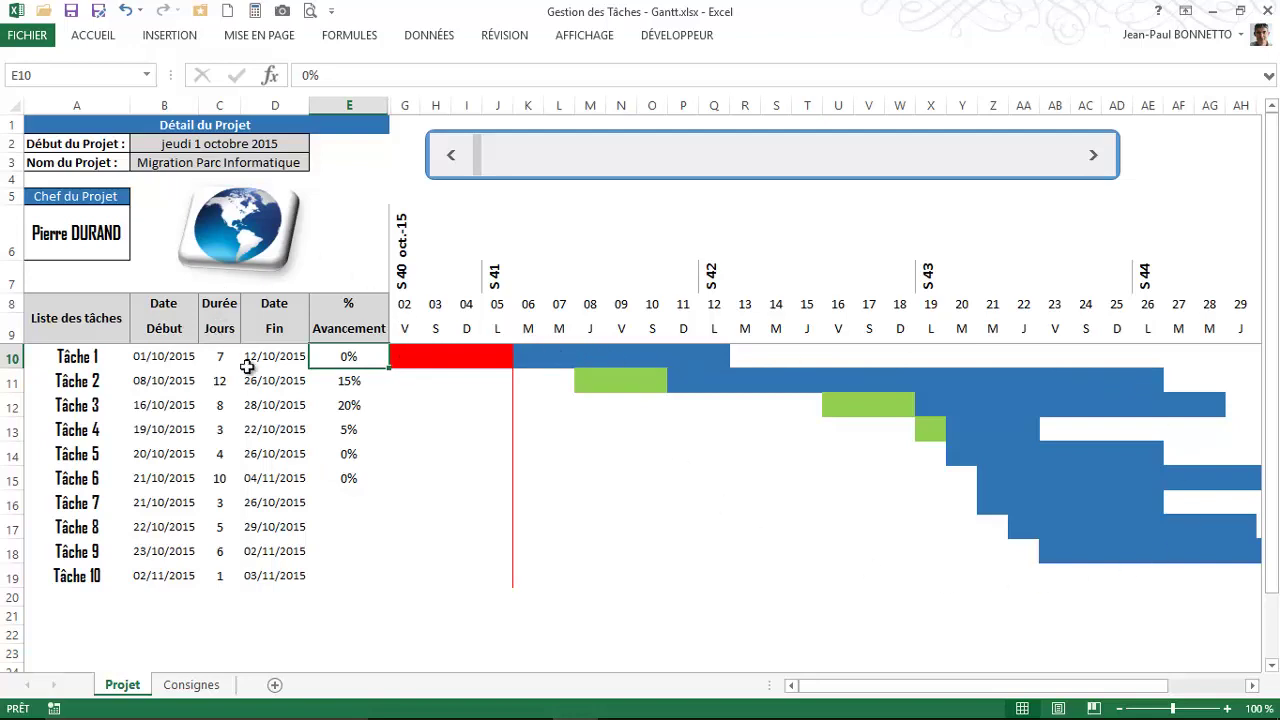
click(407, 228)
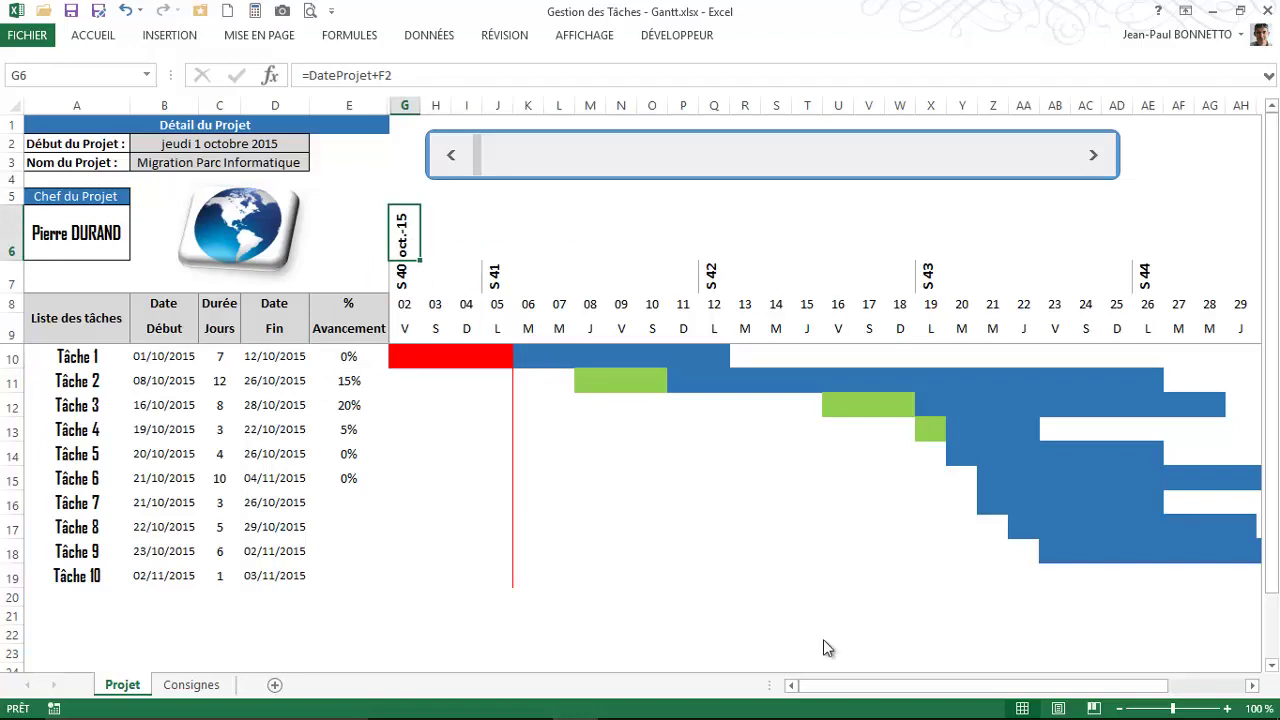
drag(857, 688, 885, 697)
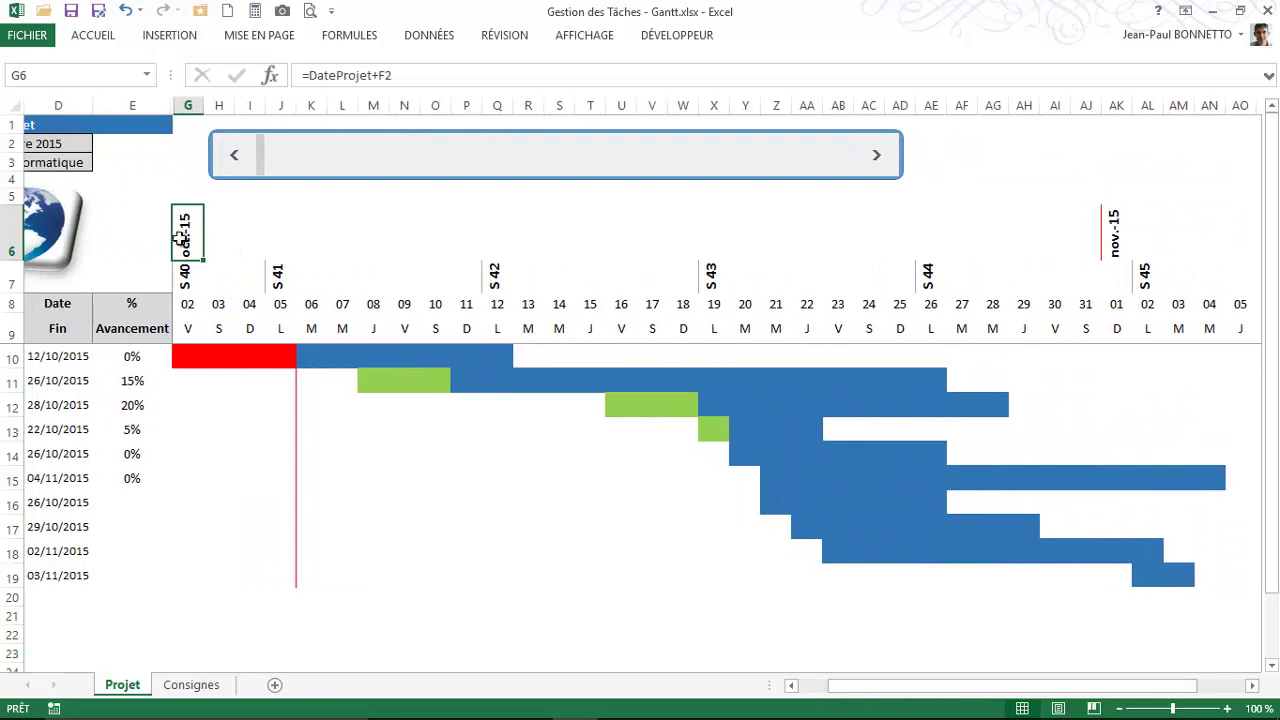
drag(917, 686, 840, 688)
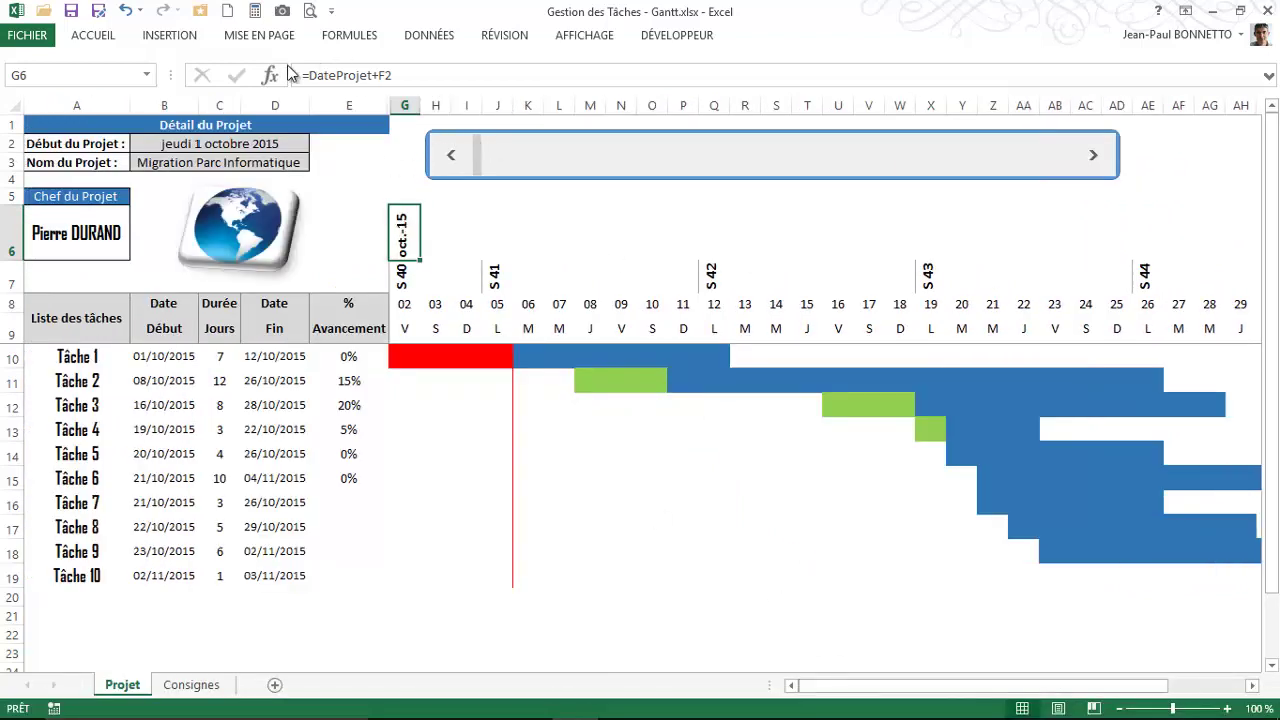
click(205, 143)
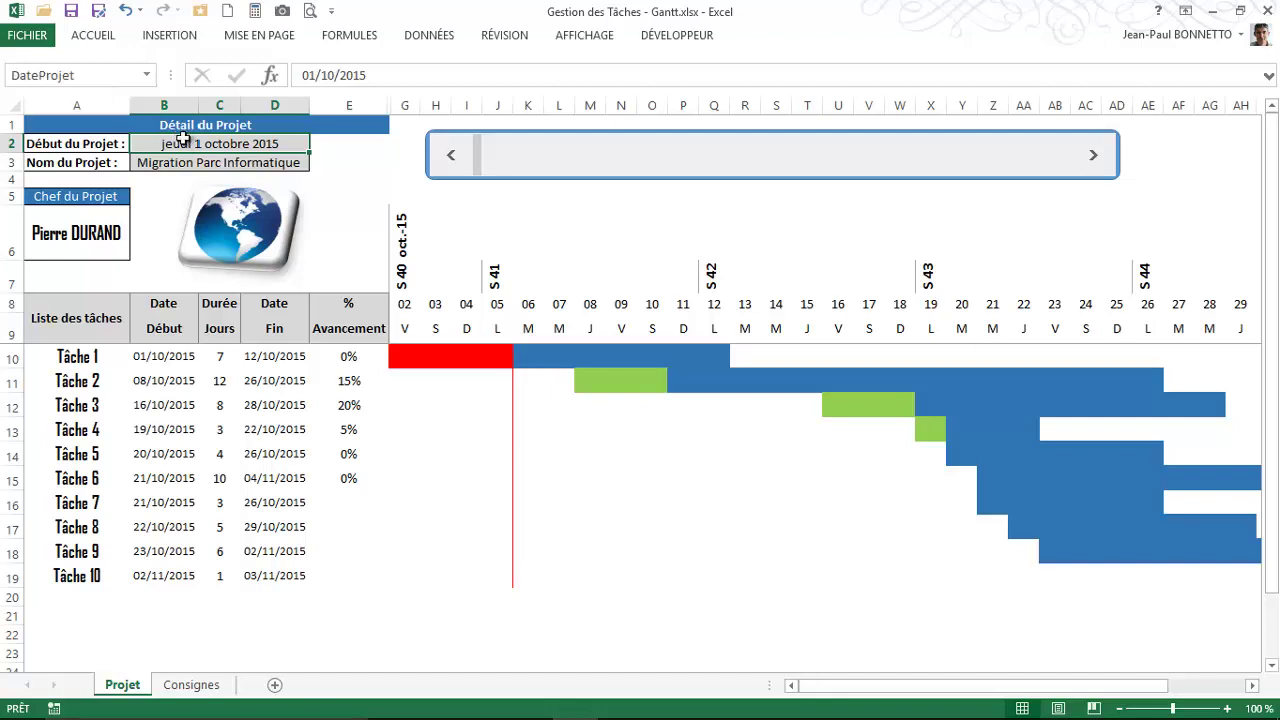
click(405, 230)
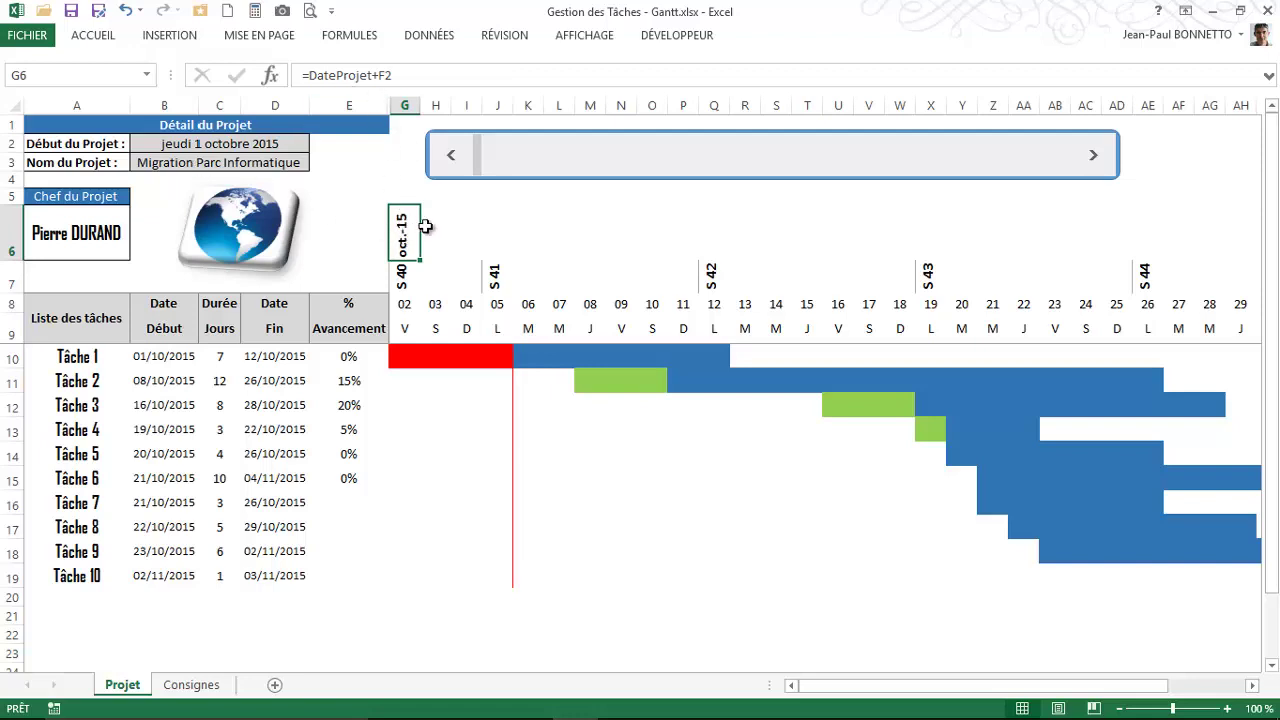
click(430, 228)
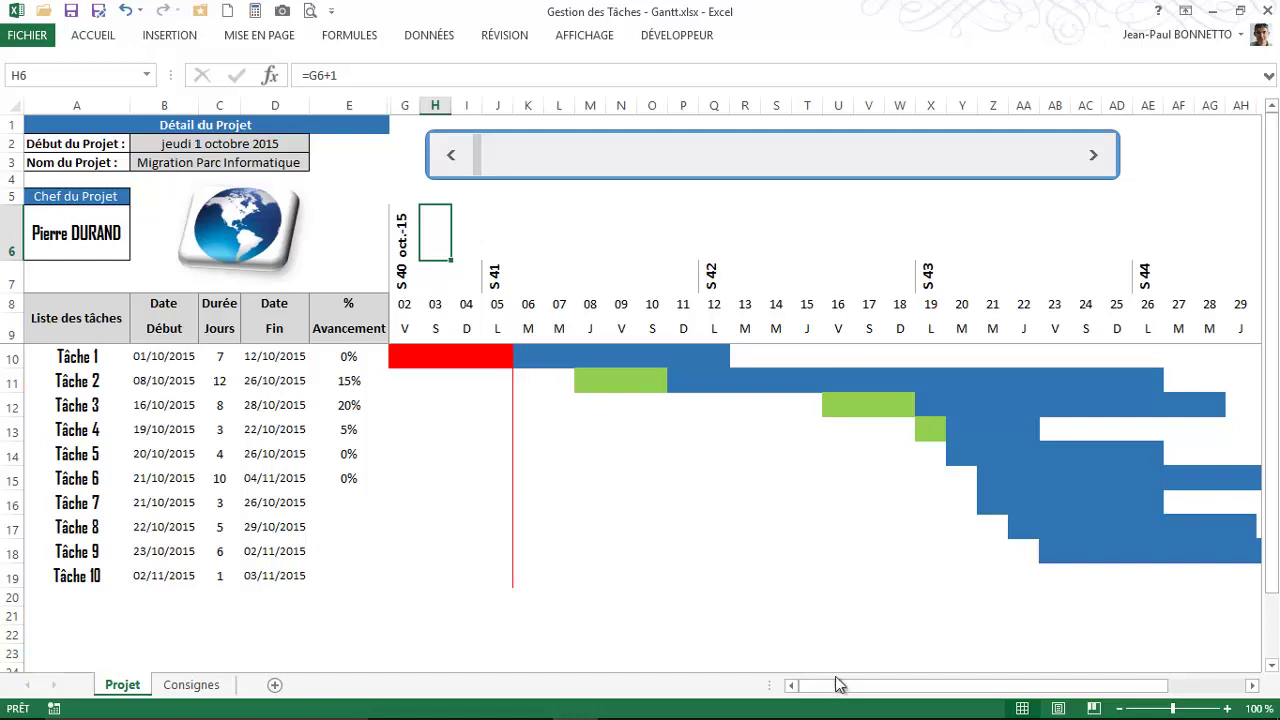
drag(837, 686, 906, 698)
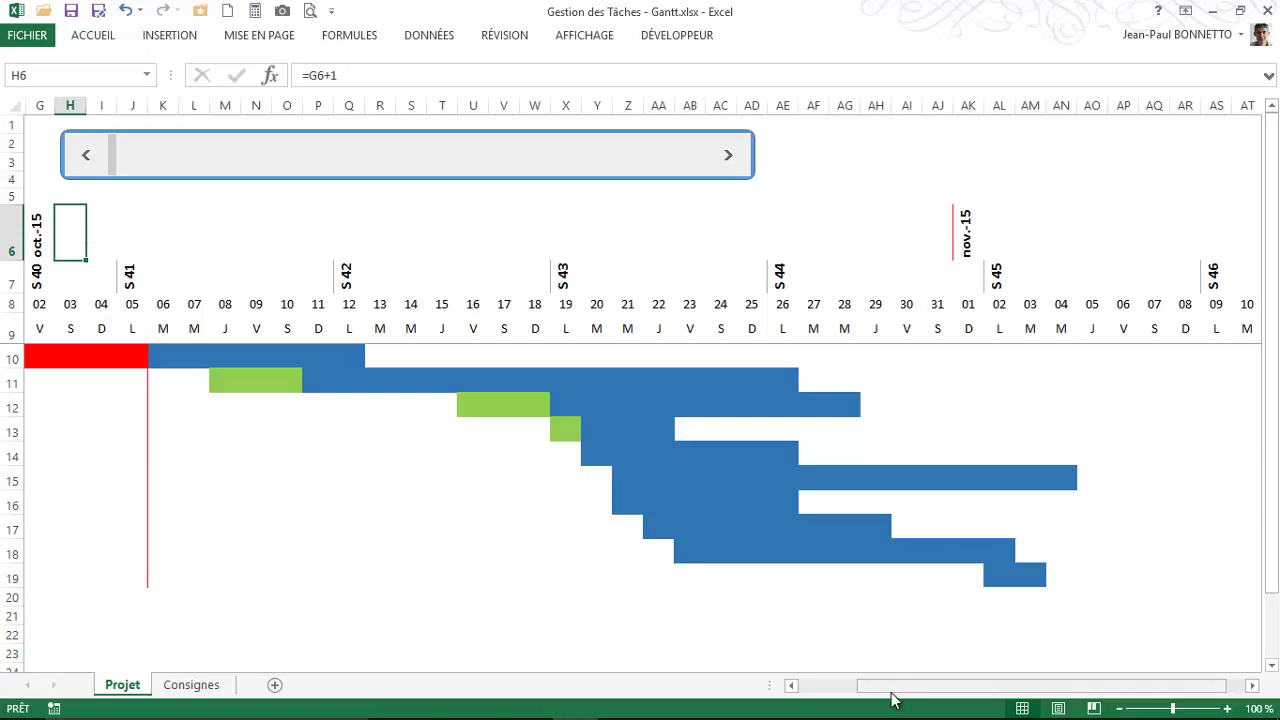
mouse_move(890, 690)
mouse_down()
mouse_move(928, 693)
mouse_move(808, 686)
mouse_up()
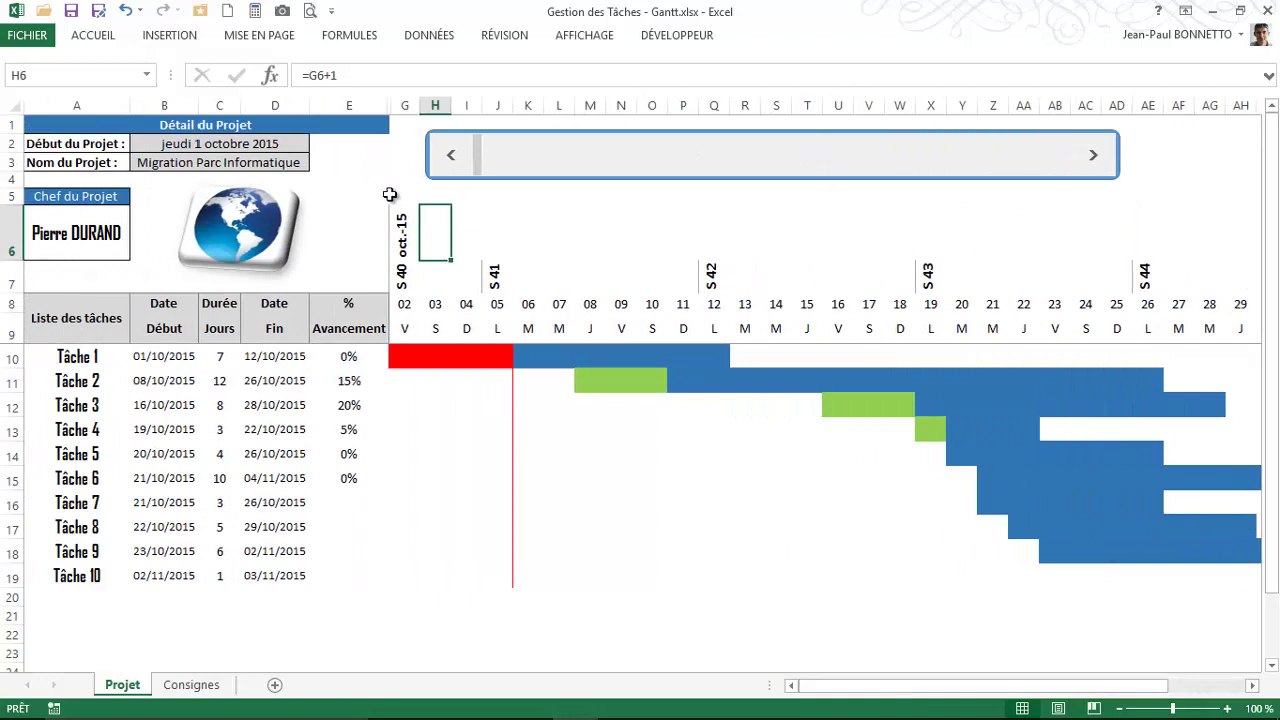
click(404, 277)
click(494, 275)
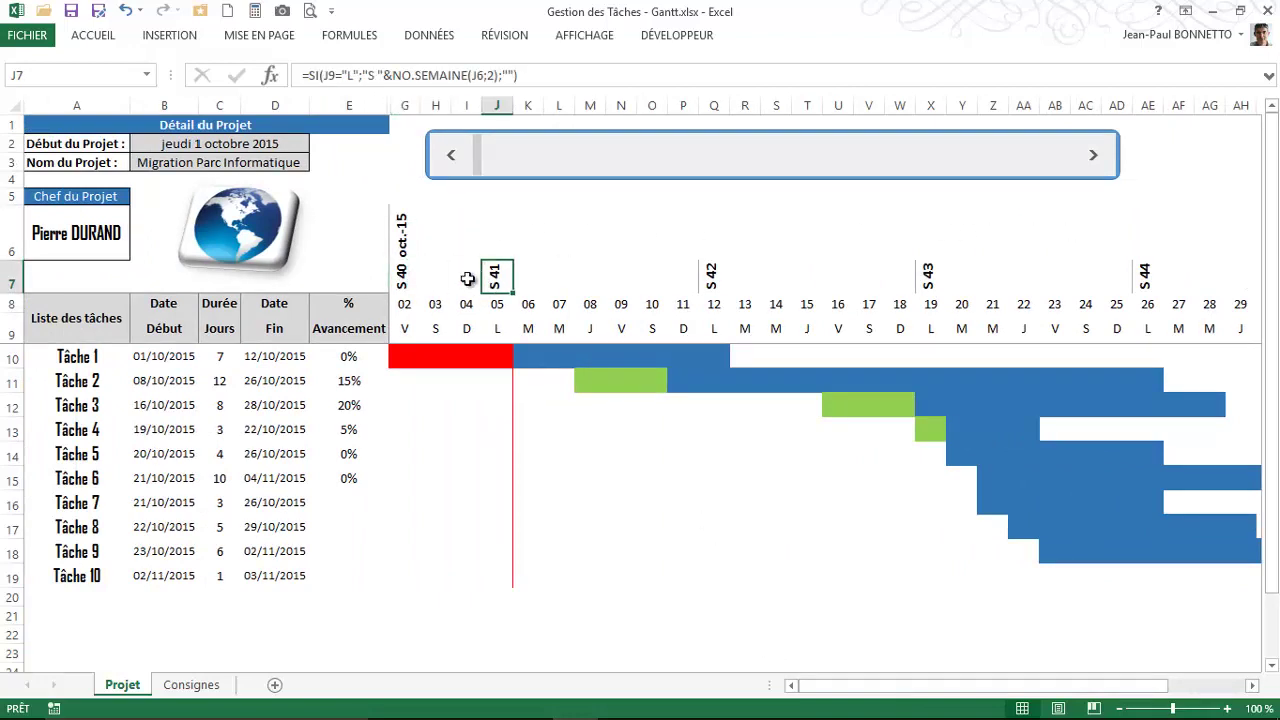
click(404, 277)
click(494, 275)
click(710, 275)
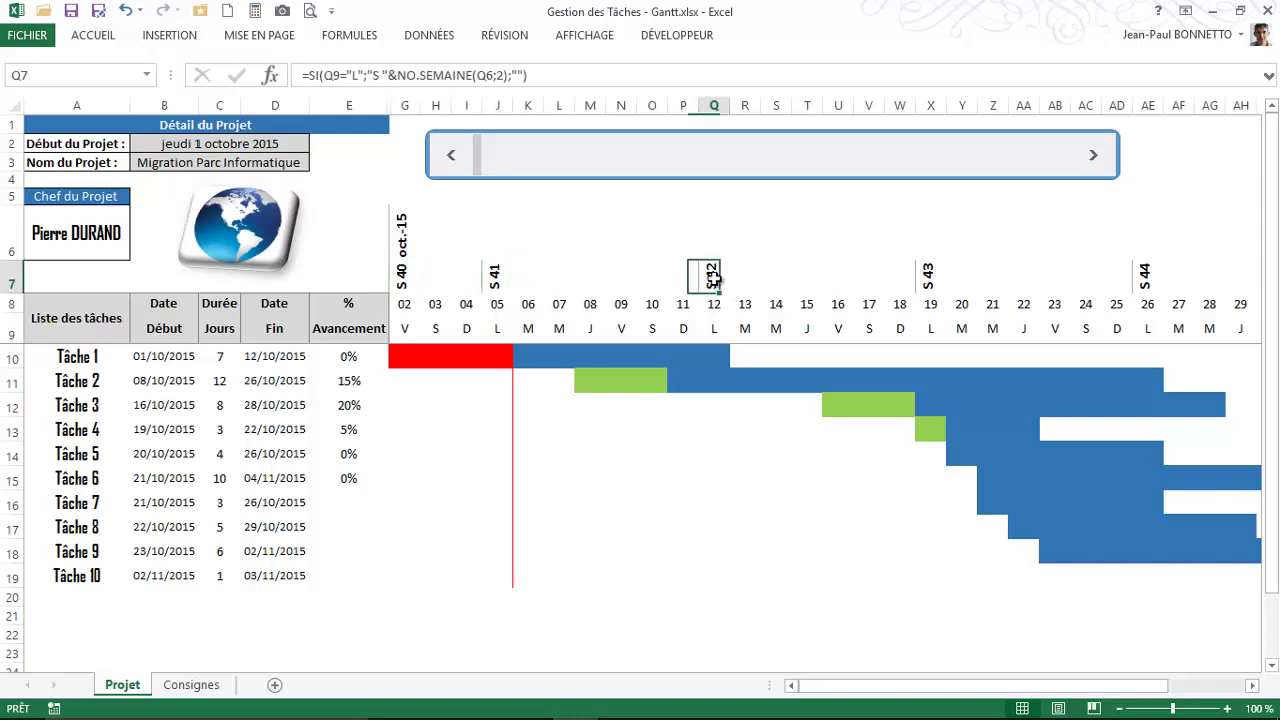
click(403, 277)
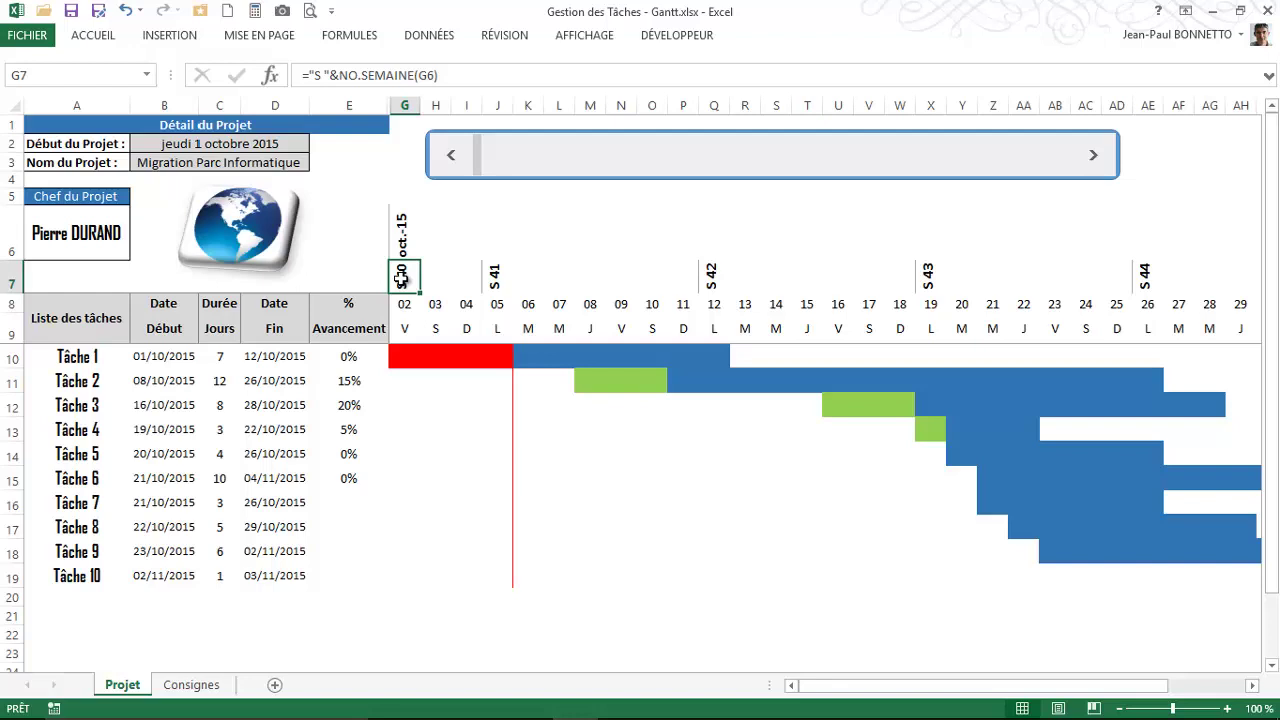
click(404, 302)
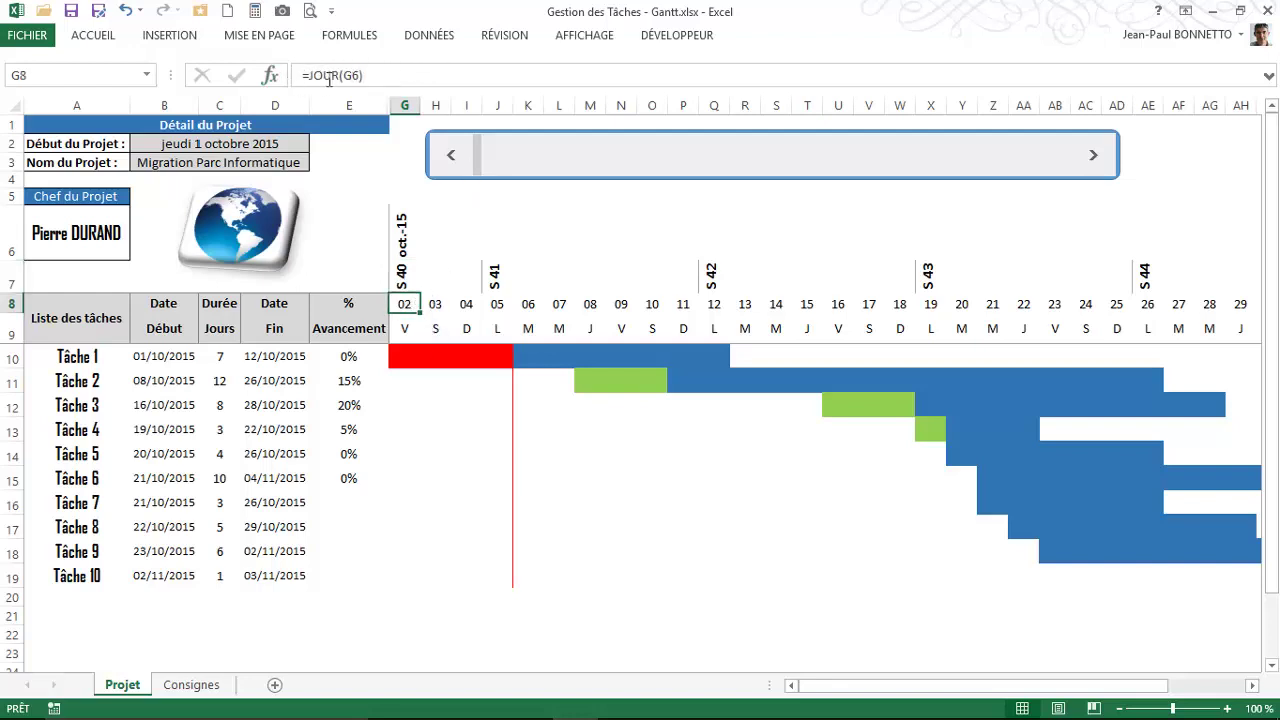
Review the G6 date formula, the day-number formula and G9's weekday-letter formula.
click(403, 240)
click(404, 303)
drag(895, 688, 935, 694)
click(400, 329)
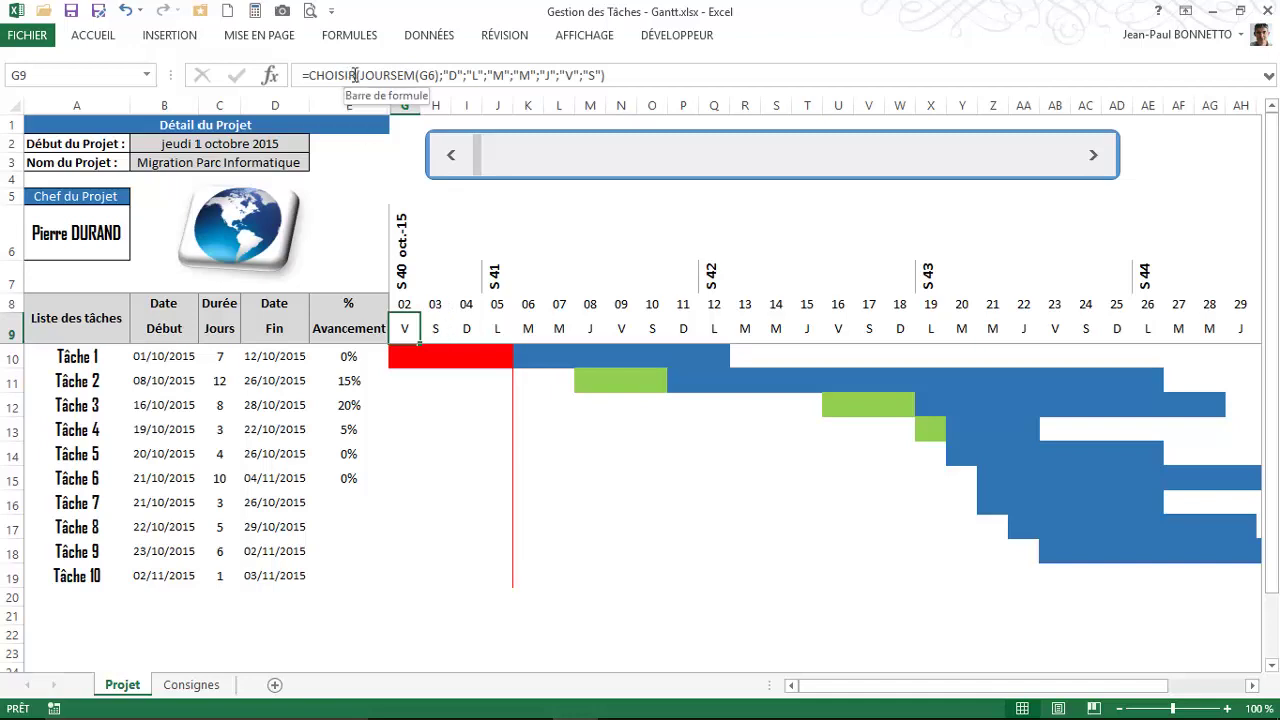
click(466, 327)
click(500, 328)
click(528, 328)
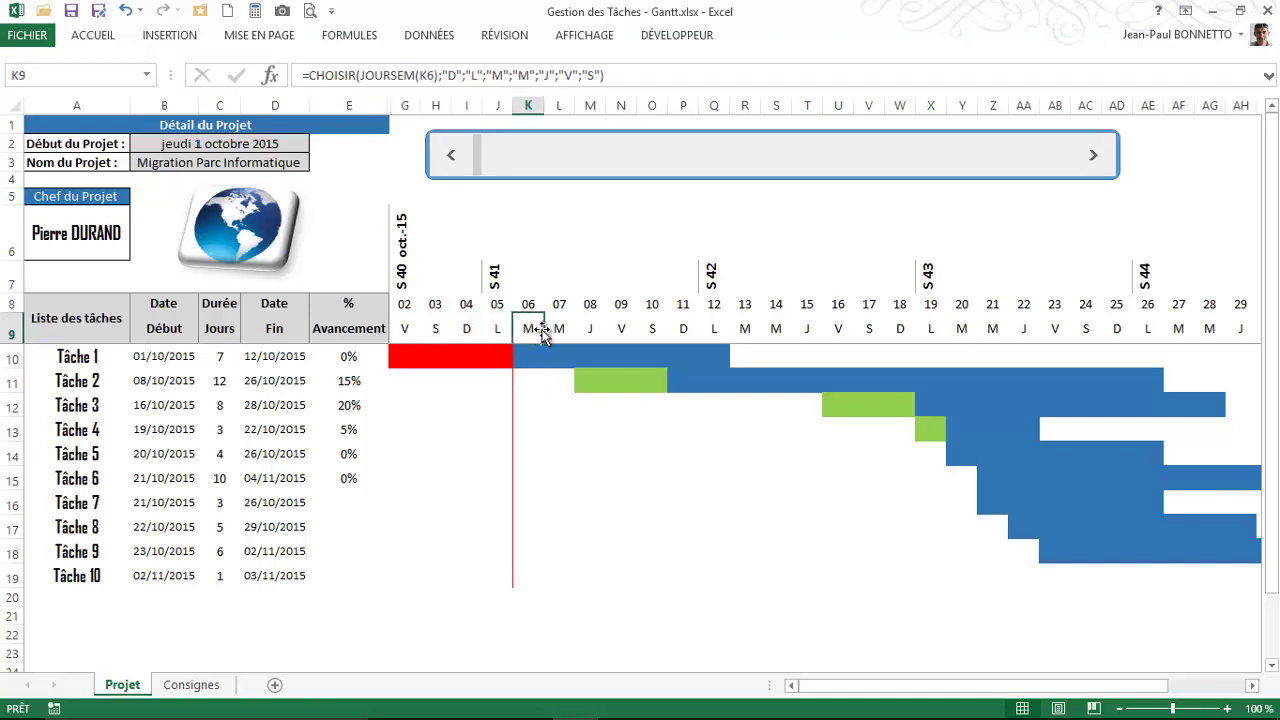
click(560, 328)
click(406, 326)
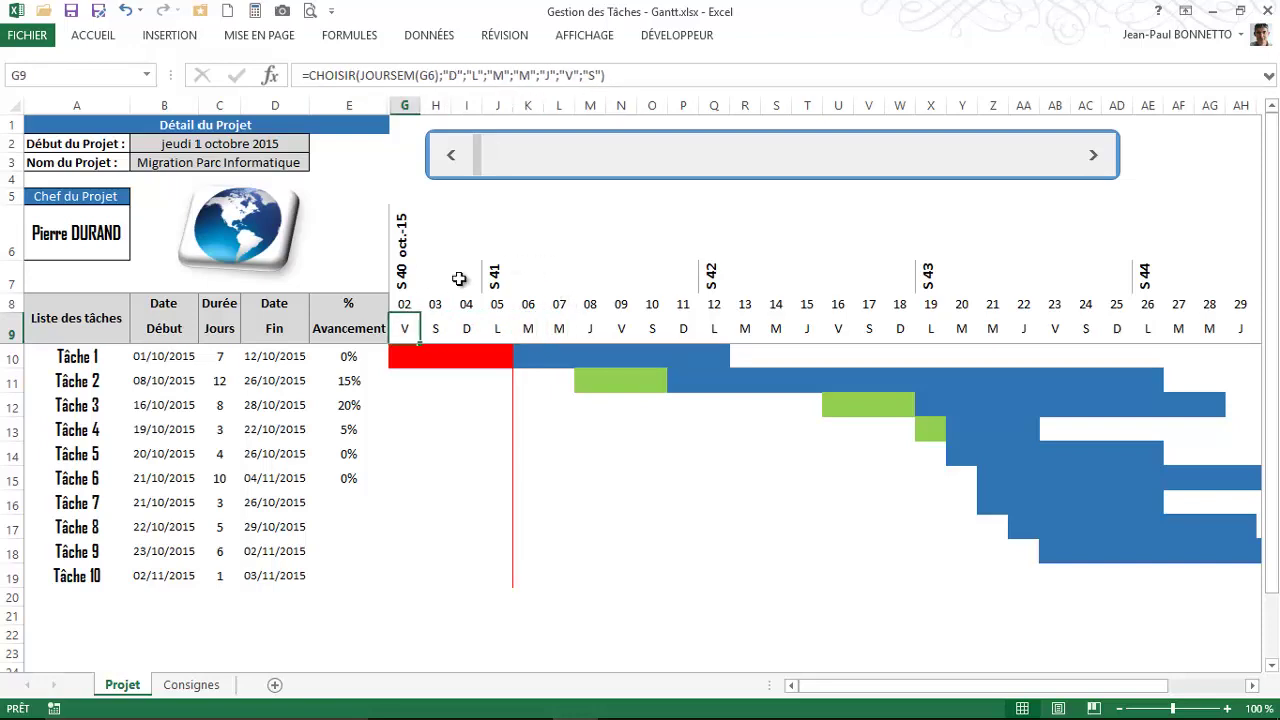
click(398, 228)
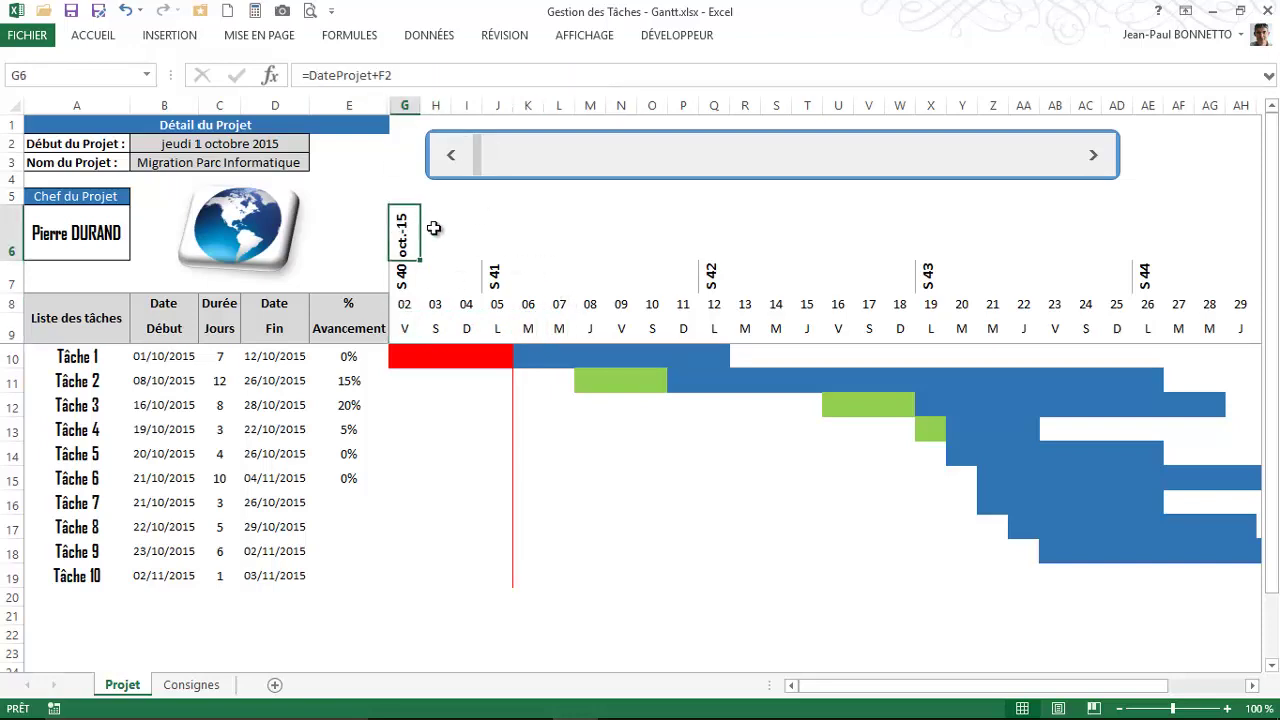
click(435, 229)
click(466, 229)
click(483, 229)
click(404, 230)
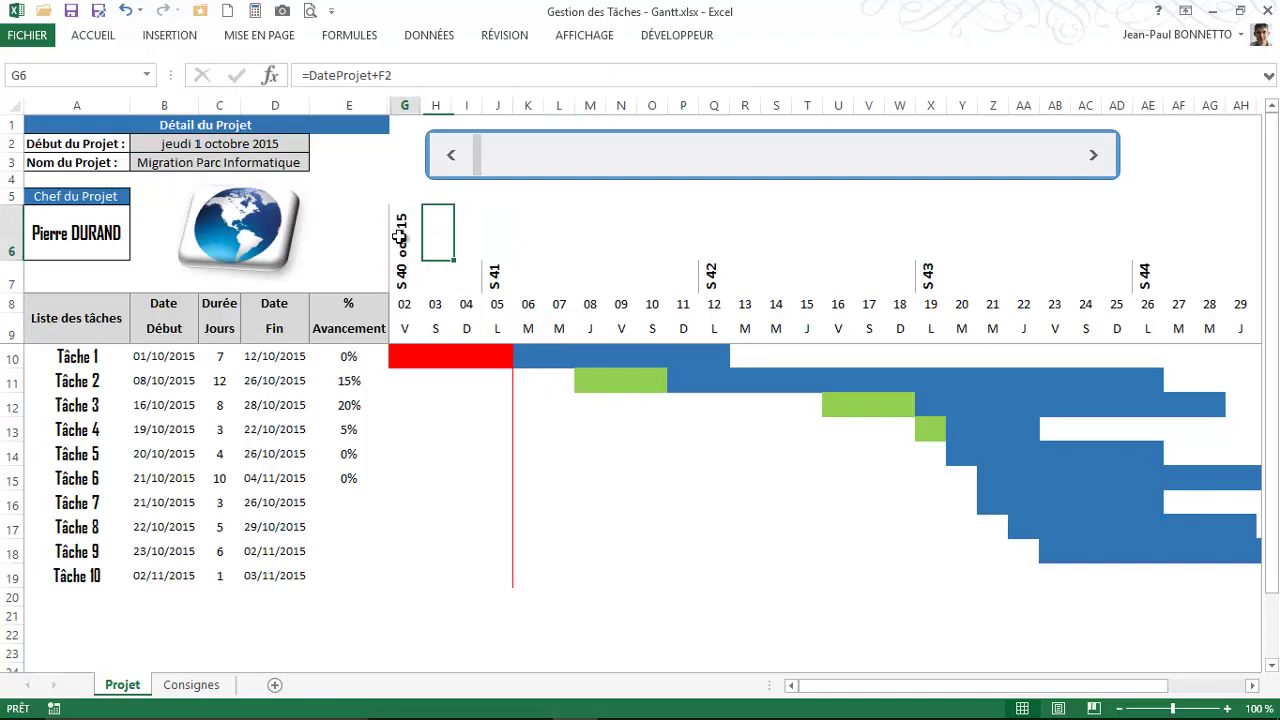
click(405, 328)
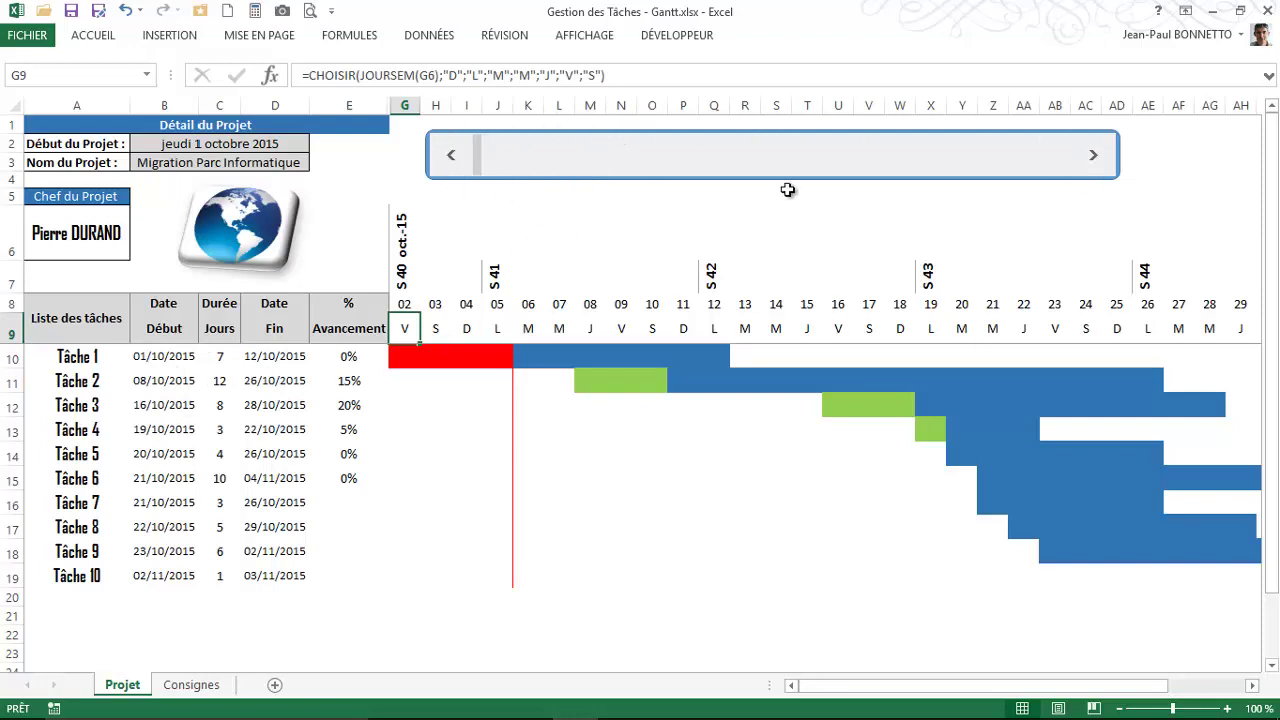
click(191, 684)
scroll(338, 311, down, 1)
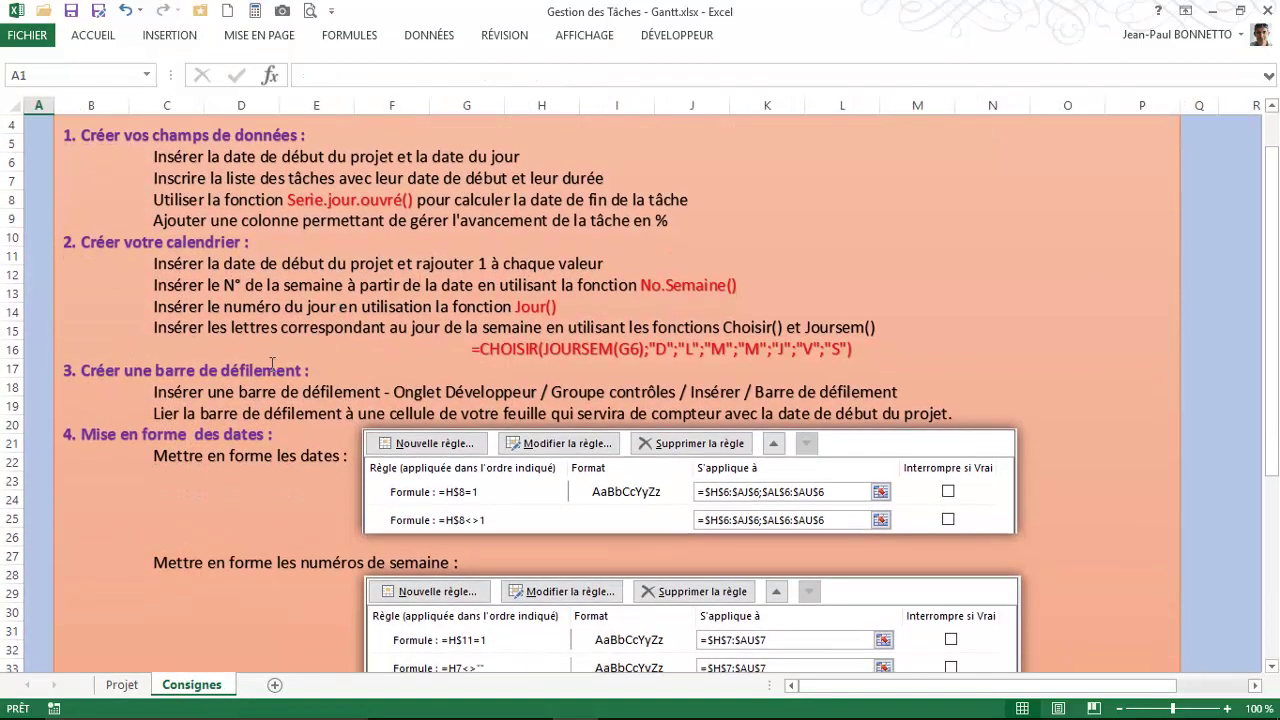
click(121, 684)
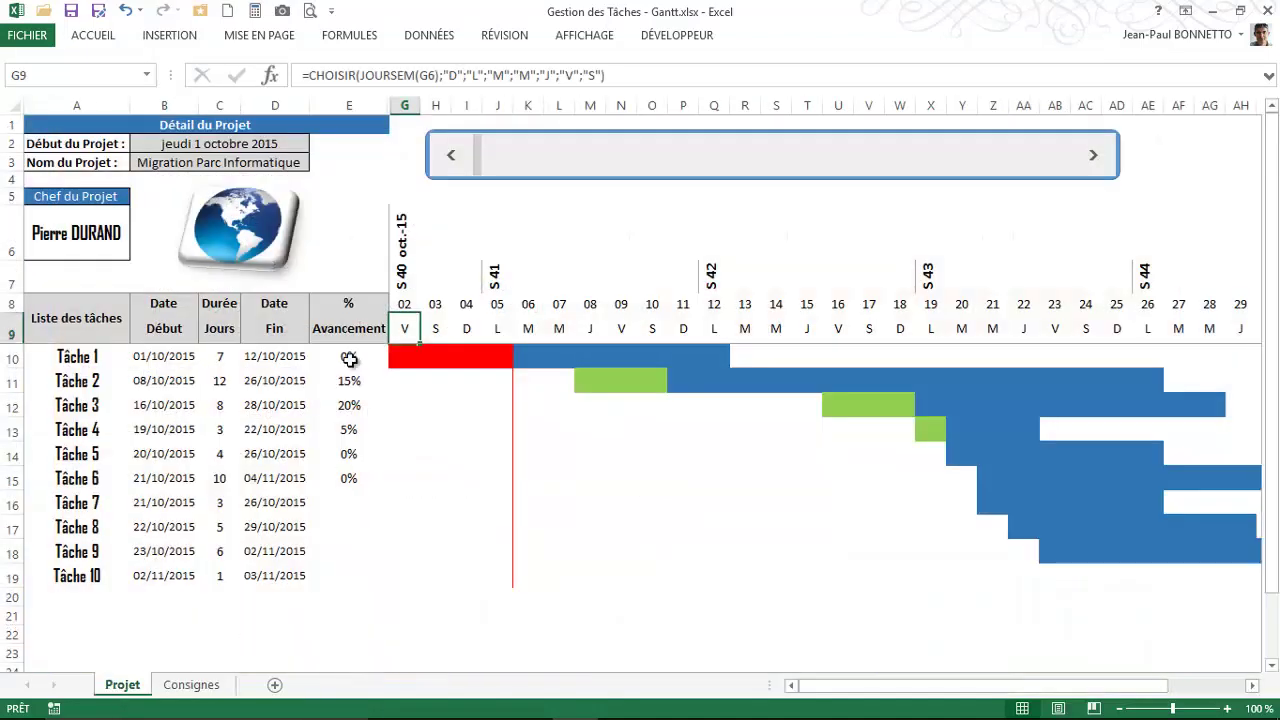
click(677, 36)
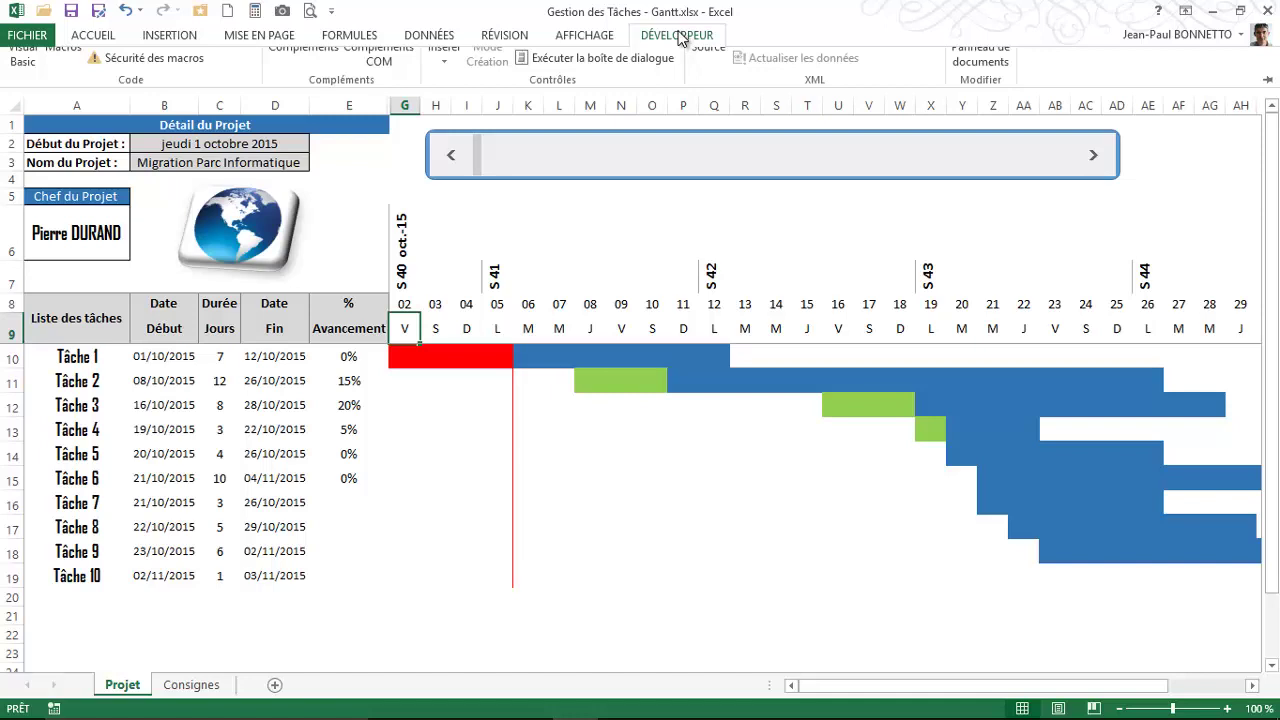
click(403, 232)
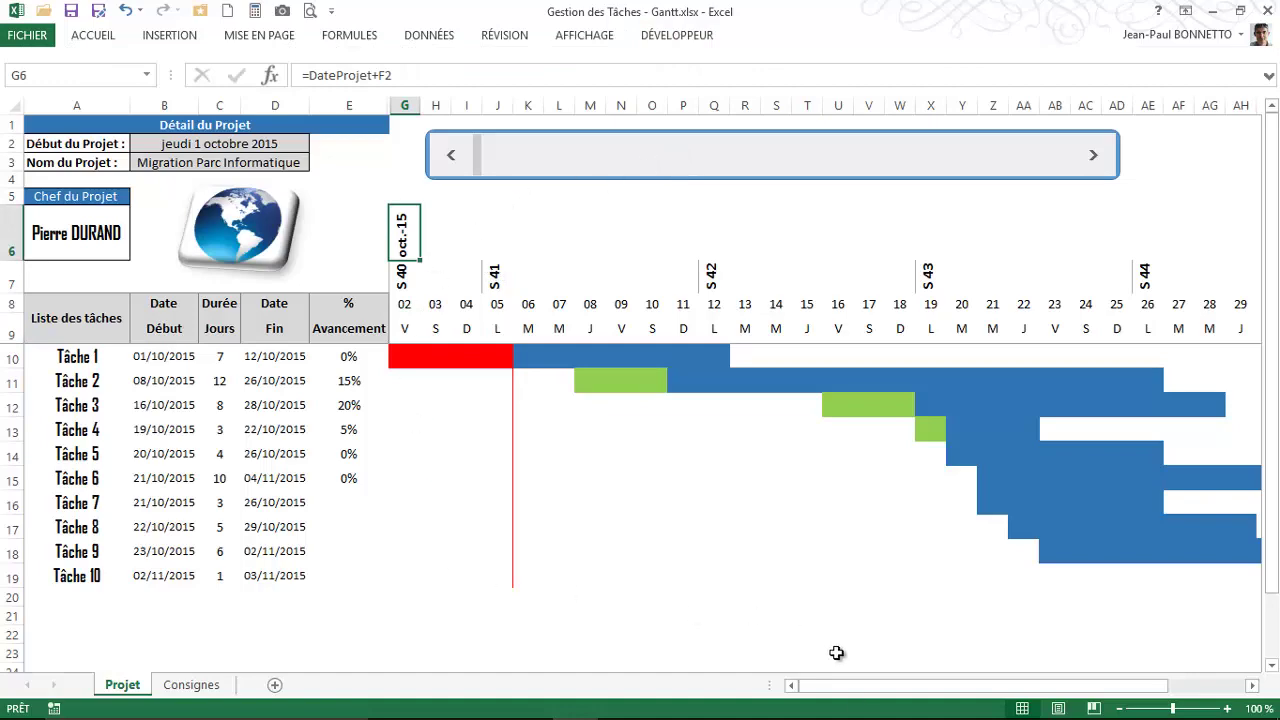
mouse_move(876, 686)
mouse_down()
mouse_move(912, 697)
mouse_move(775, 688)
mouse_up()
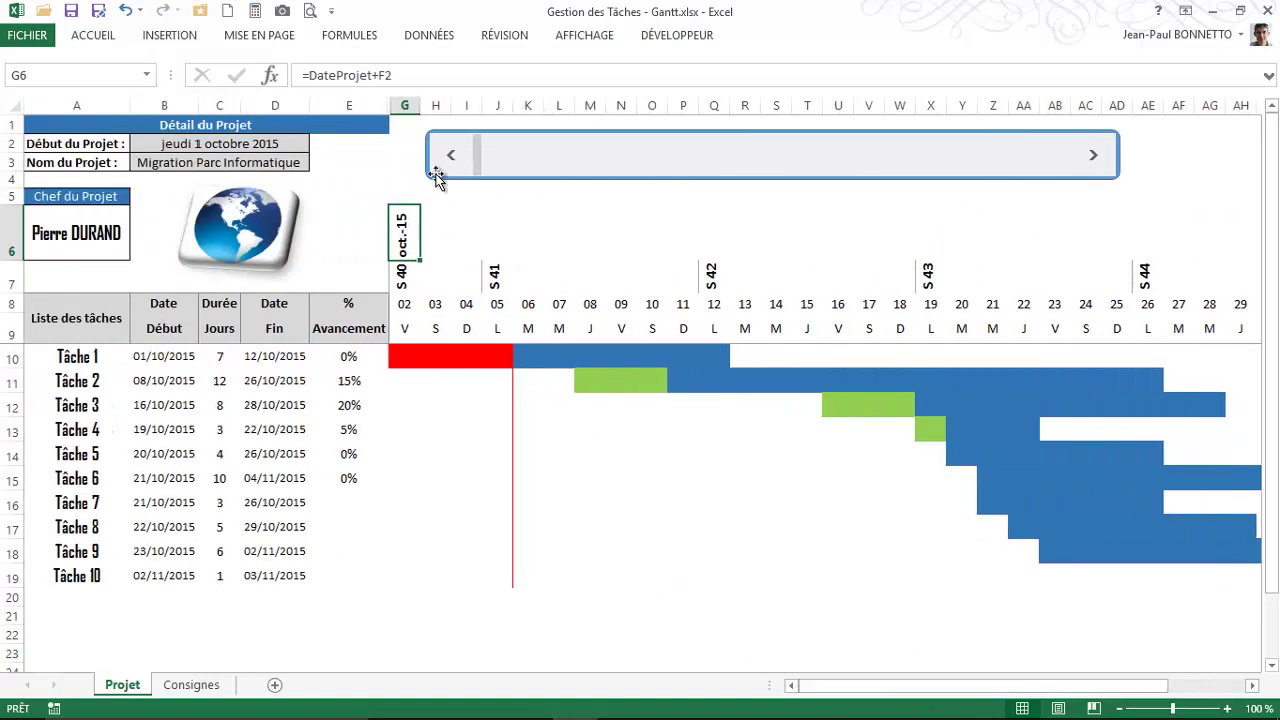
click(579, 160)
click(449, 156)
click(97, 36)
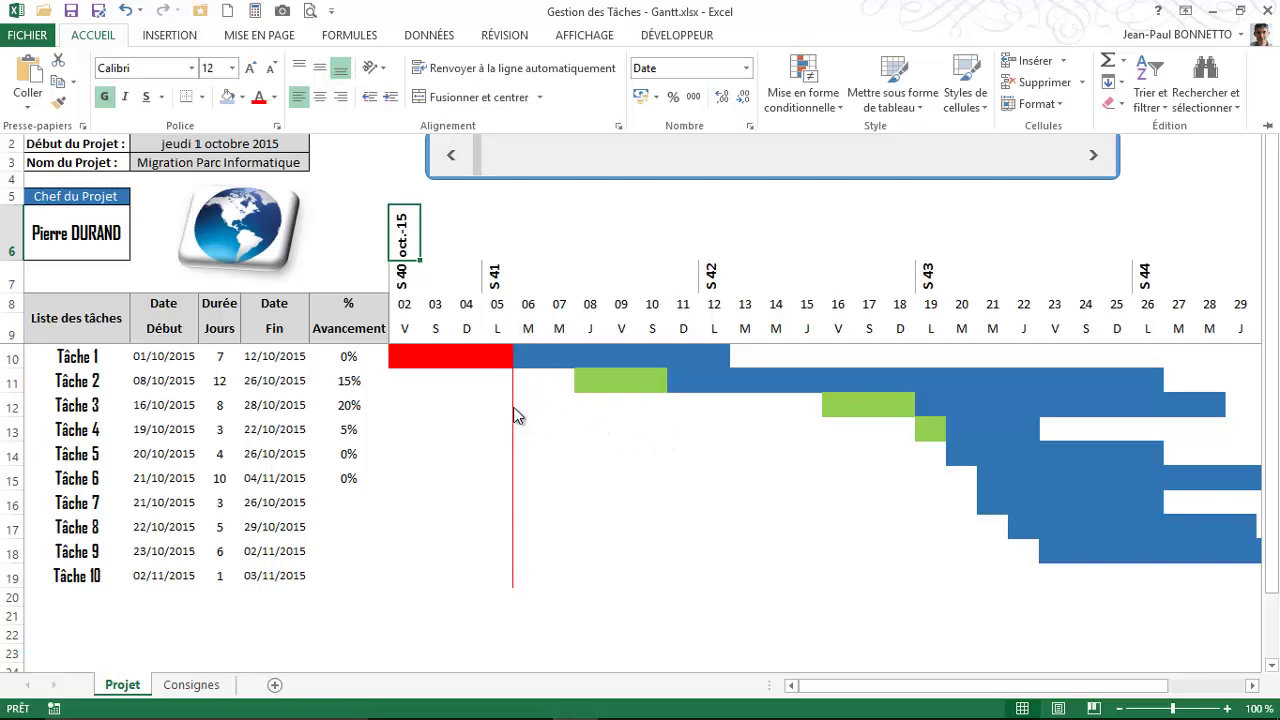
mouse_move(1100, 715)
click(857, 690)
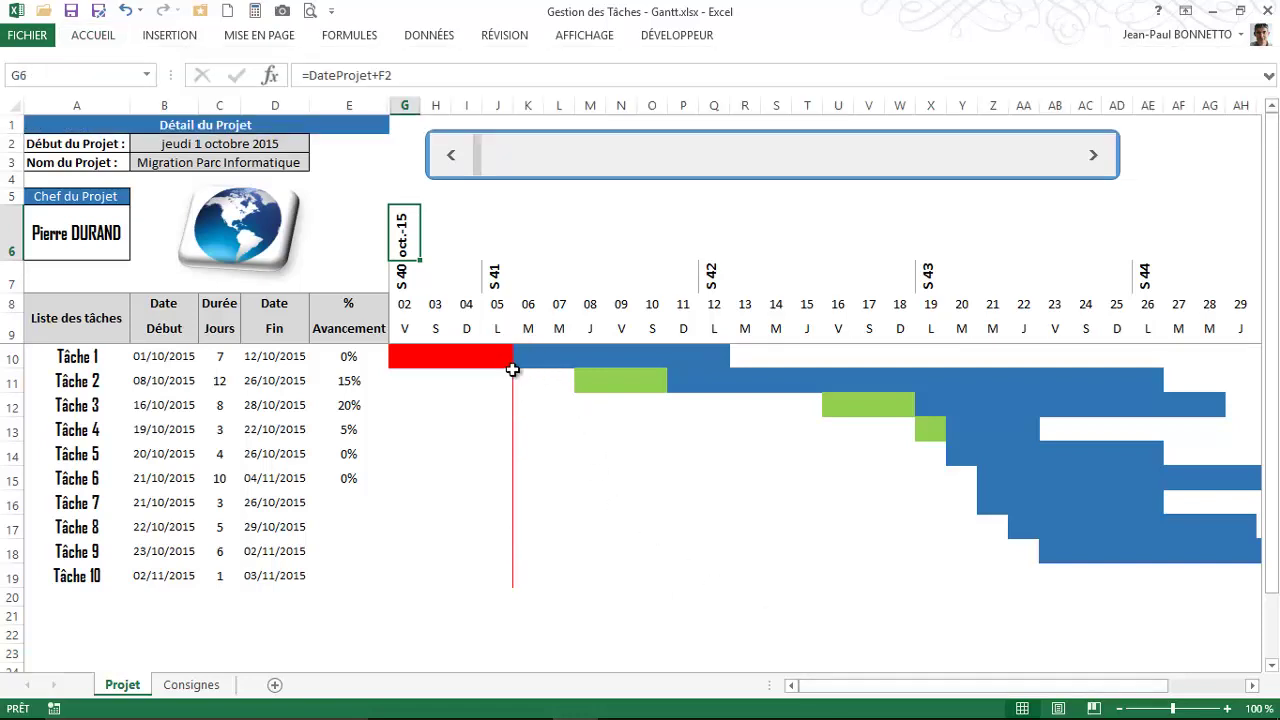
click(418, 353)
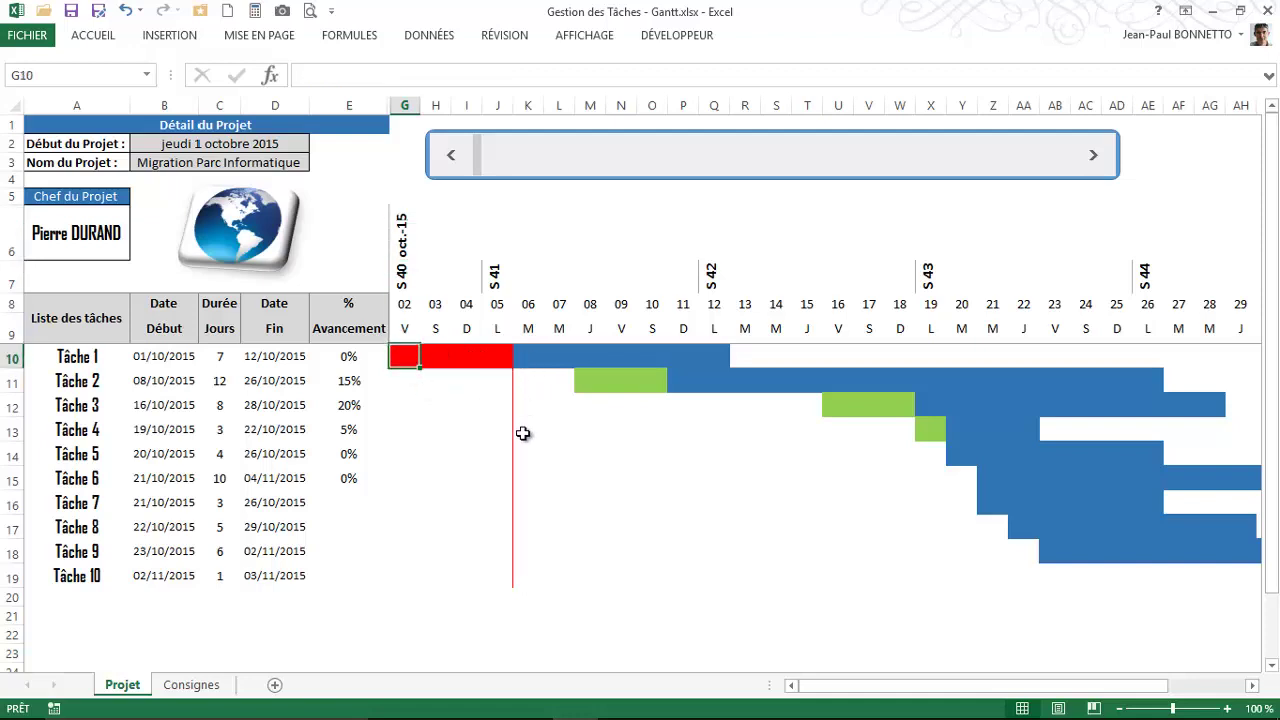
click(93, 36)
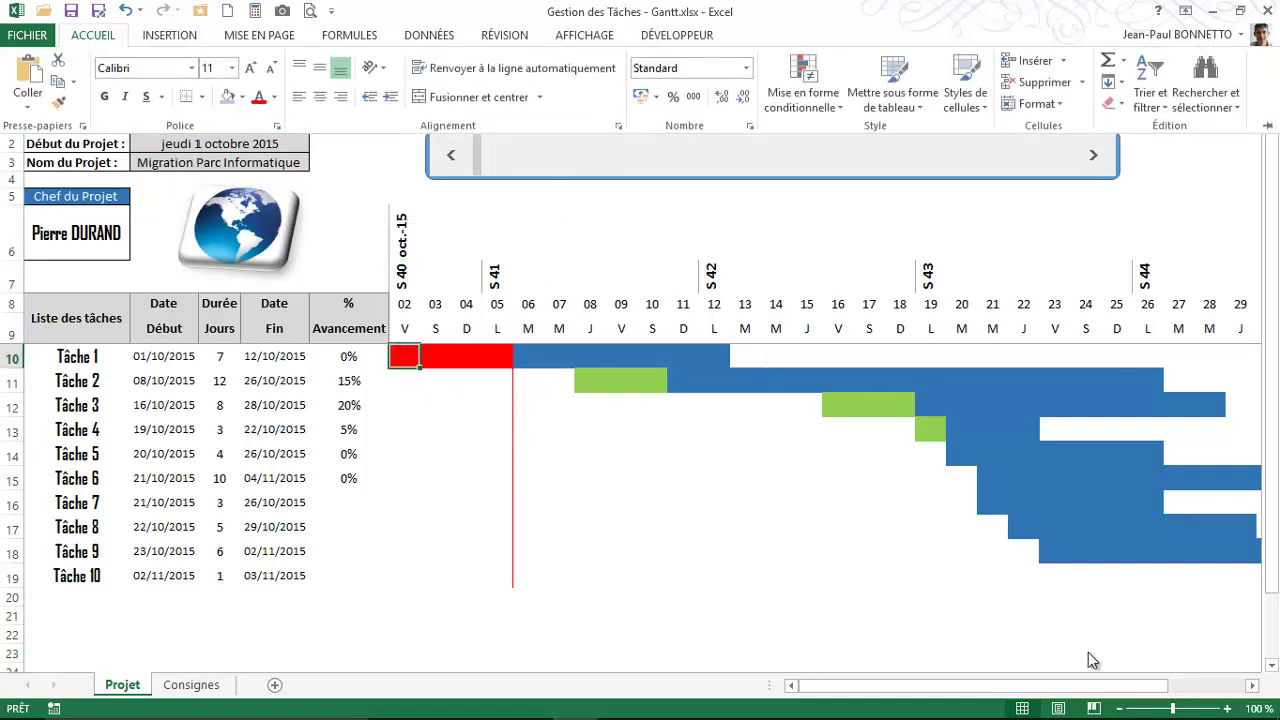
click(785, 102)
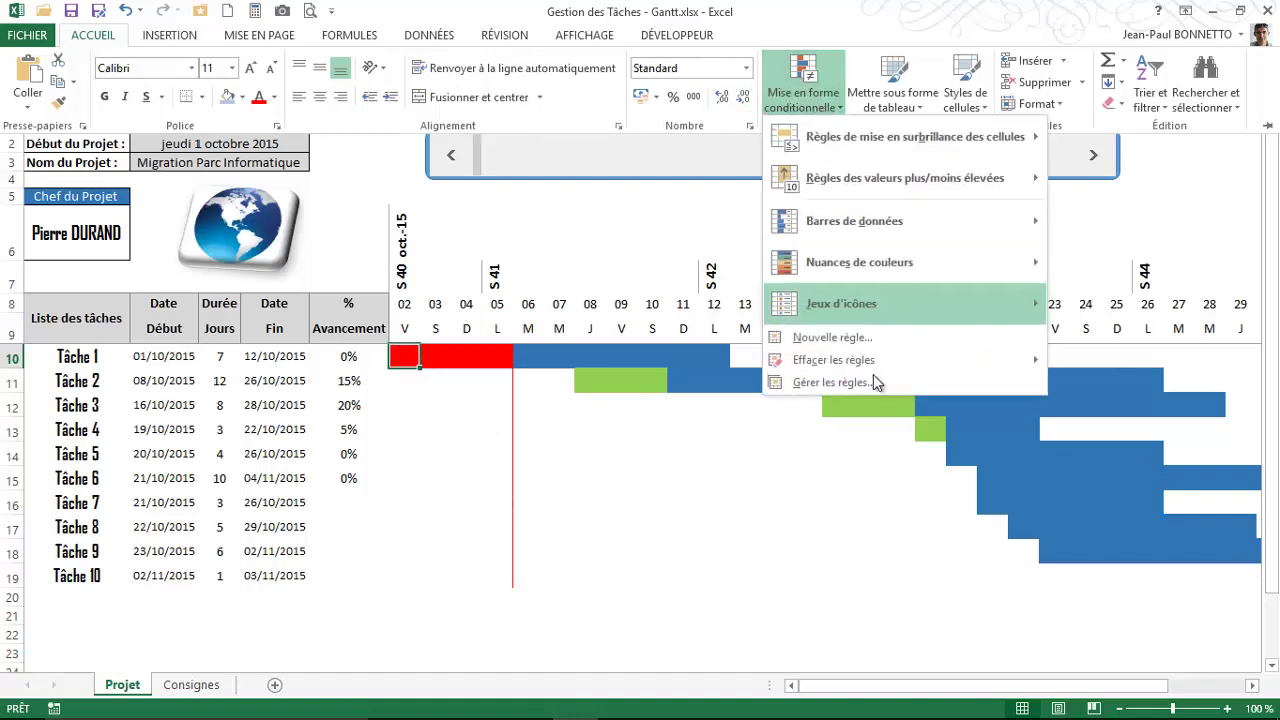
click(833, 381)
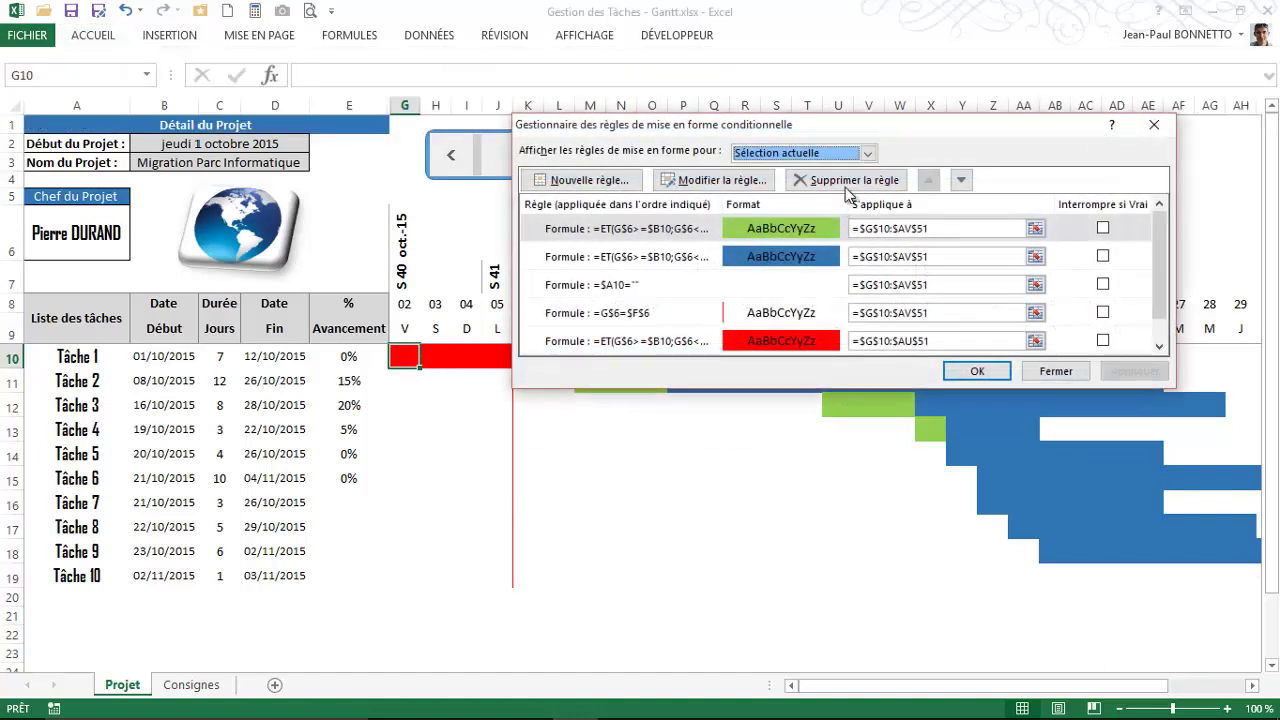
drag(943, 128, 963, 97)
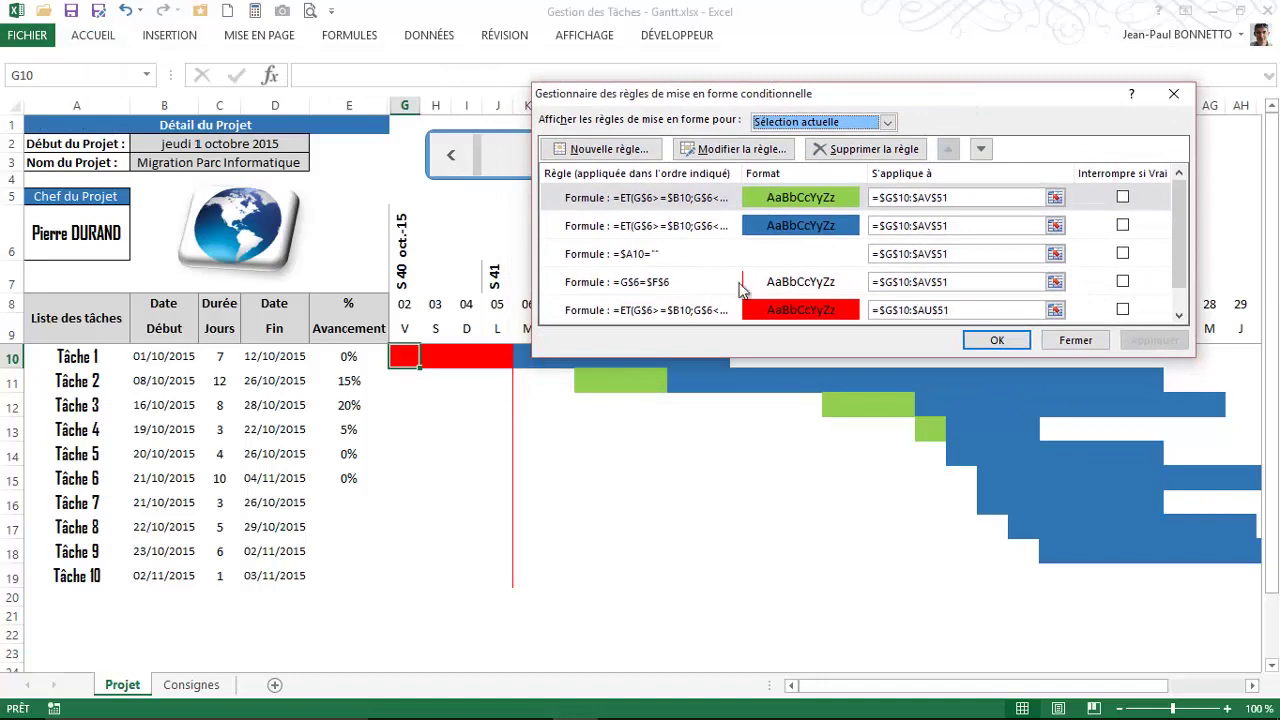
click(775, 289)
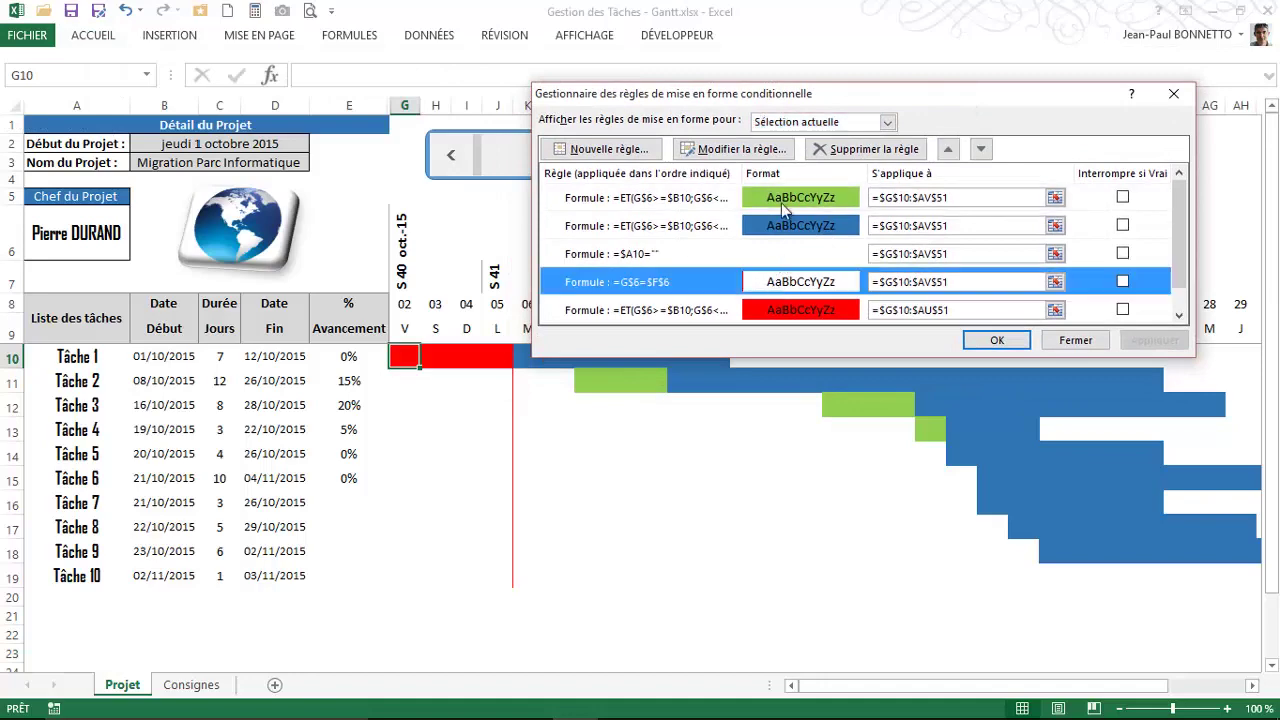
click(733, 150)
mouse_move(913, 60)
mouse_down()
mouse_move(927, 121)
mouse_move(916, 144)
mouse_up()
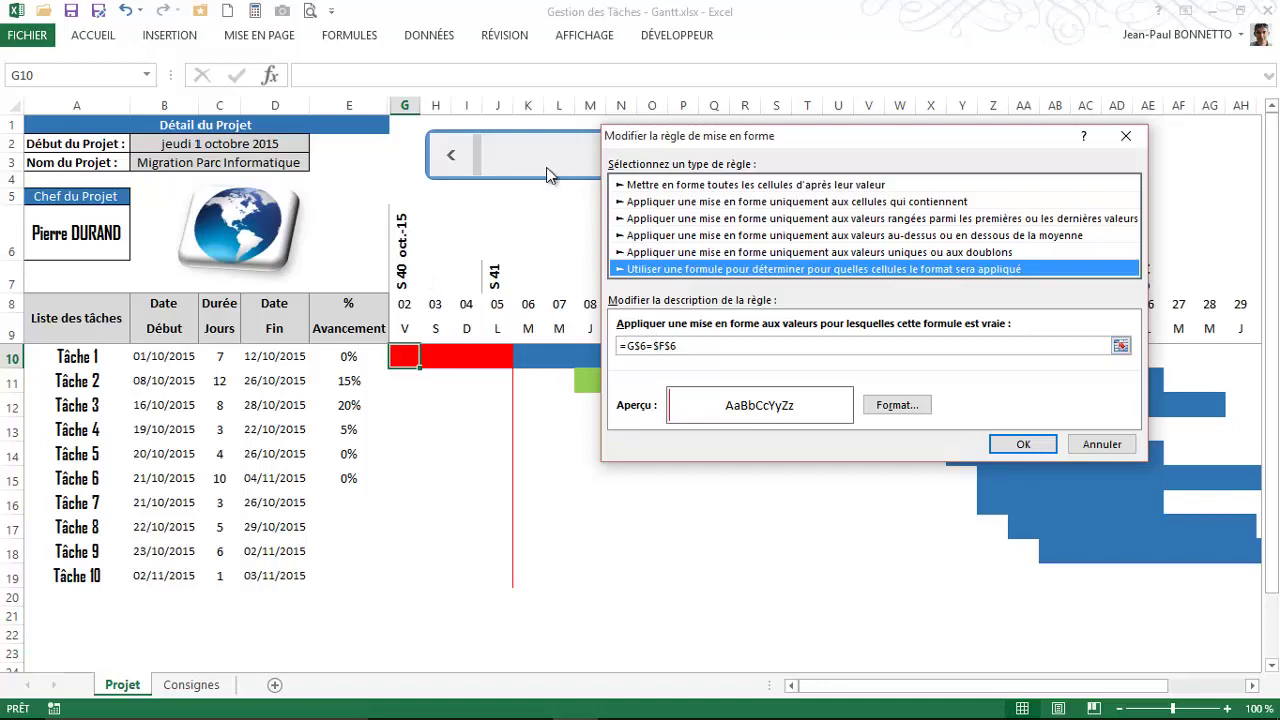
click(1073, 447)
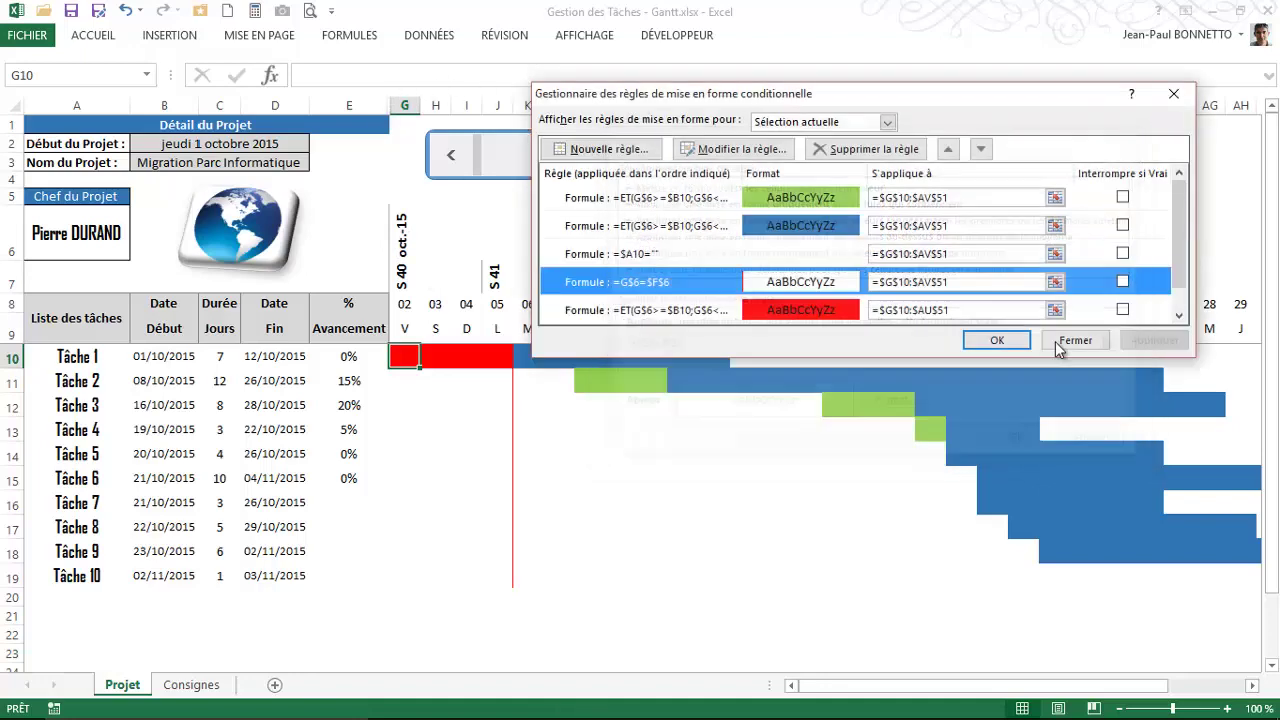
click(1103, 345)
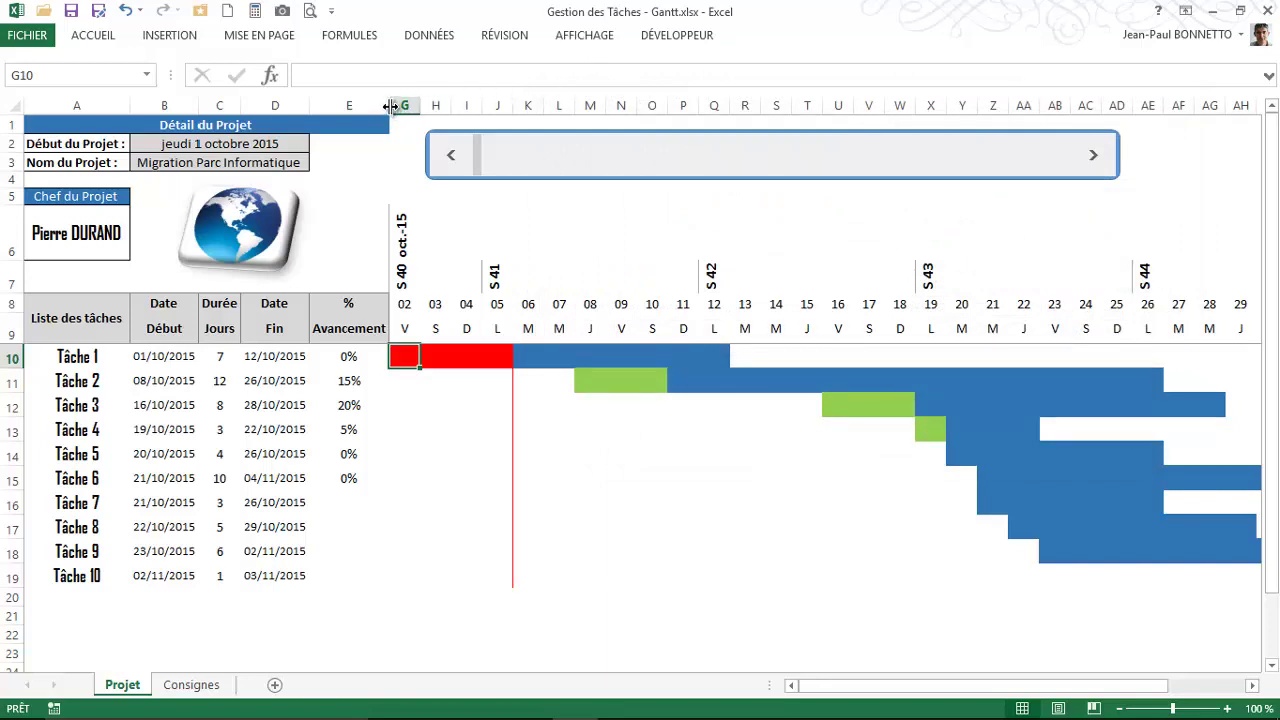
Unhide column F beside column G and widen it until its dates display fully.
drag(391, 106, 457, 104)
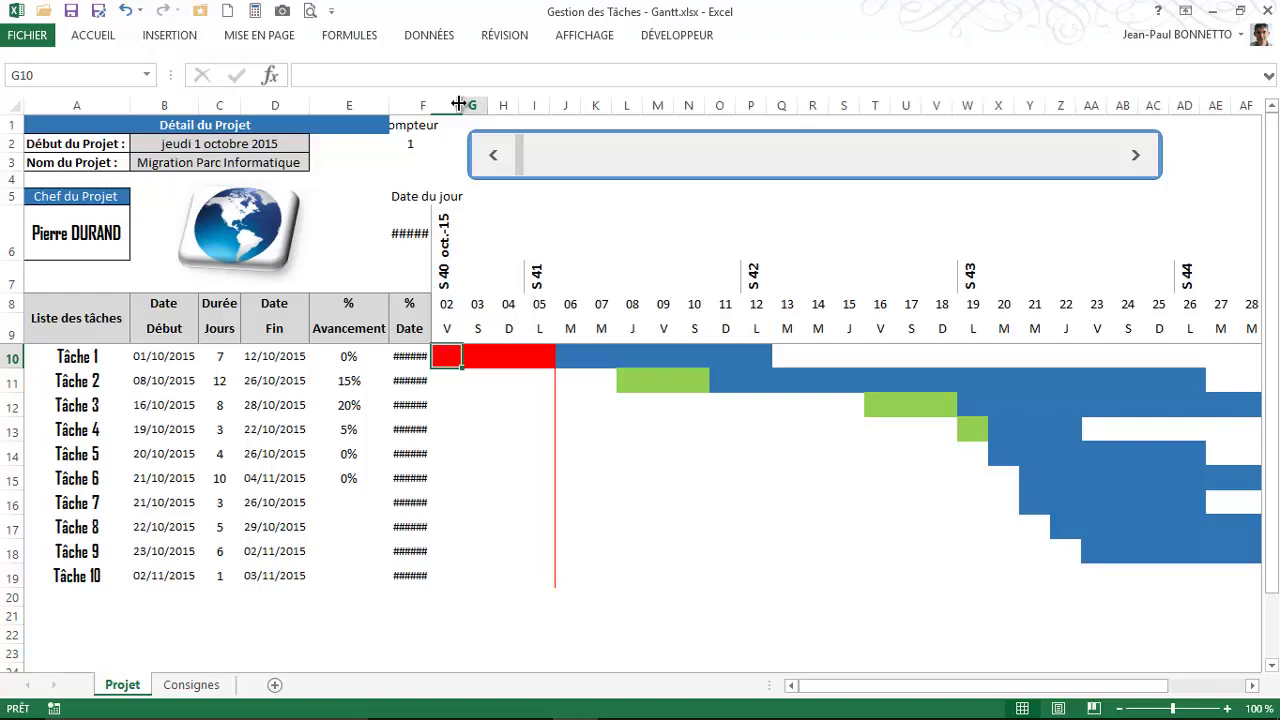
drag(458, 104, 486, 104)
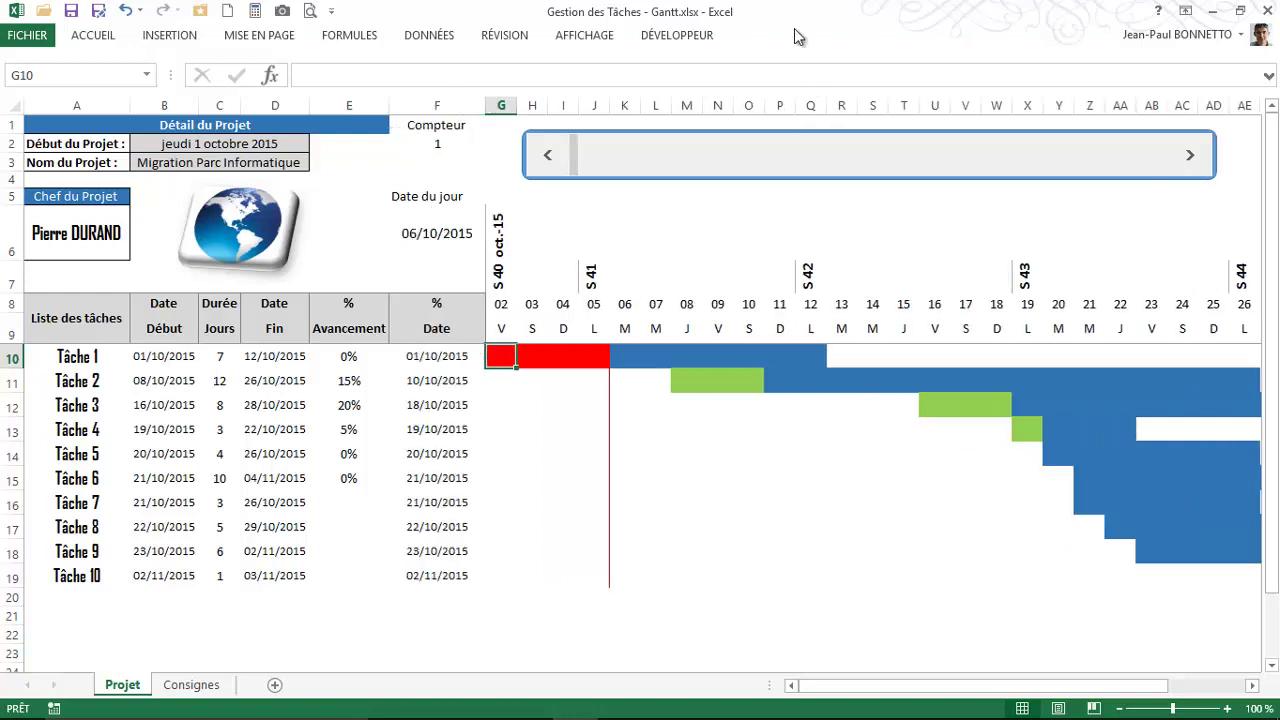
Open the conditional formatting rules manager and view the today-marker rule =G$6=$F$6.
click(90, 37)
click(802, 90)
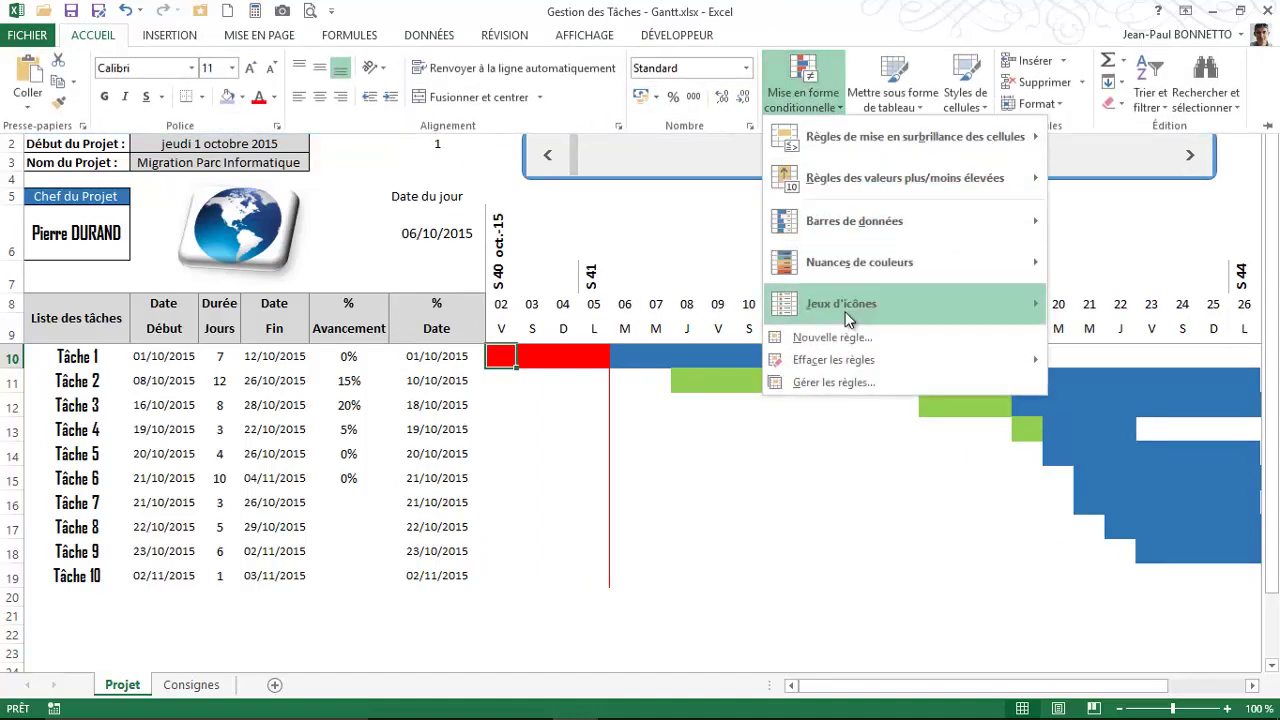
click(845, 382)
click(705, 282)
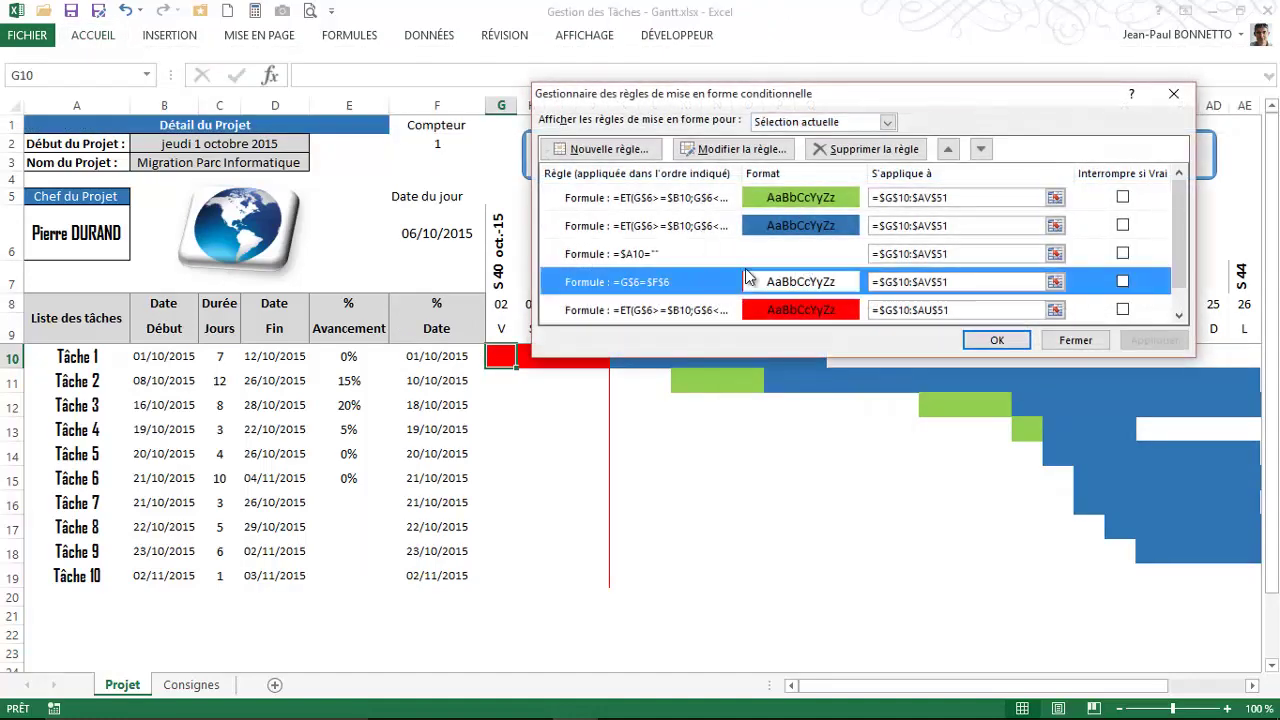
click(755, 149)
drag(912, 68, 932, 51)
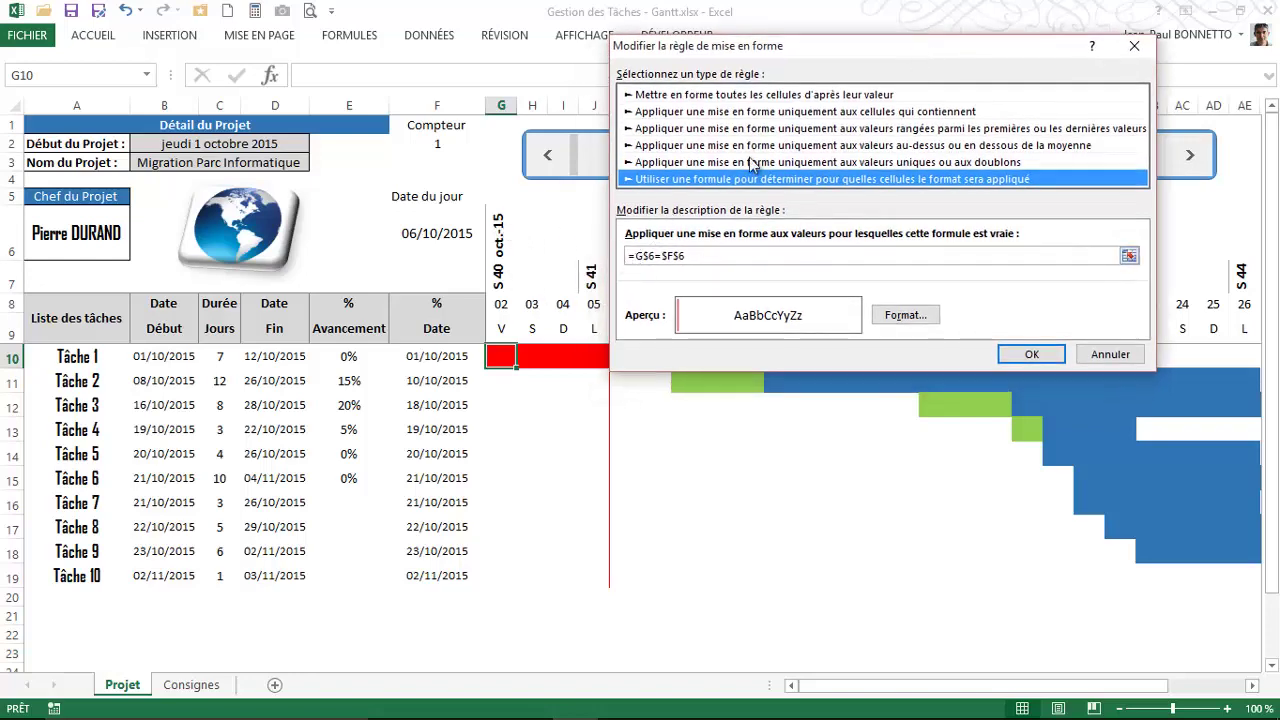
drag(854, 55, 964, 57)
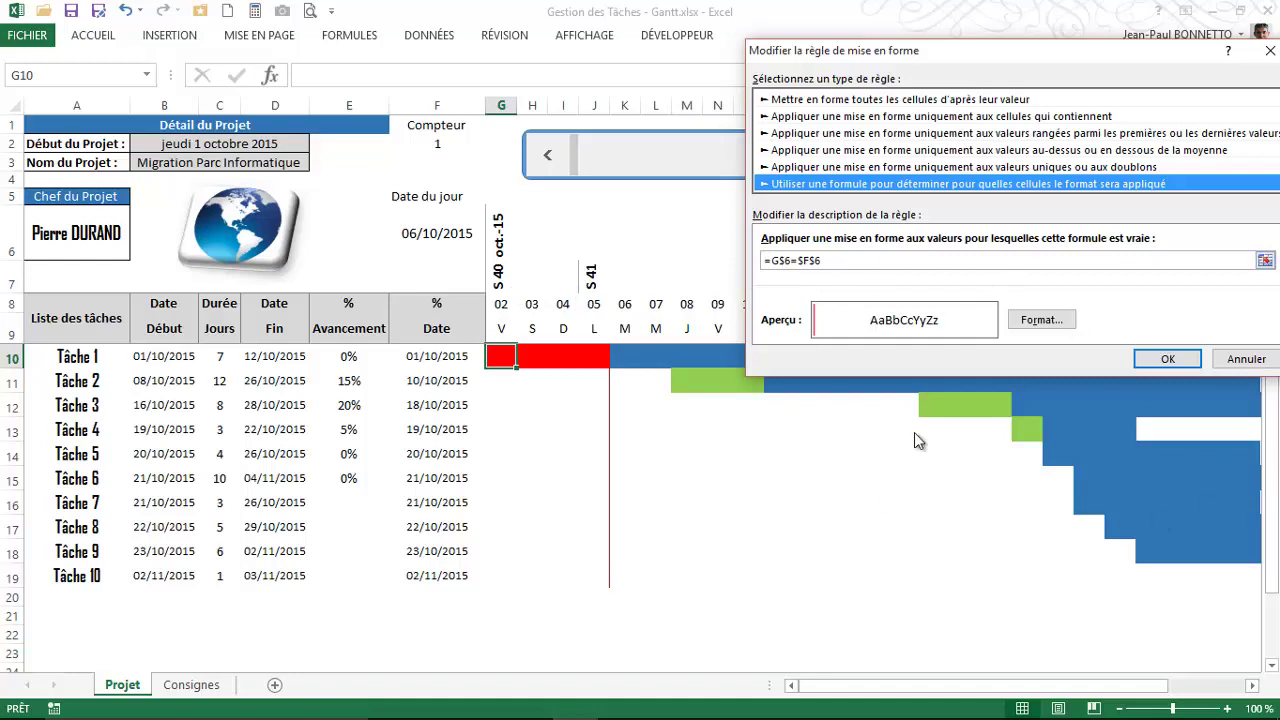
click(1232, 358)
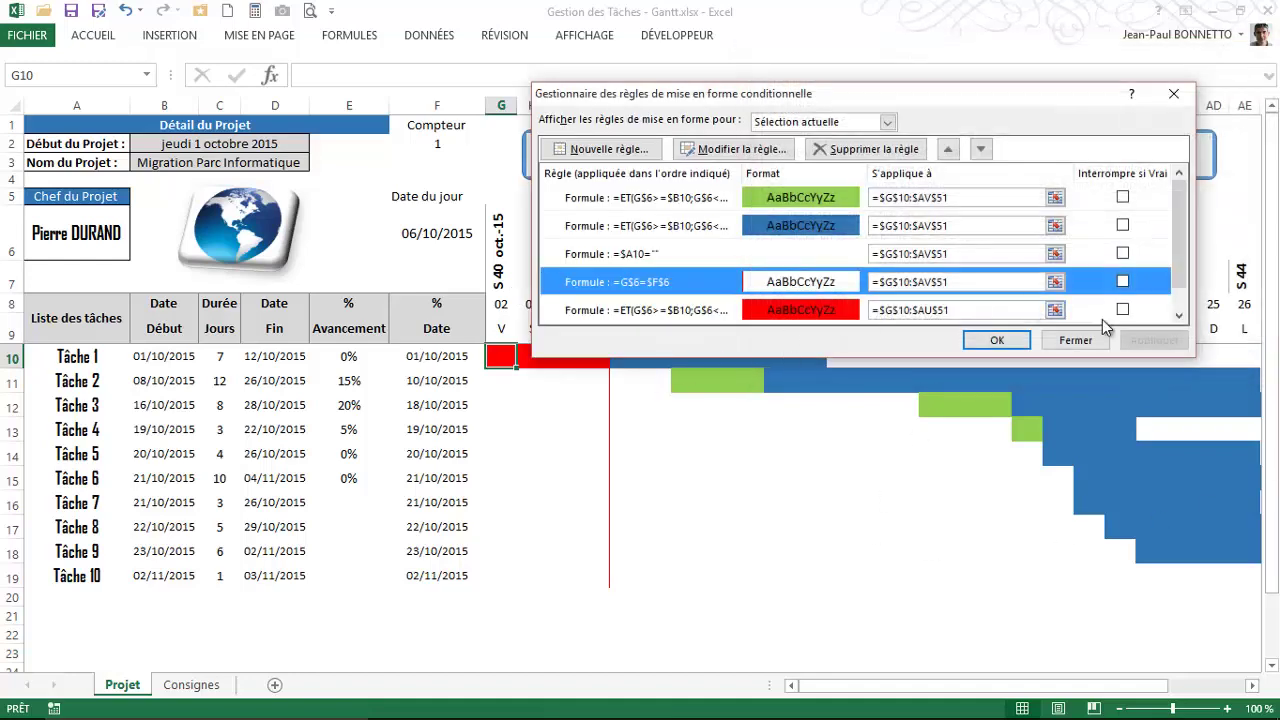
Open the blank-task rule =$A10="", confirm it, and apply the rules.
click(770, 256)
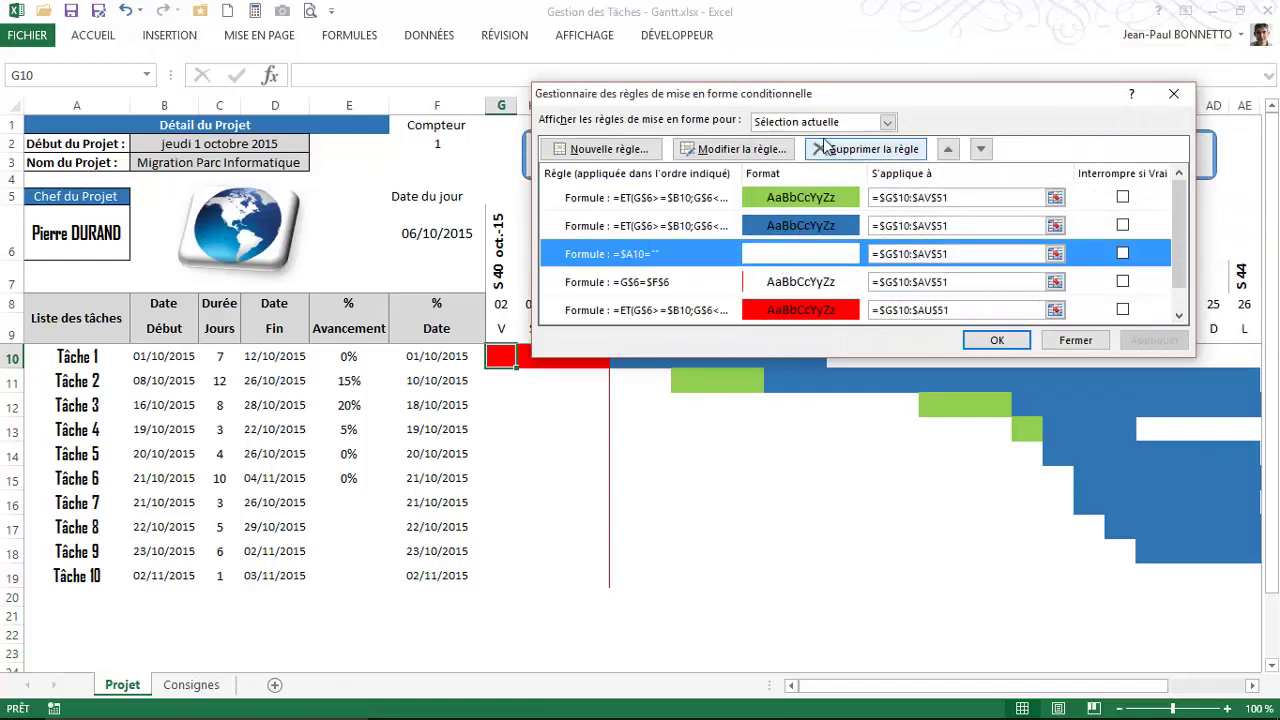
click(735, 148)
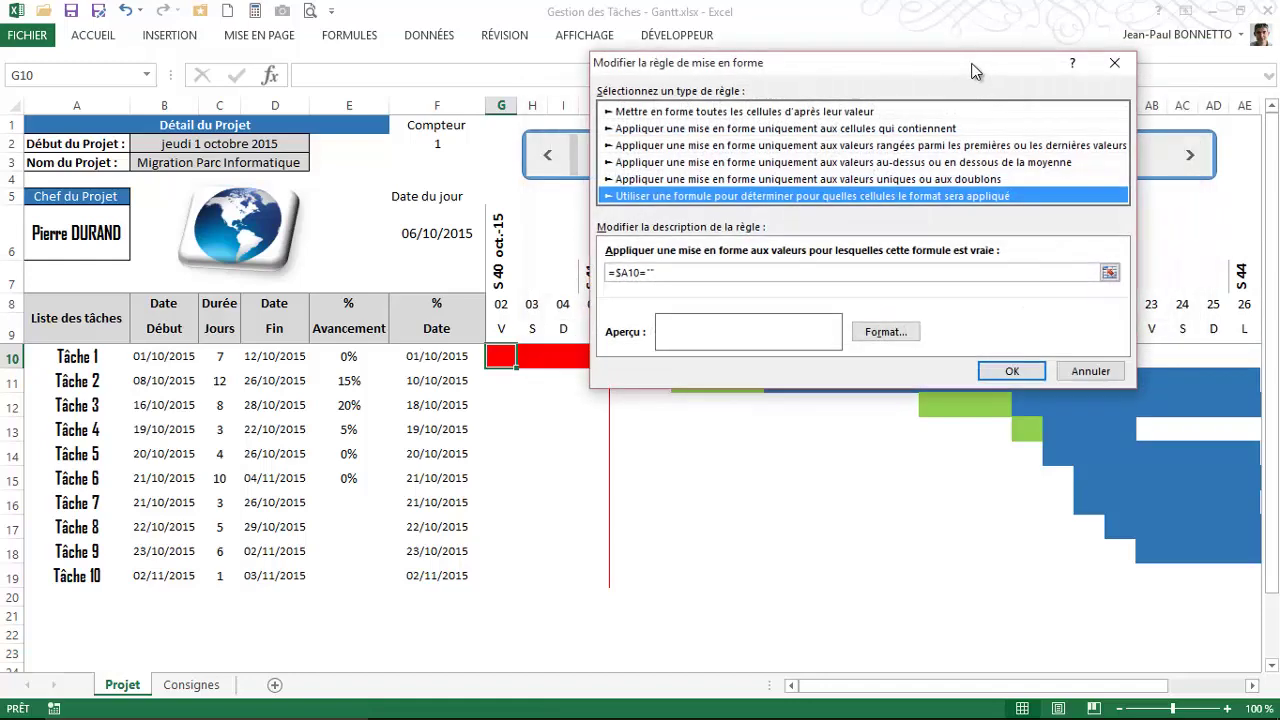
drag(975, 70, 1029, 56)
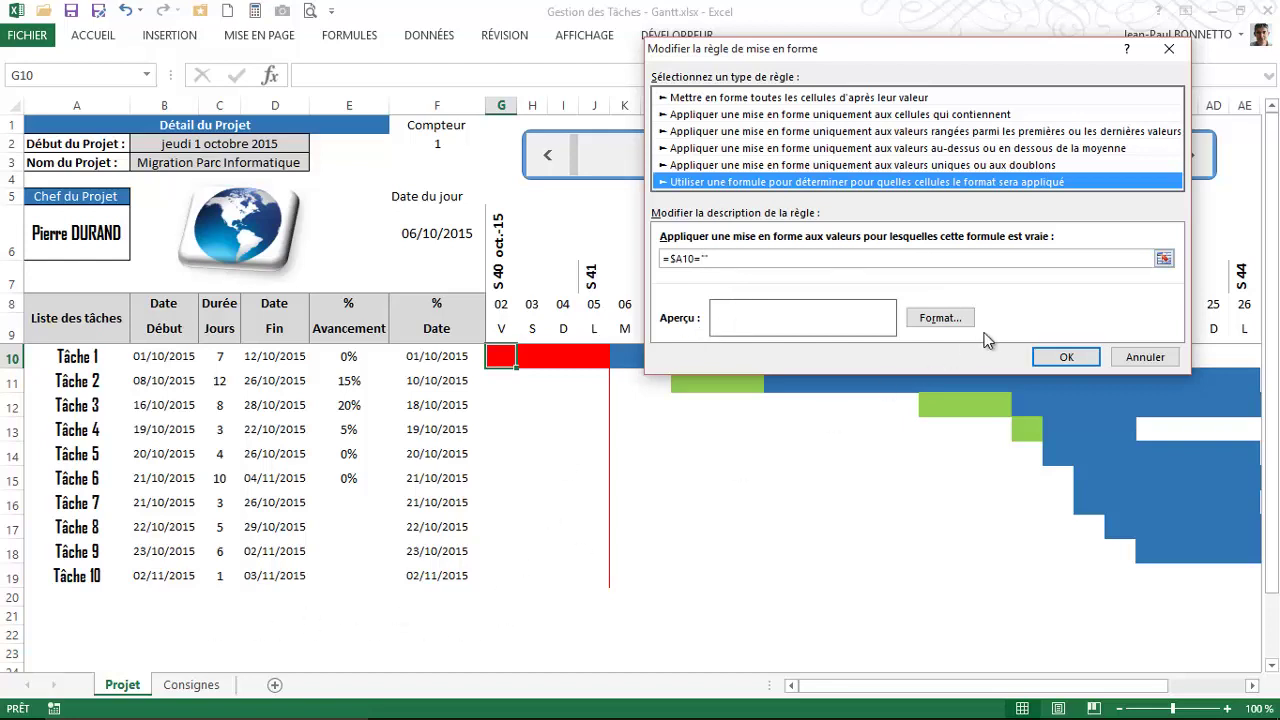
click(1060, 357)
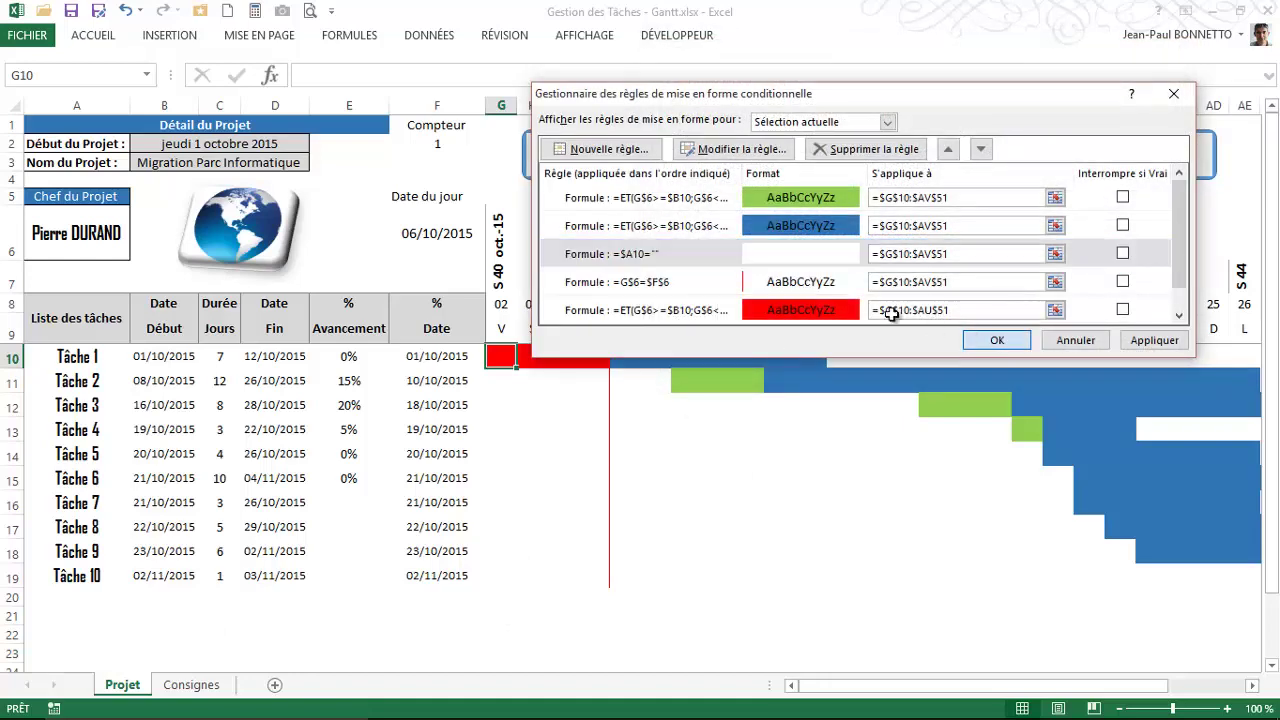
click(1000, 340)
click(538, 592)
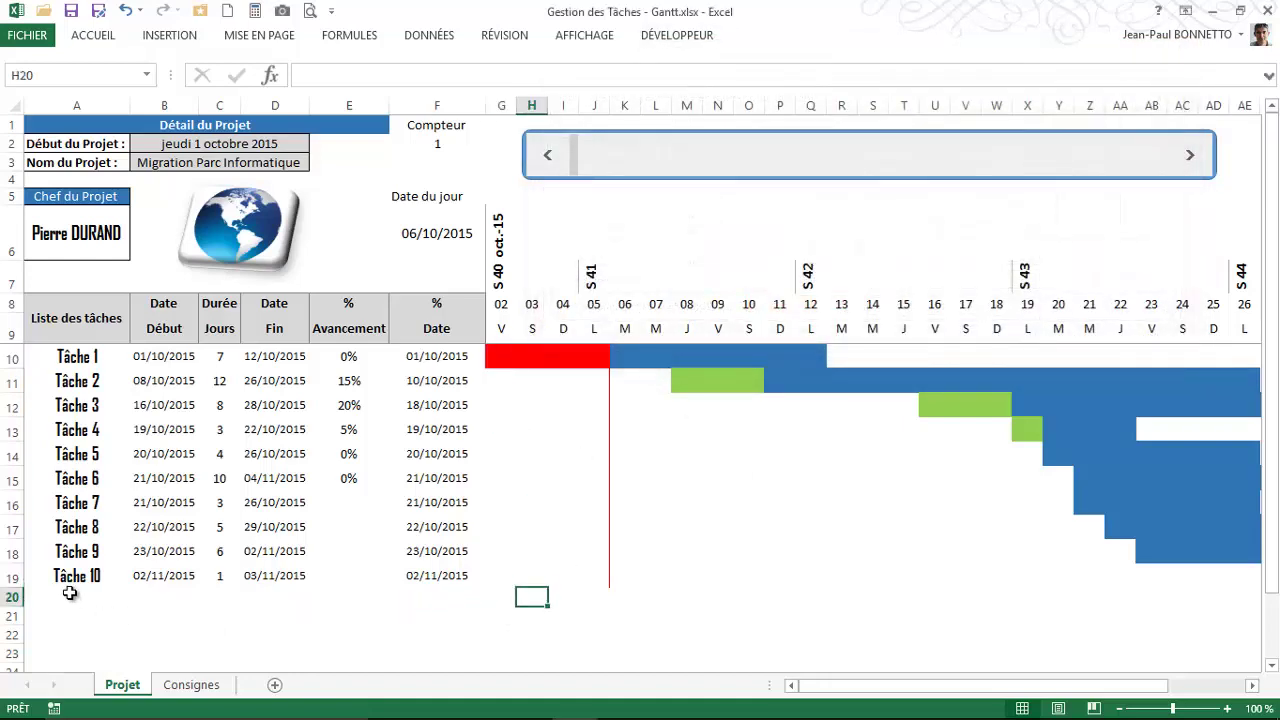
Fill the task list down from Tâche 10 to create Tâche 11.
click(72, 594)
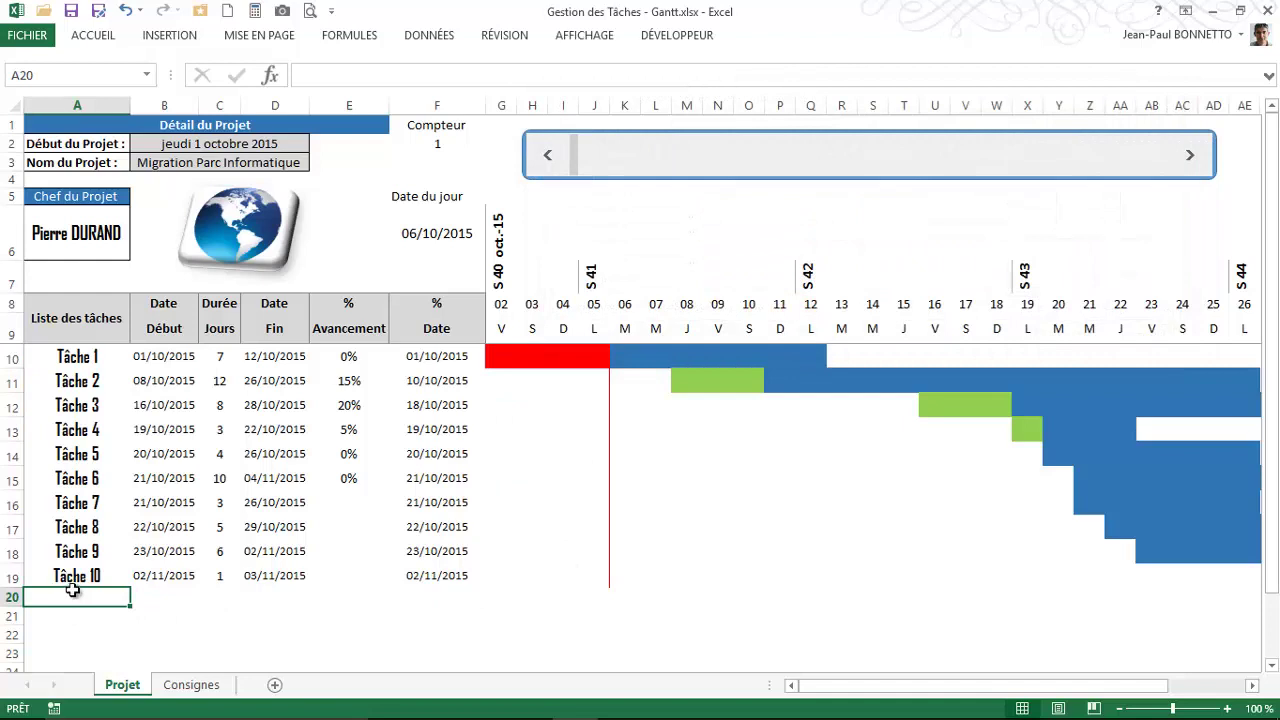
drag(505, 594, 535, 594)
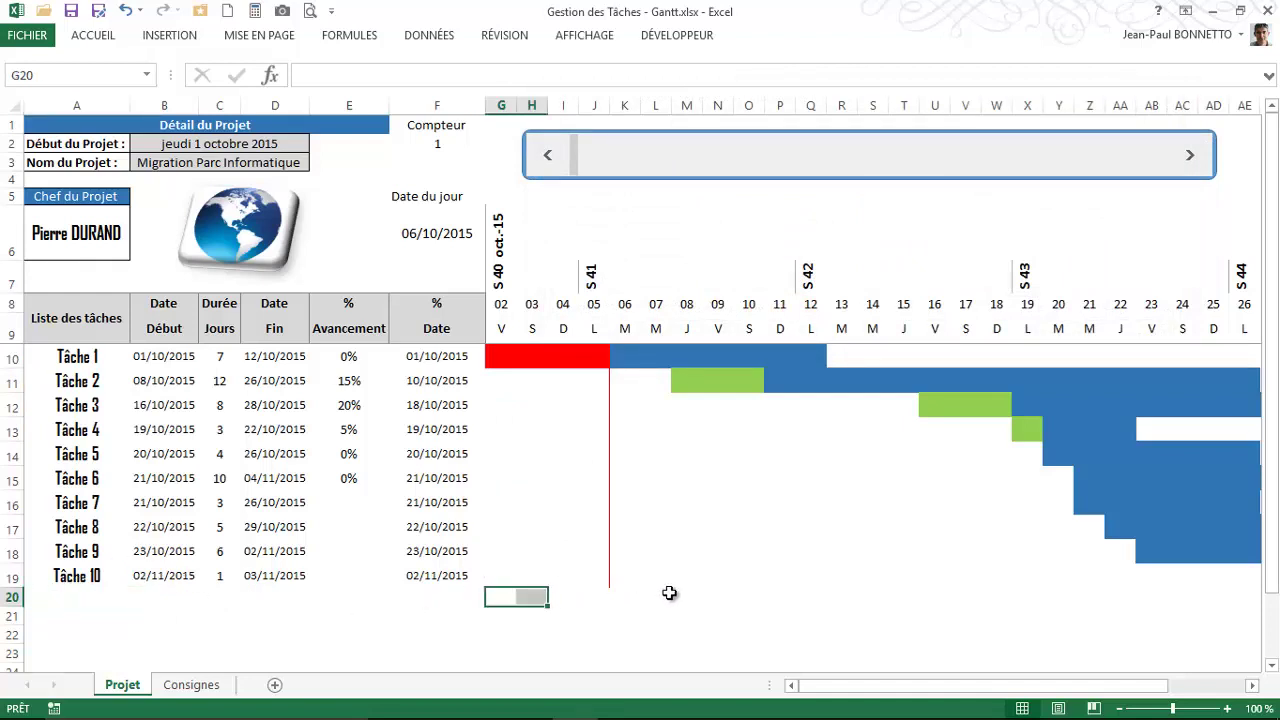
click(69, 588)
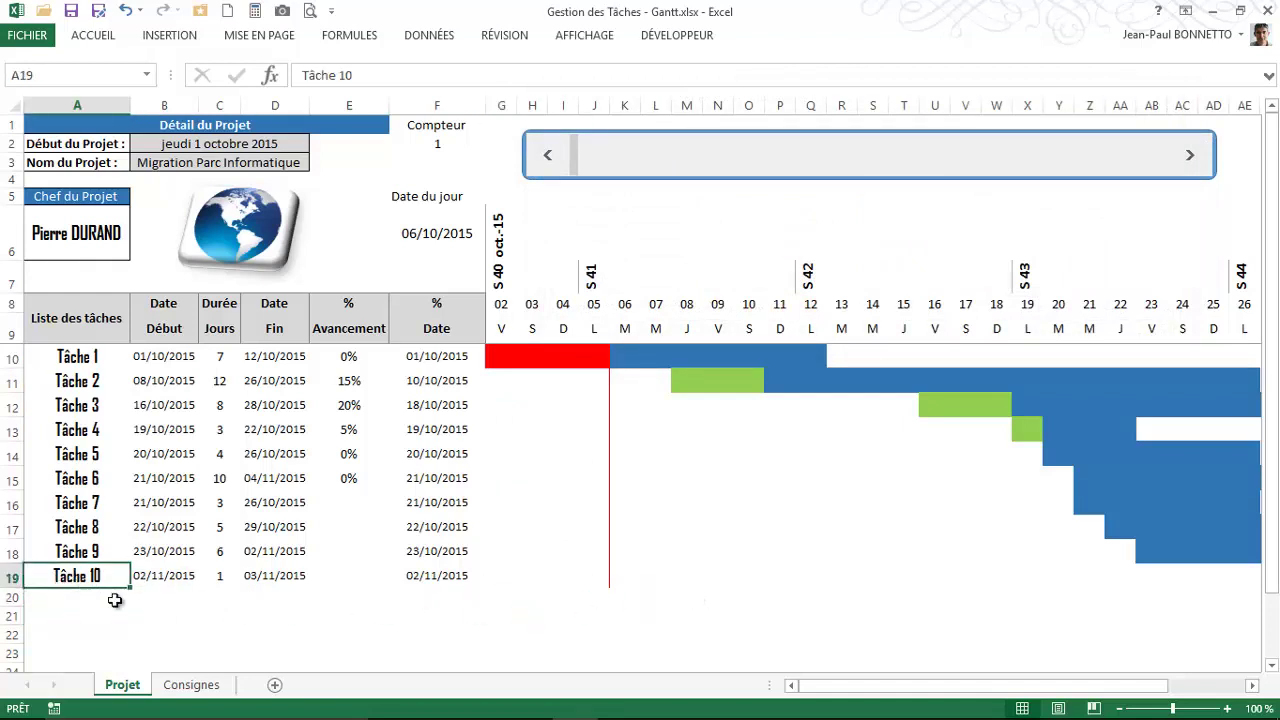
drag(130, 590, 130, 610)
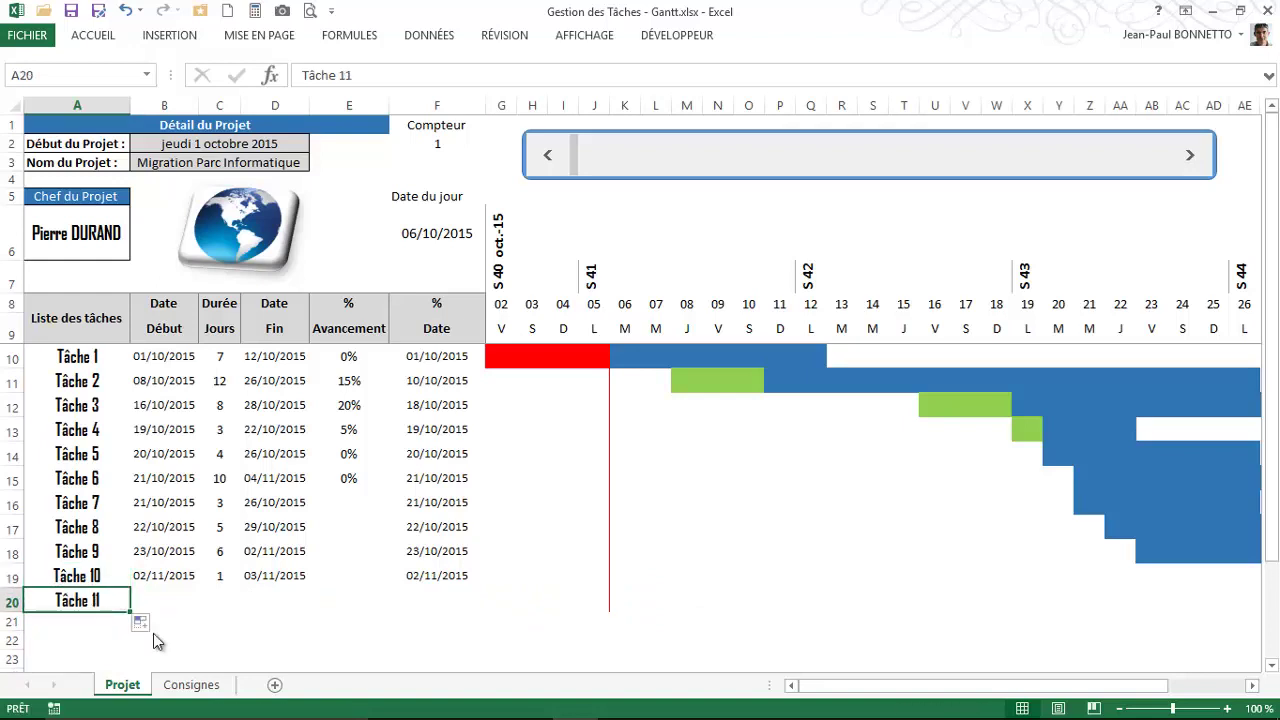
drag(603, 600, 610, 585)
click(624, 580)
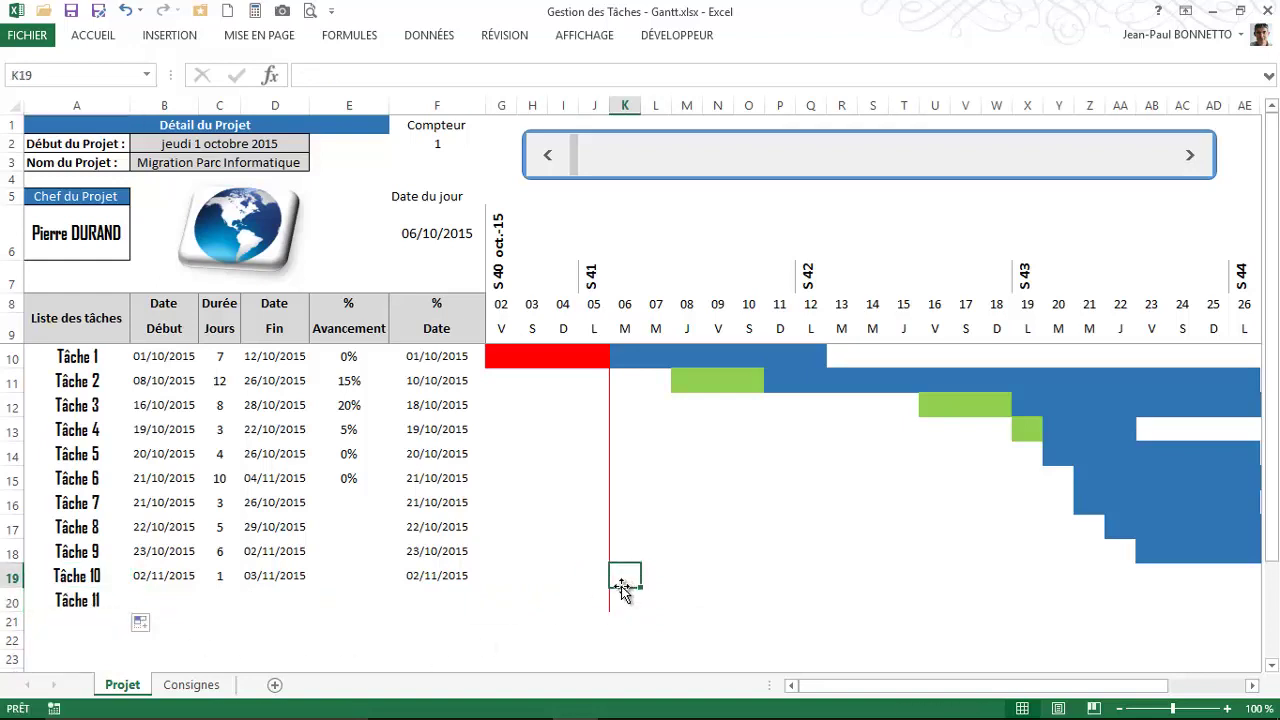
Give Tâche 11 a start date of 04/11/2015 and a 2-day duration.
click(175, 595)
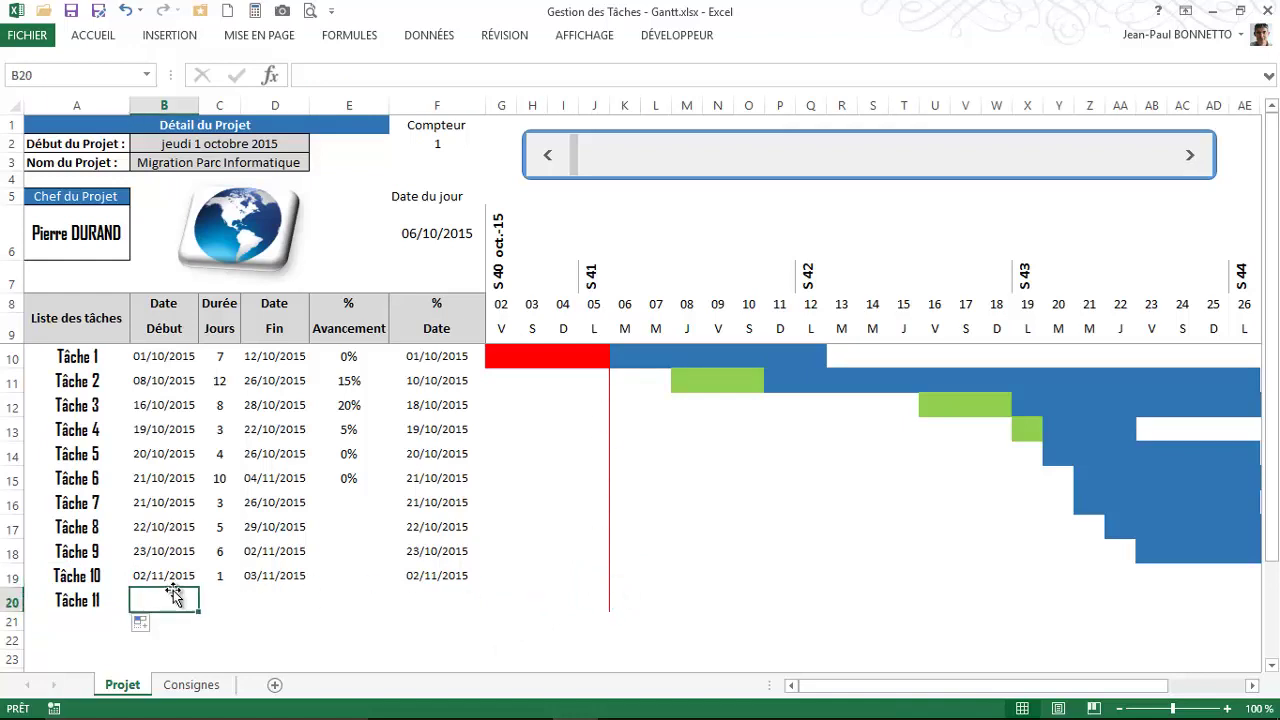
text(4/11/15)
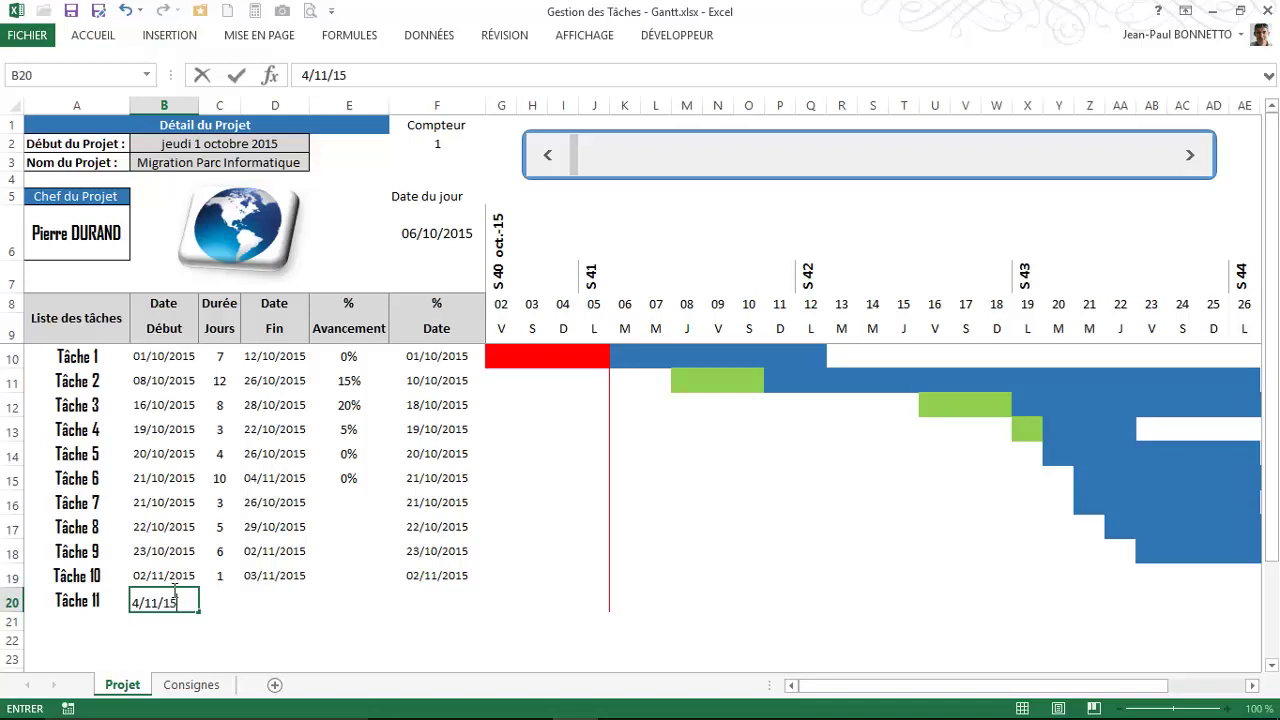
key(Tab)
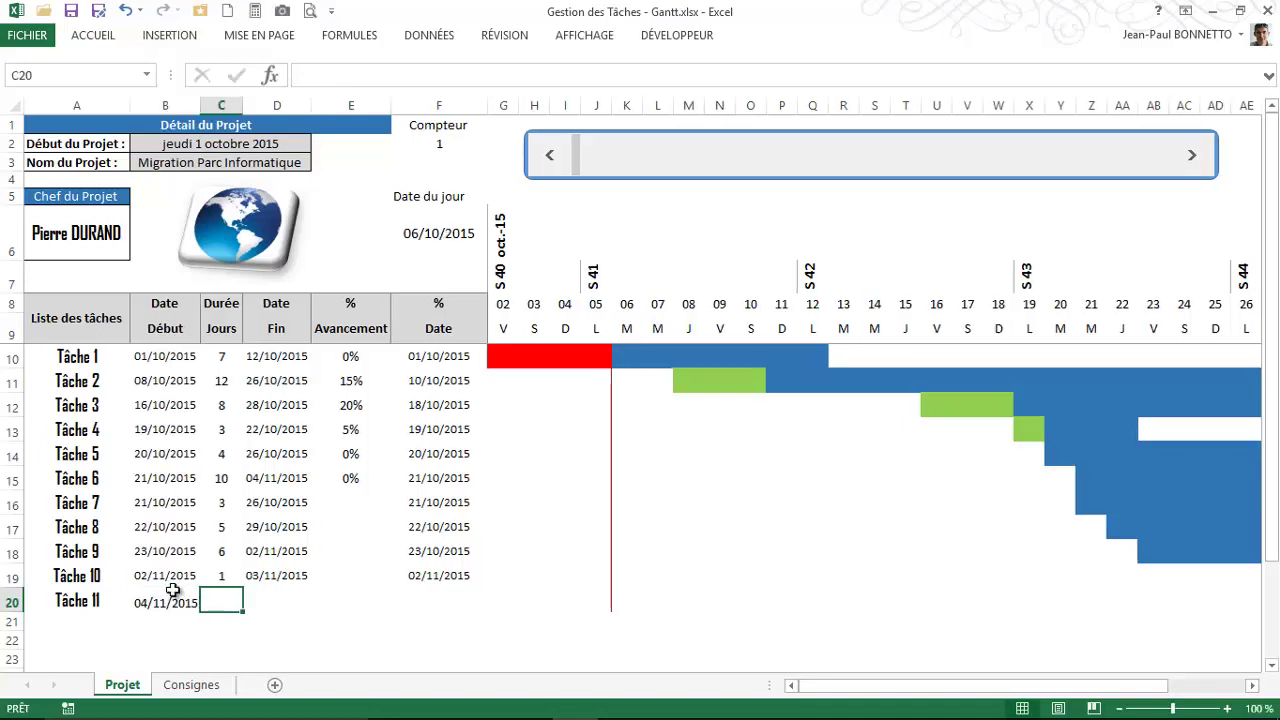
text(2)
key(Tab)
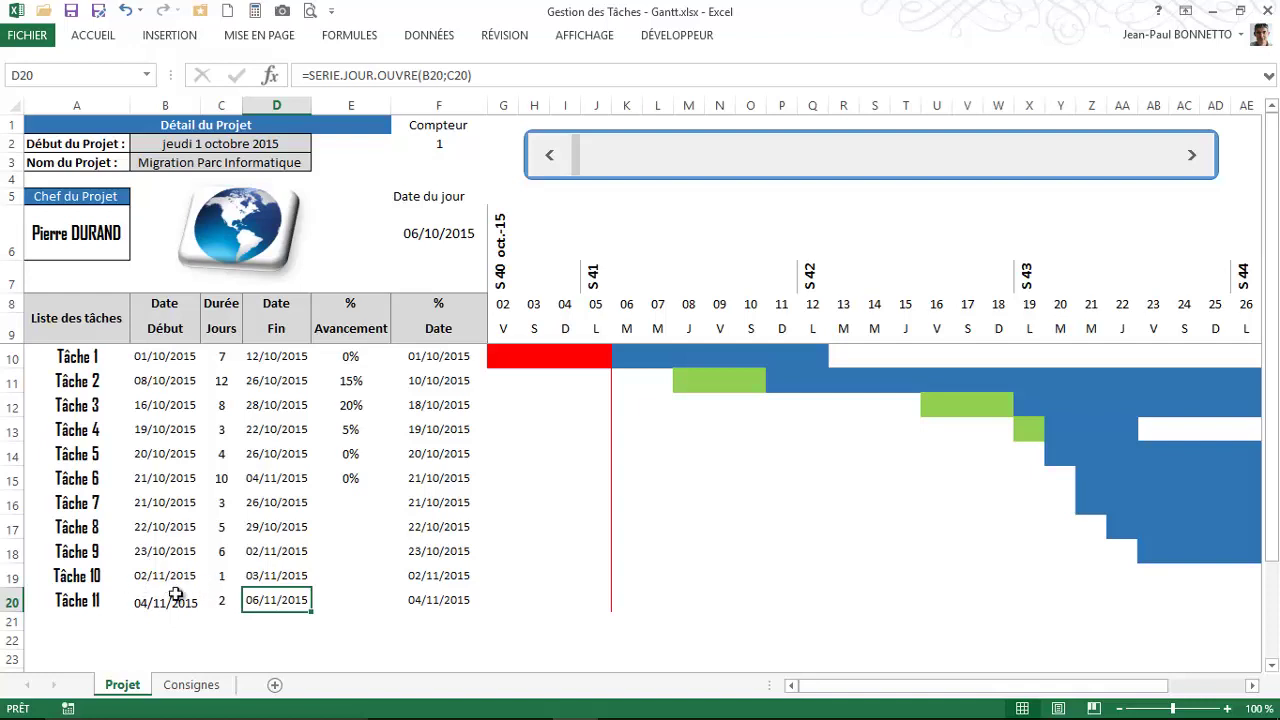
Check the Tâche 11 row and the empty cells below the chart.
mouse_move(995, 686)
mouse_down()
mouse_move(1075, 686)
mouse_move(874, 686)
mouse_up()
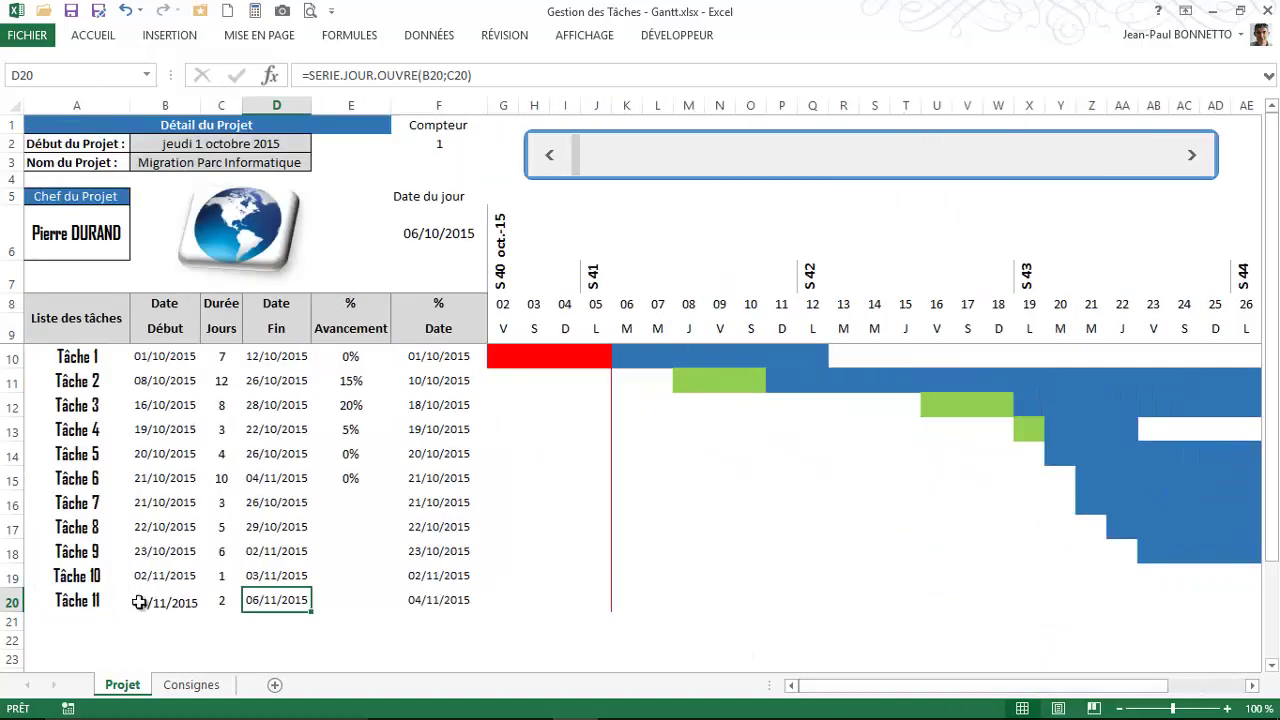
click(59, 600)
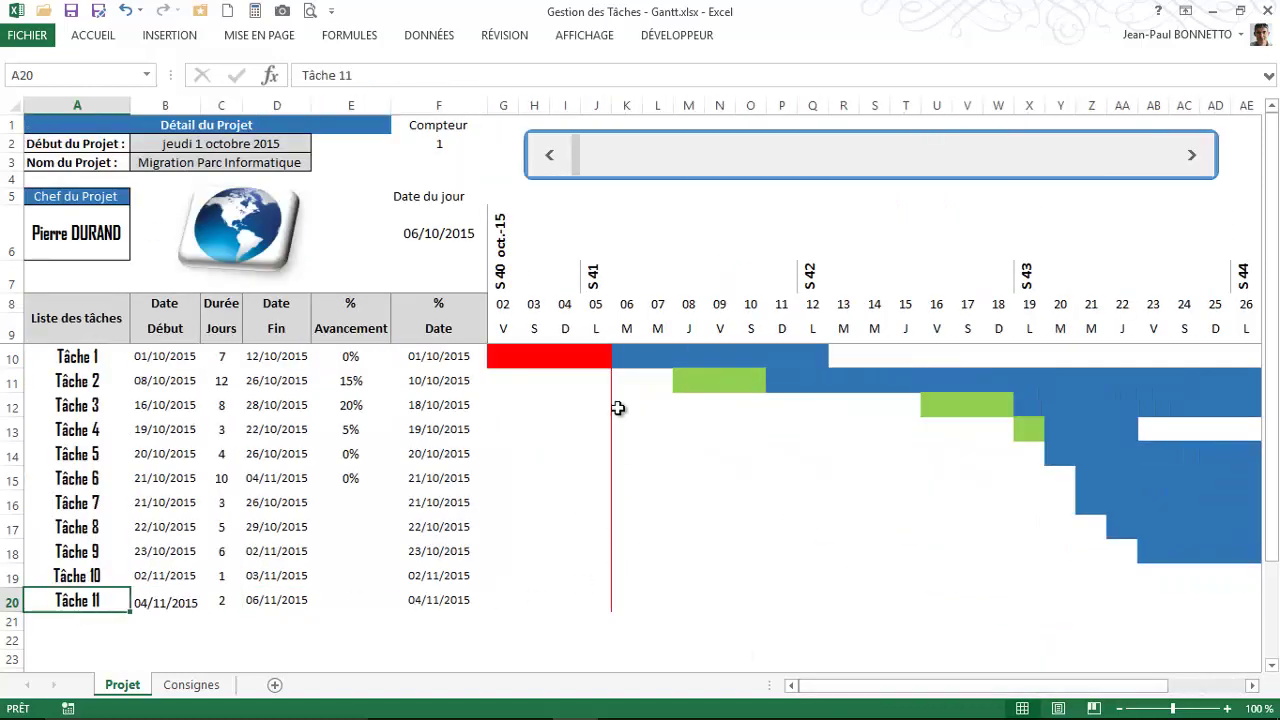
click(510, 623)
click(77, 621)
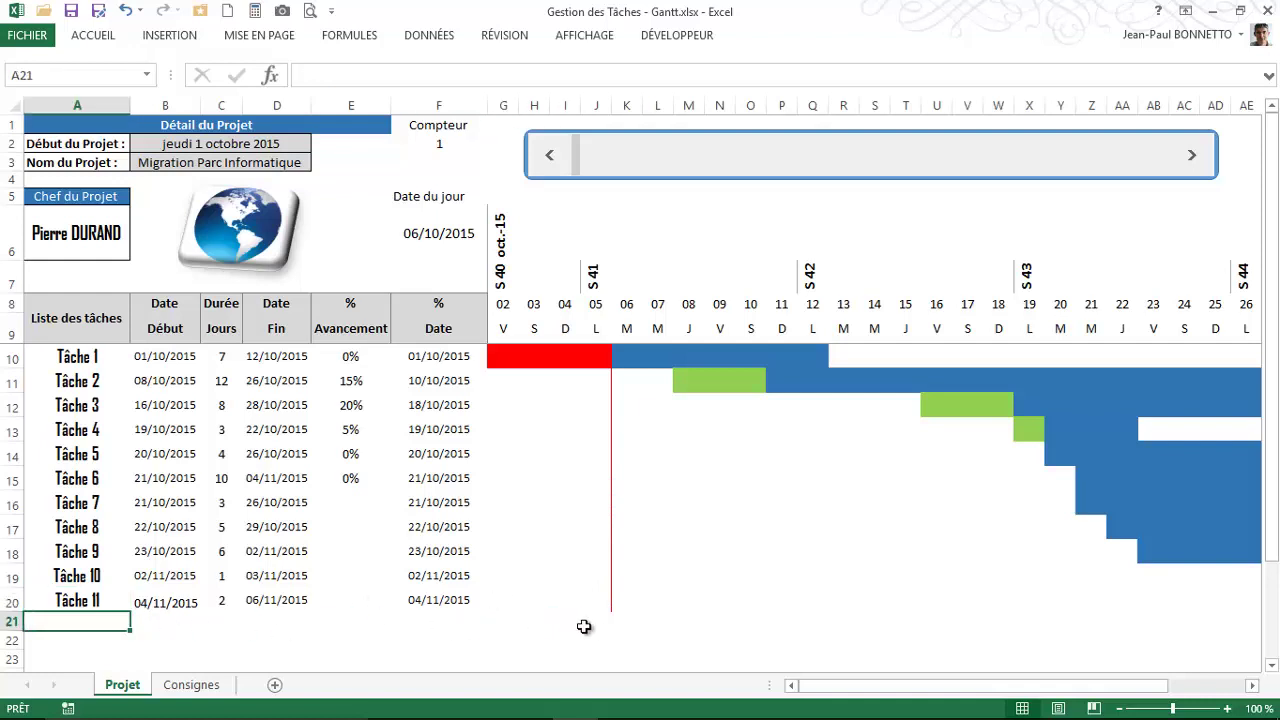
click(530, 622)
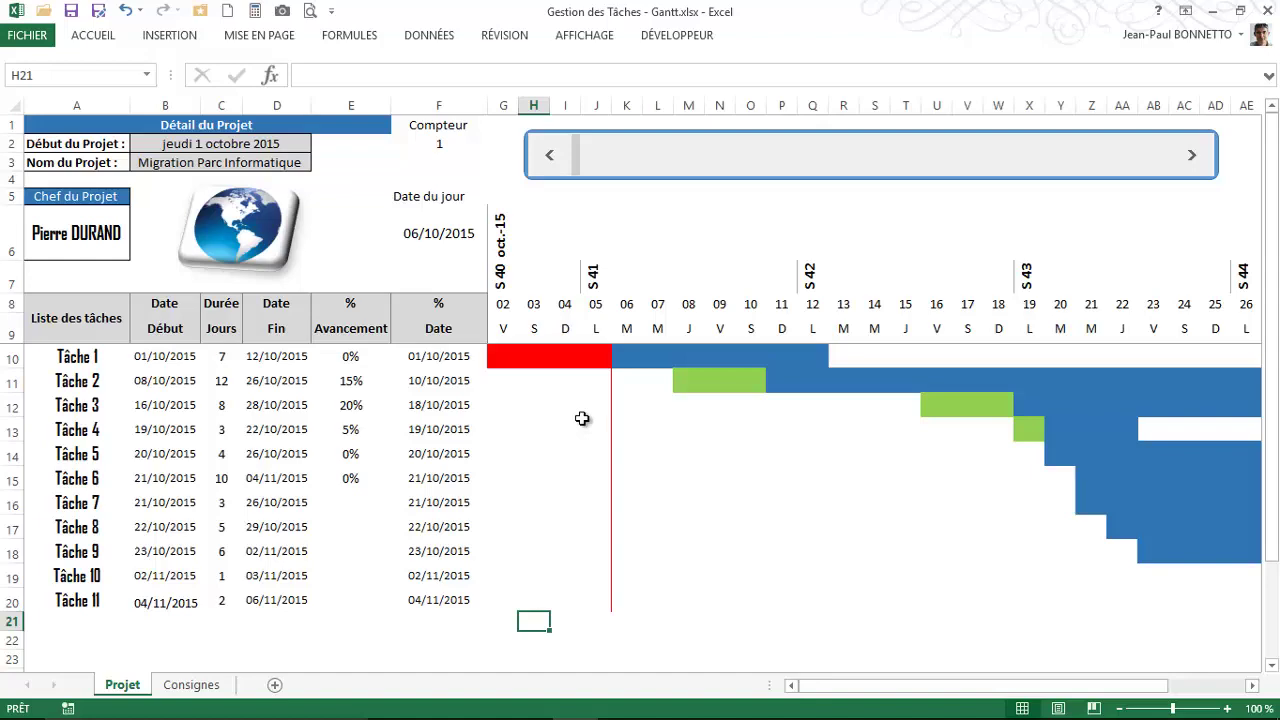
Switch to Consignes and scroll down to the 'Mise en forme du Gantt' rules table.
click(191, 684)
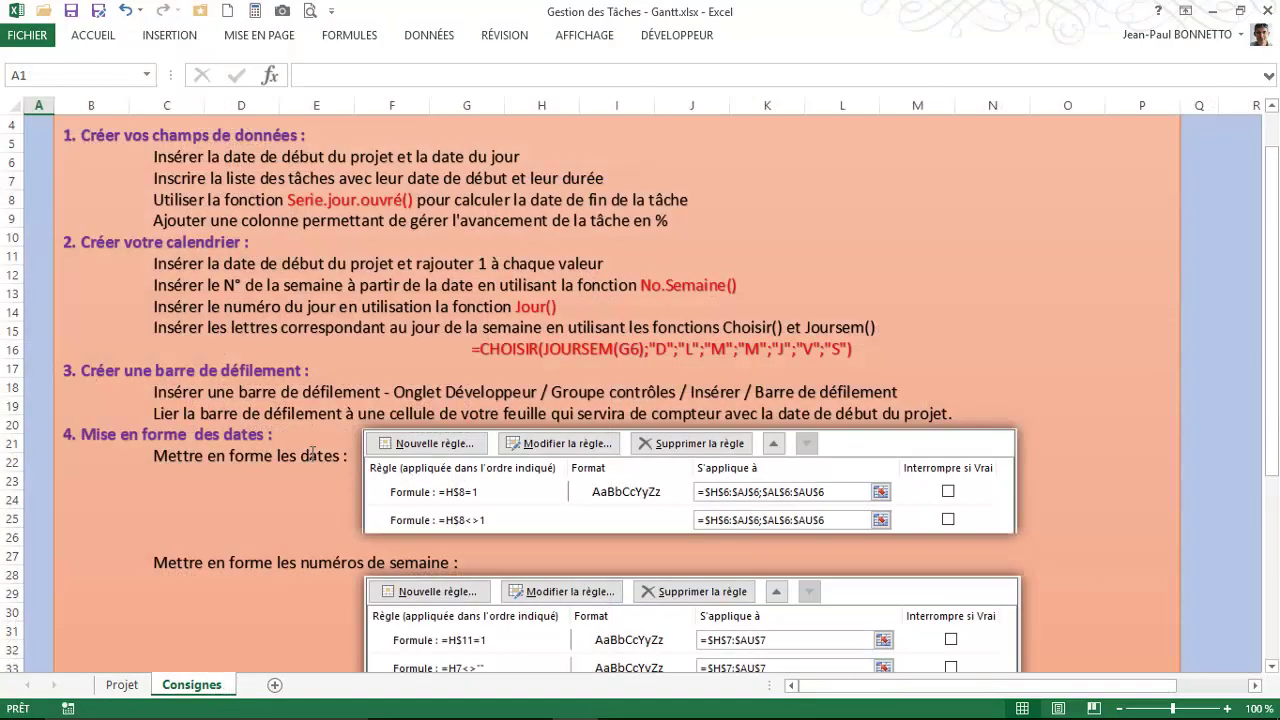
scroll(312, 453, down, 5)
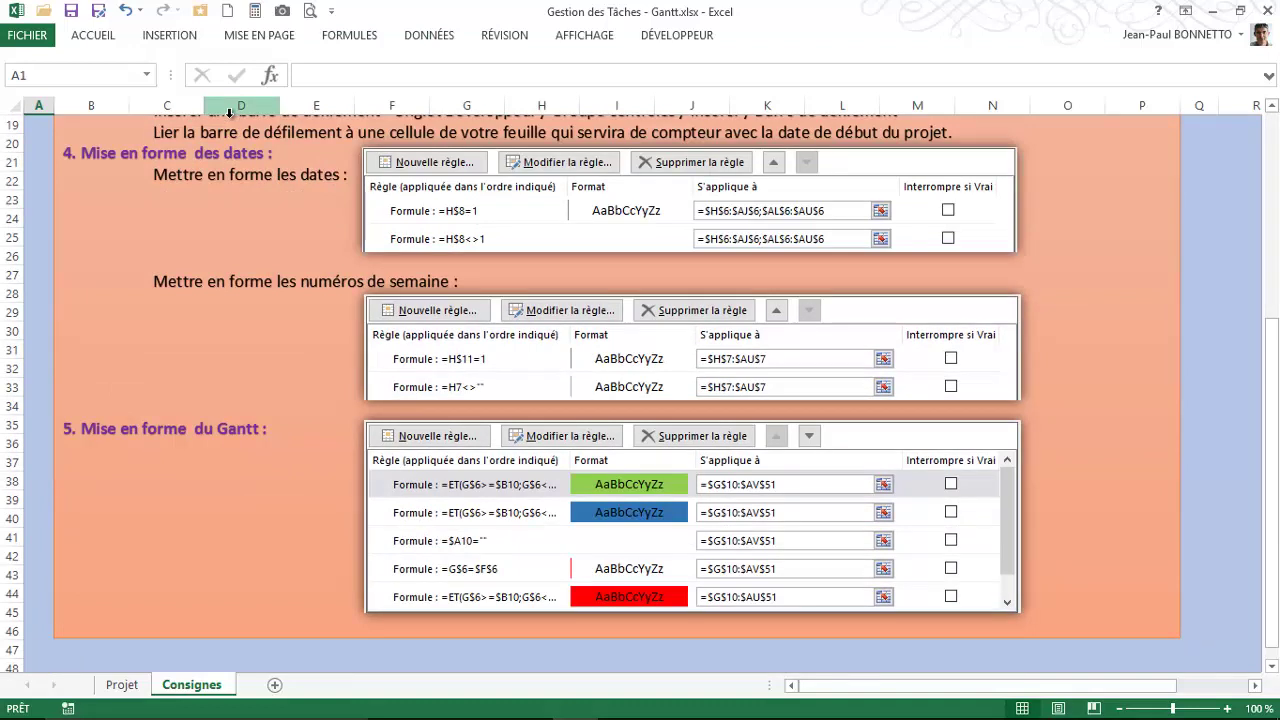
scroll(229, 111, down, 1)
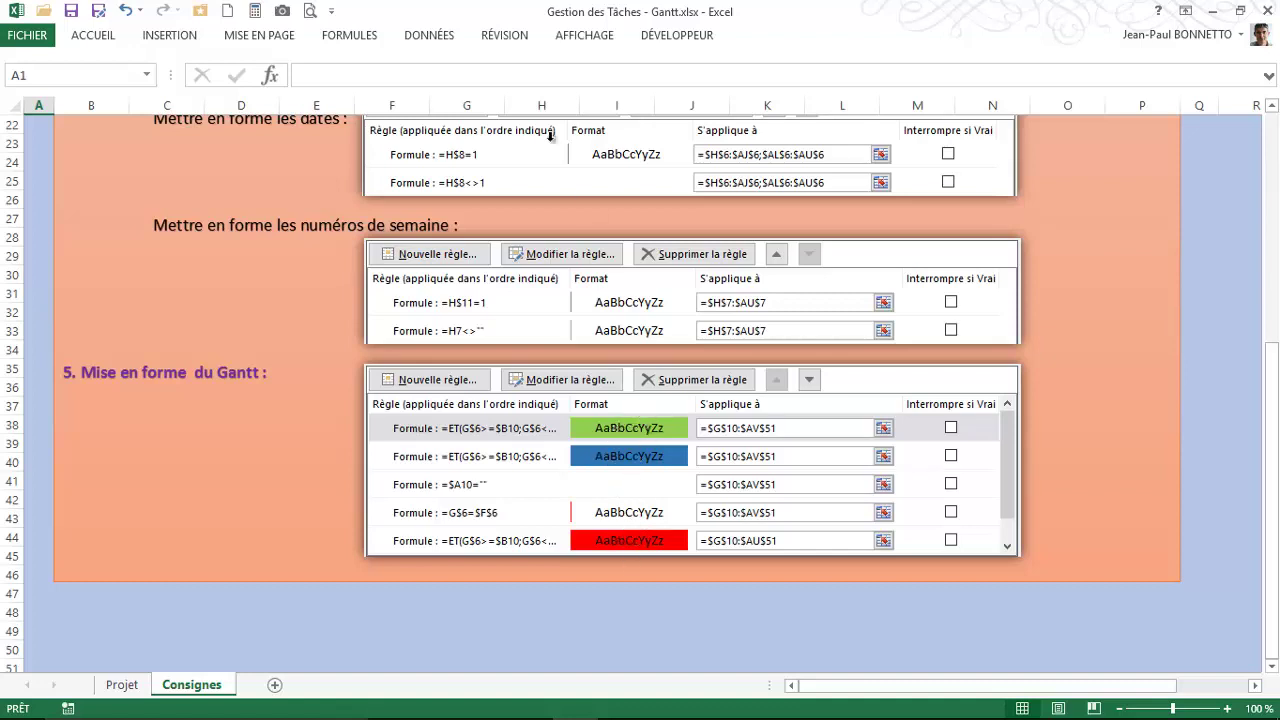
drag(1274, 386, 1275, 128)
click(122, 684)
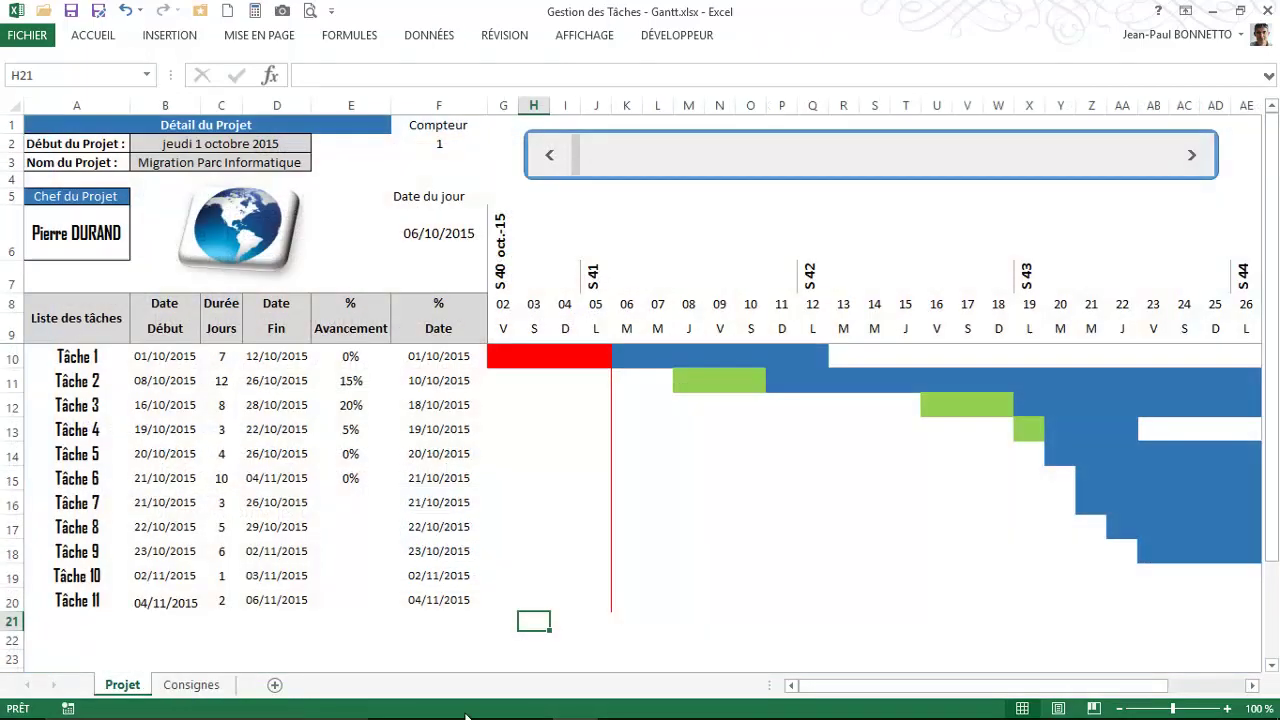
click(515, 352)
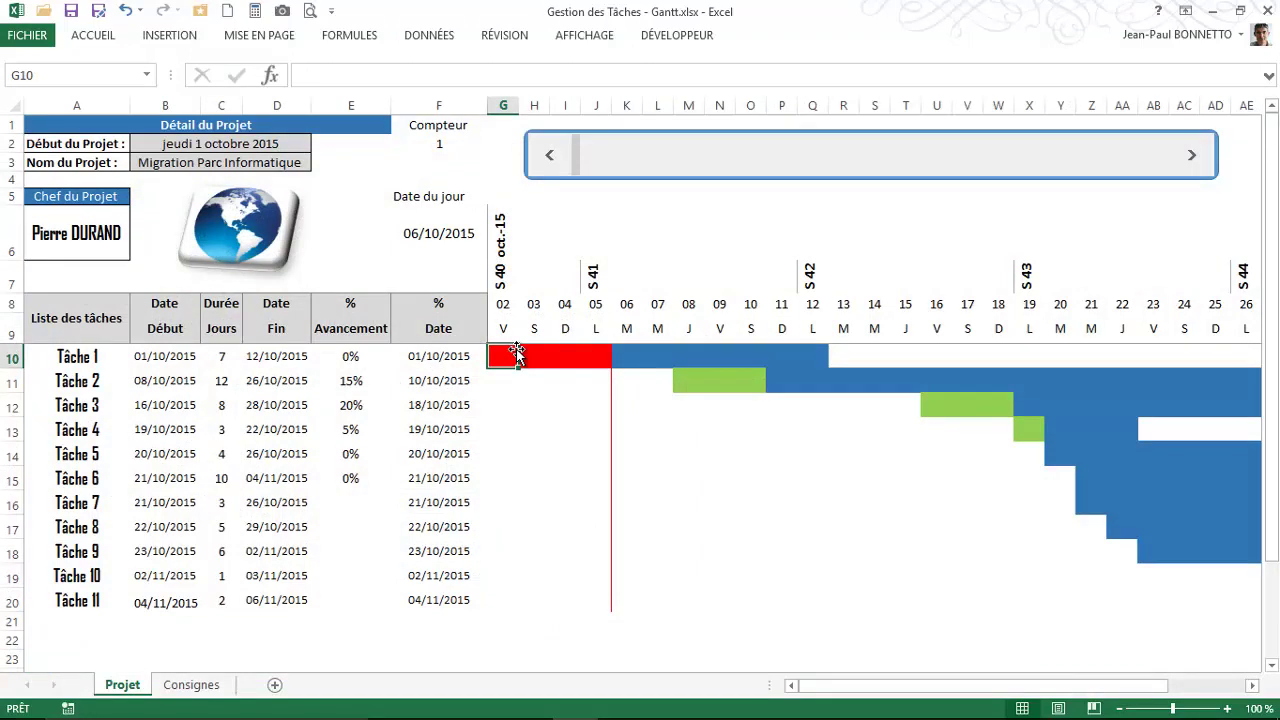
click(355, 358)
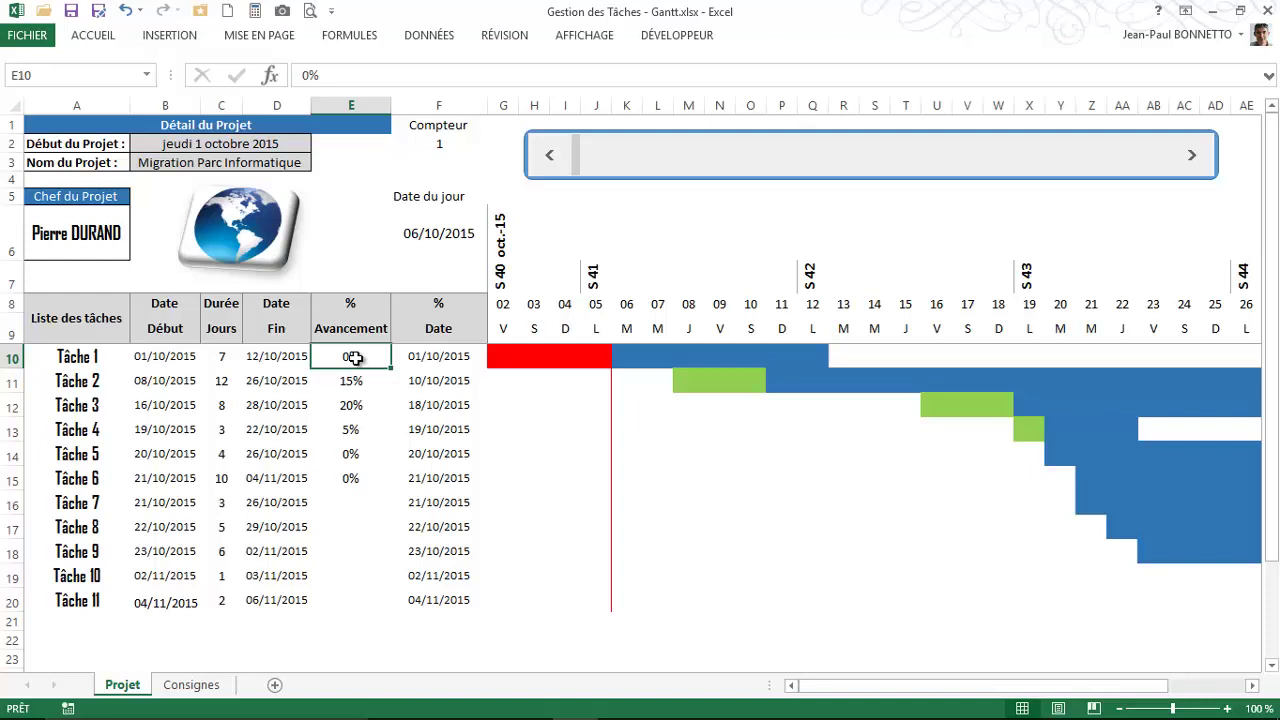
click(297, 356)
click(582, 356)
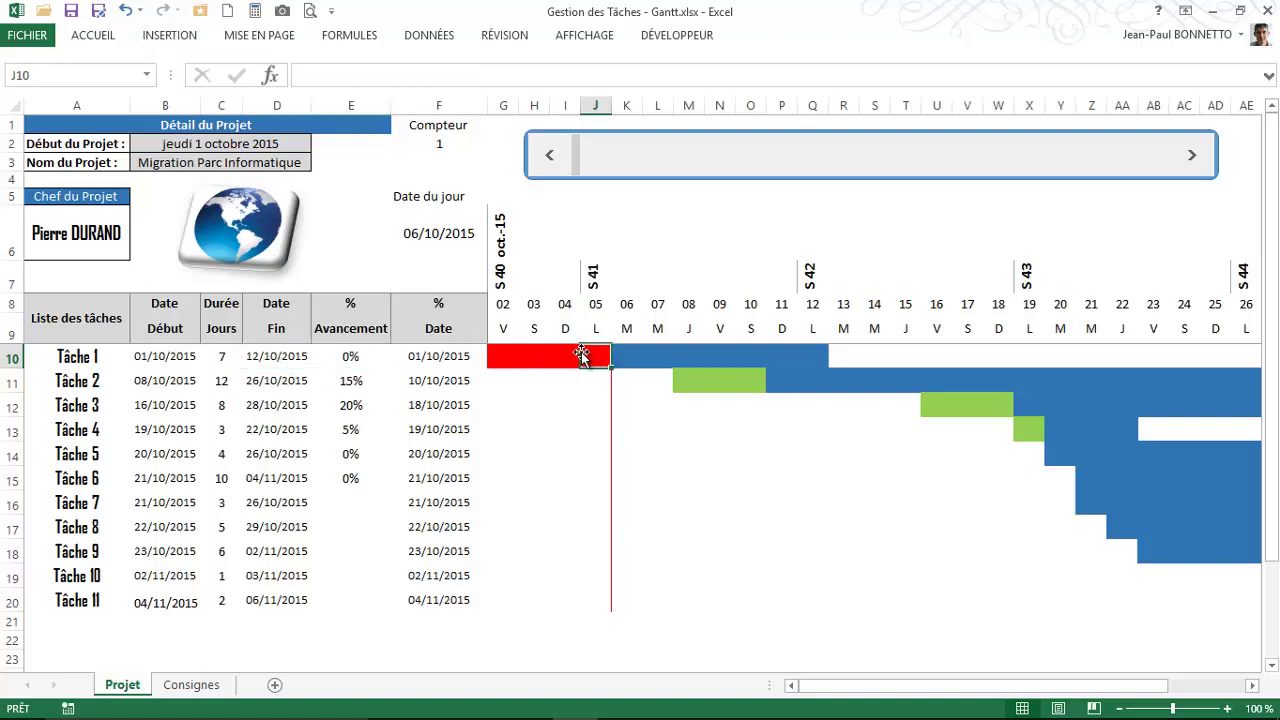
click(530, 356)
click(505, 356)
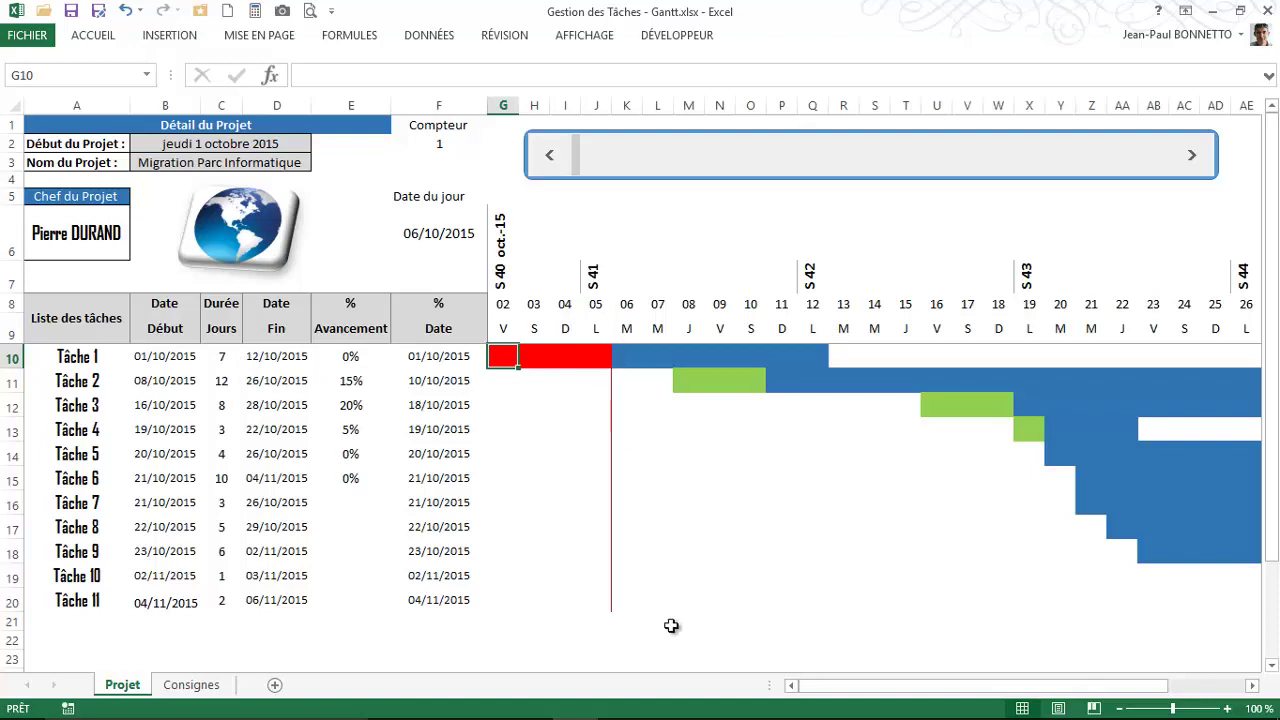
mouse_move(1237, 712)
click(356, 360)
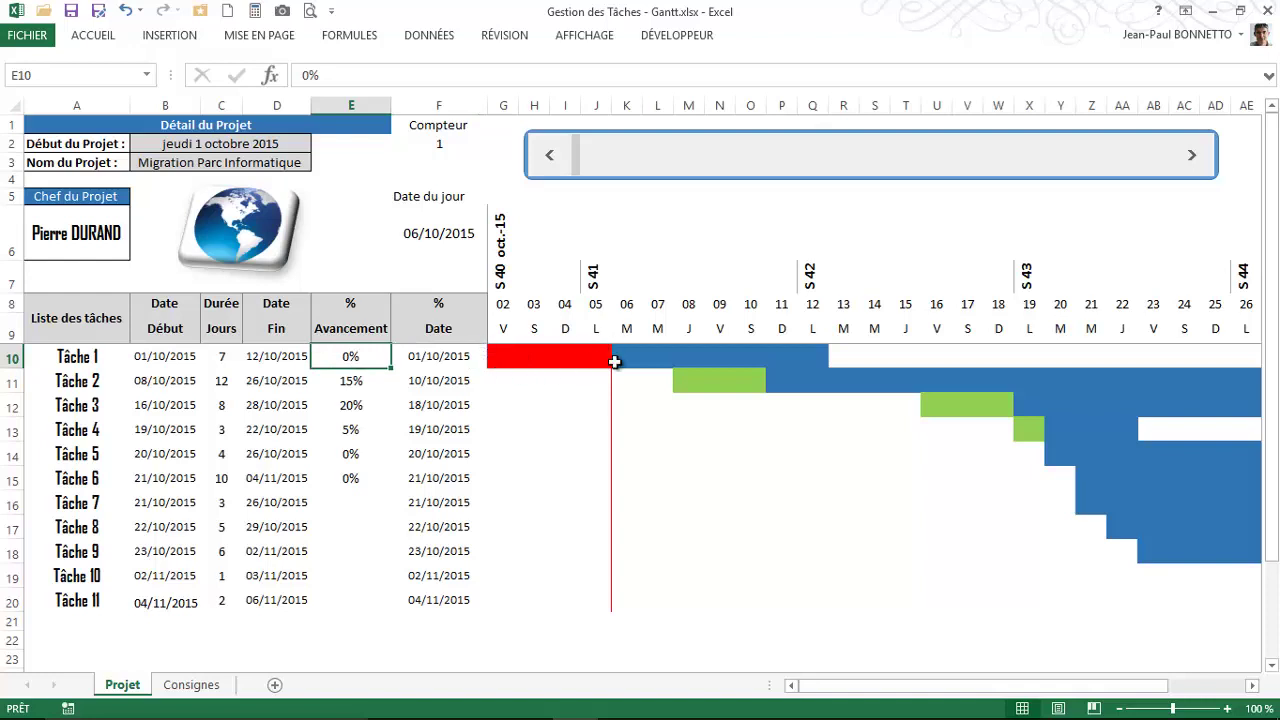
click(436, 358)
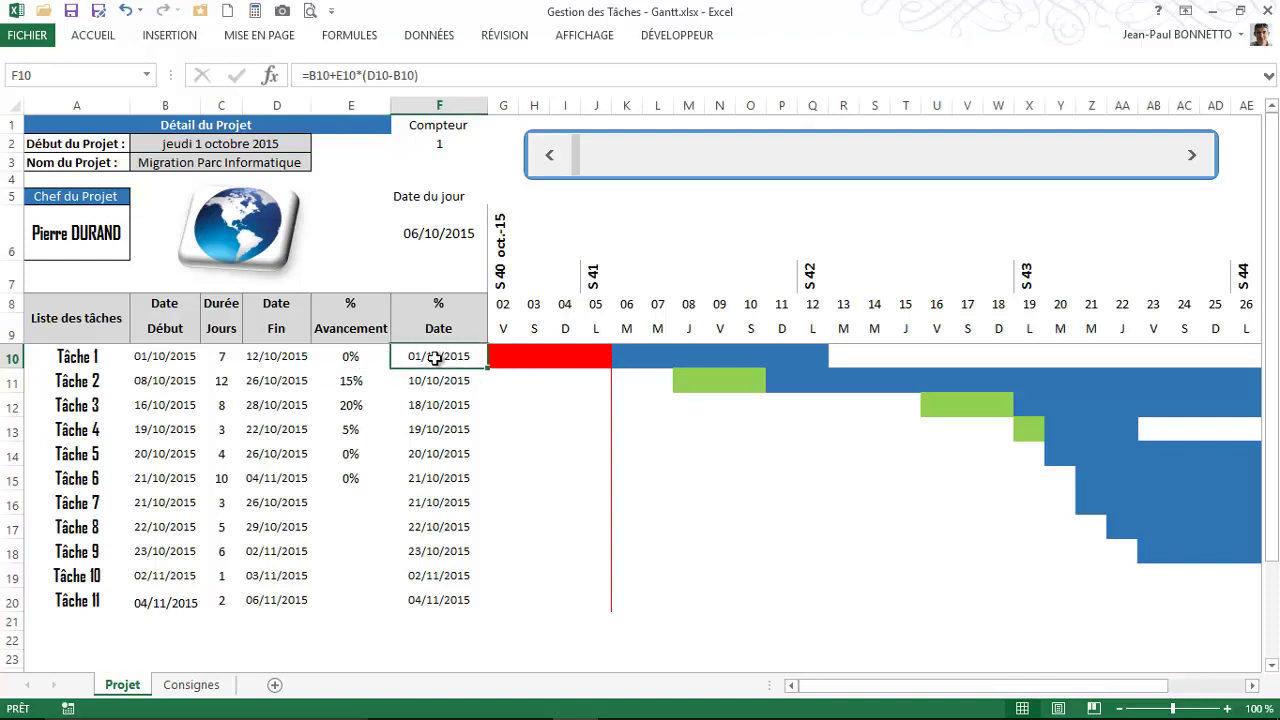
Try progress values: Tâche 1 at 50%, Tâche 4 at 0%, then Tâche 1 back to 0%.
click(349, 360)
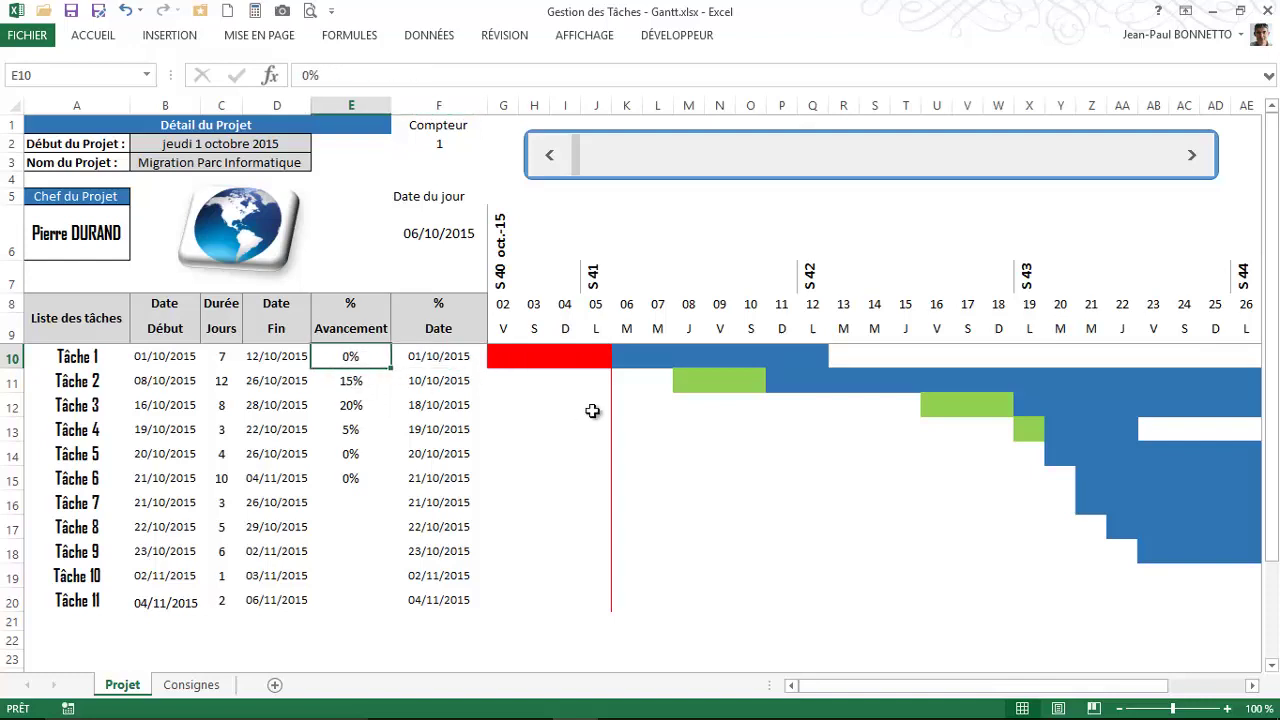
text(5)
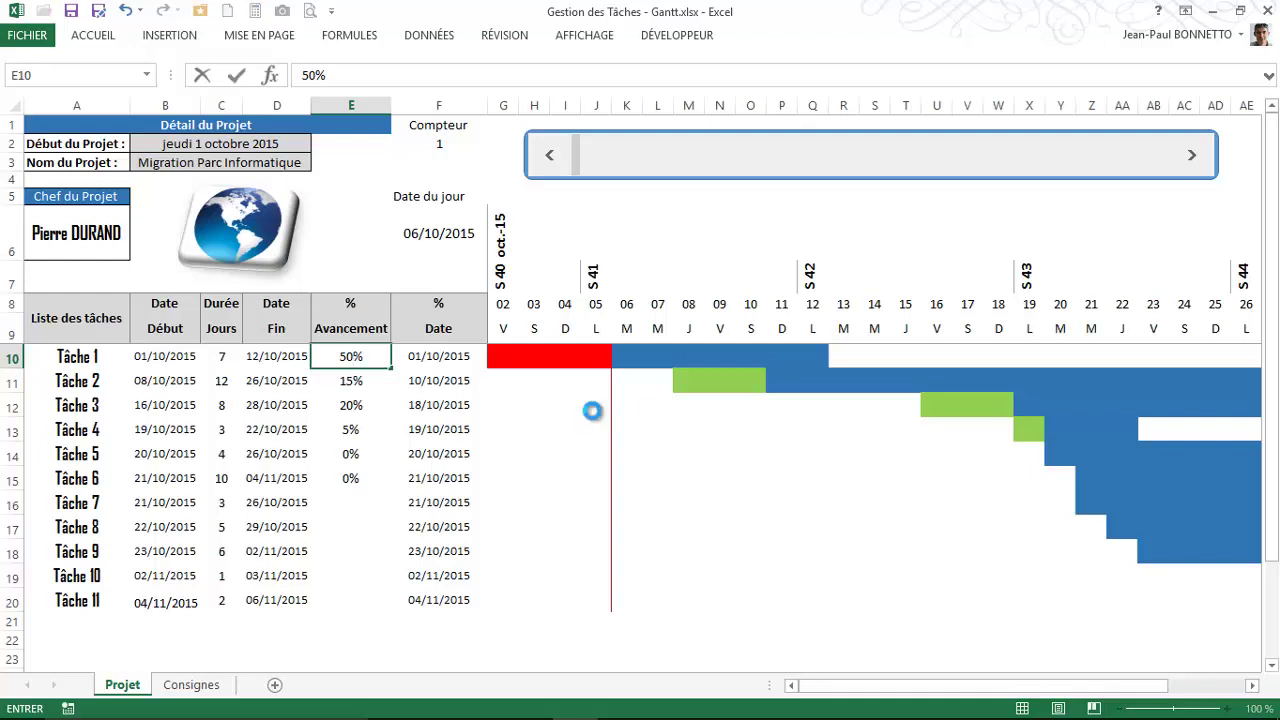
key(Return)
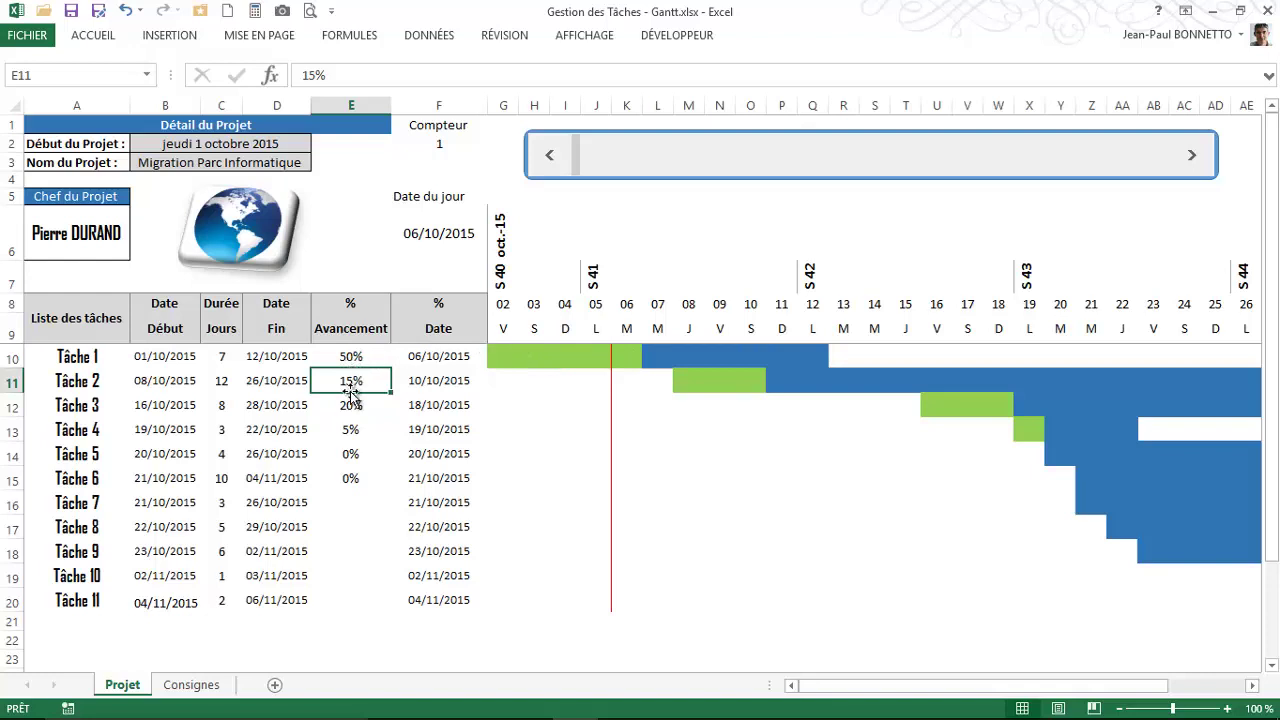
click(380, 430)
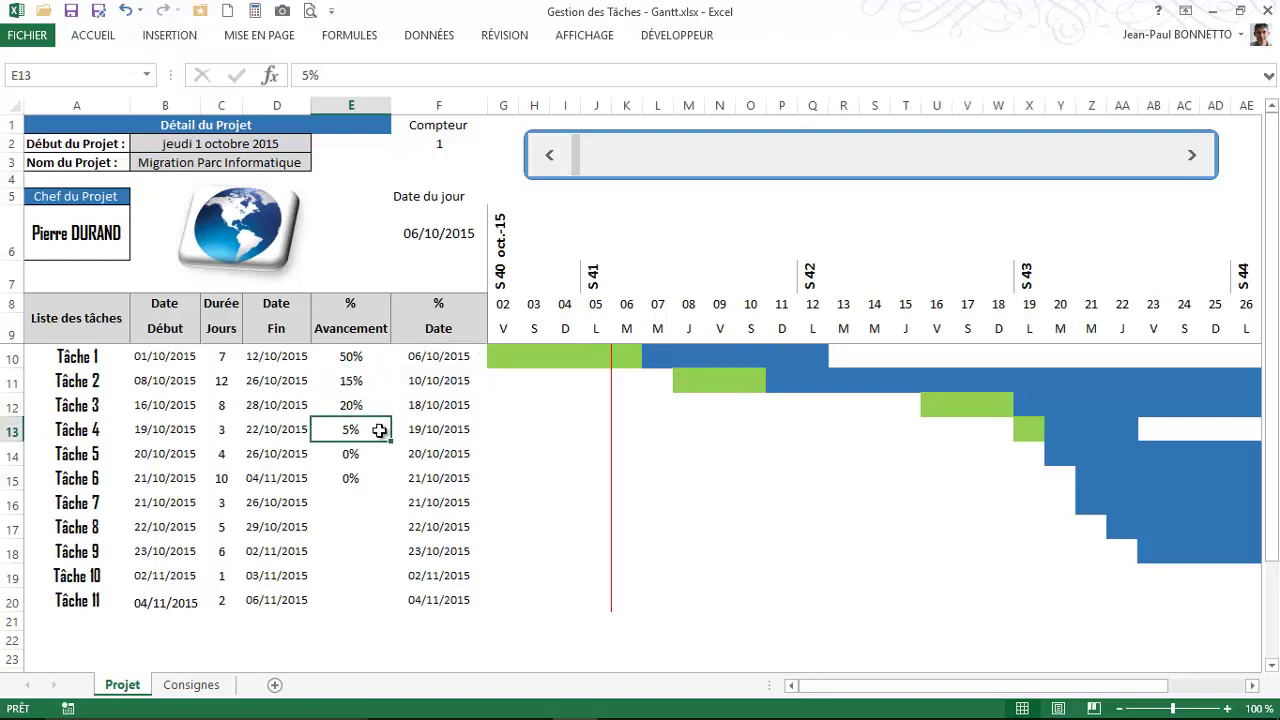
text(0)
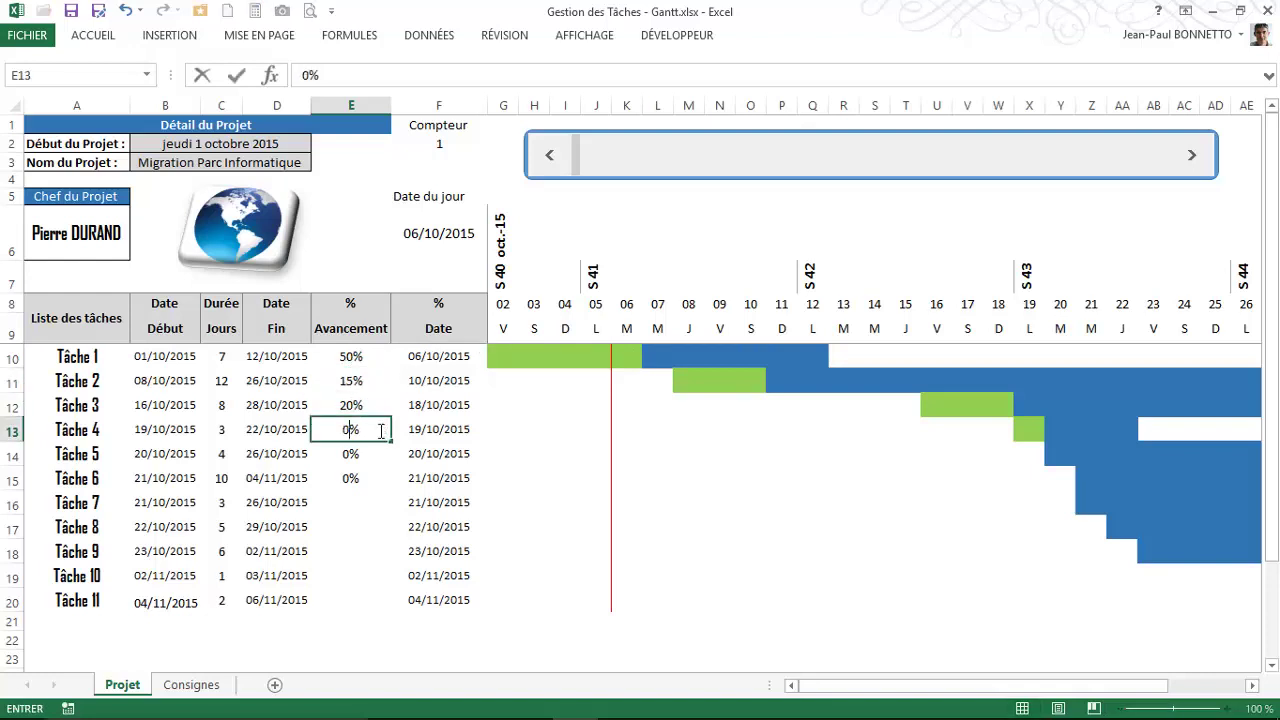
click(377, 401)
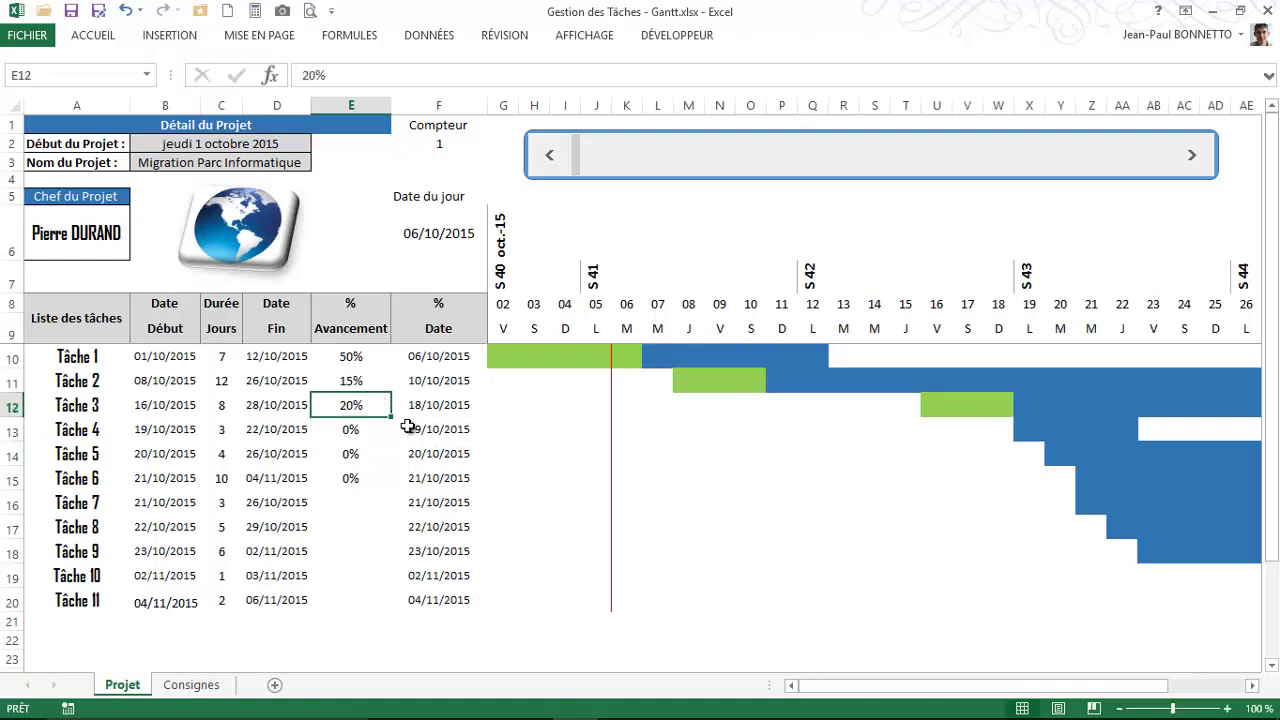
click(372, 435)
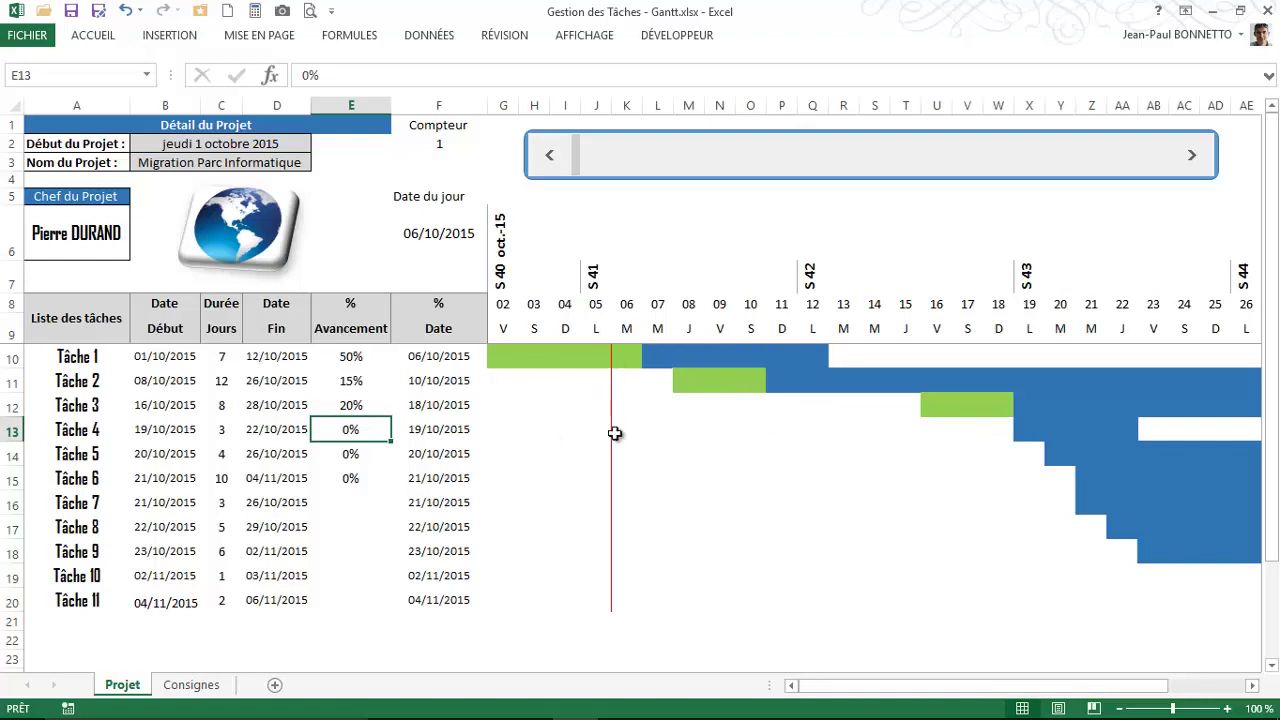
click(352, 362)
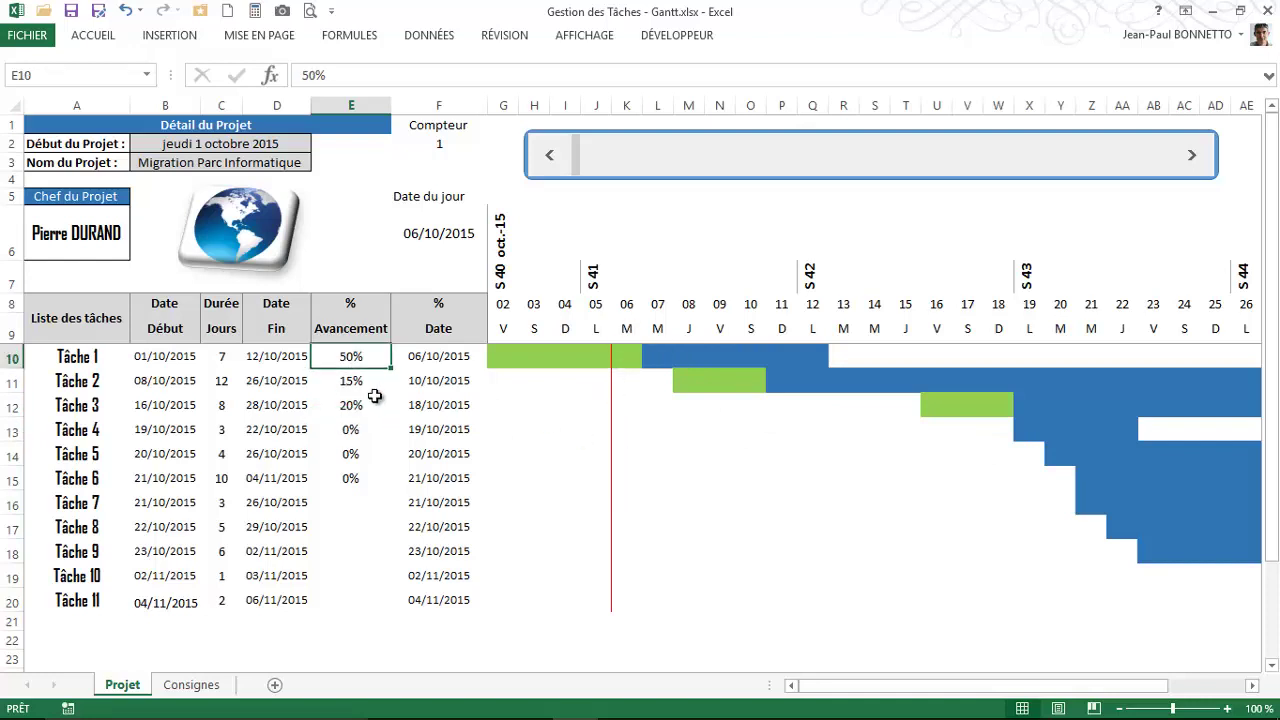
text(0)
key(Return)
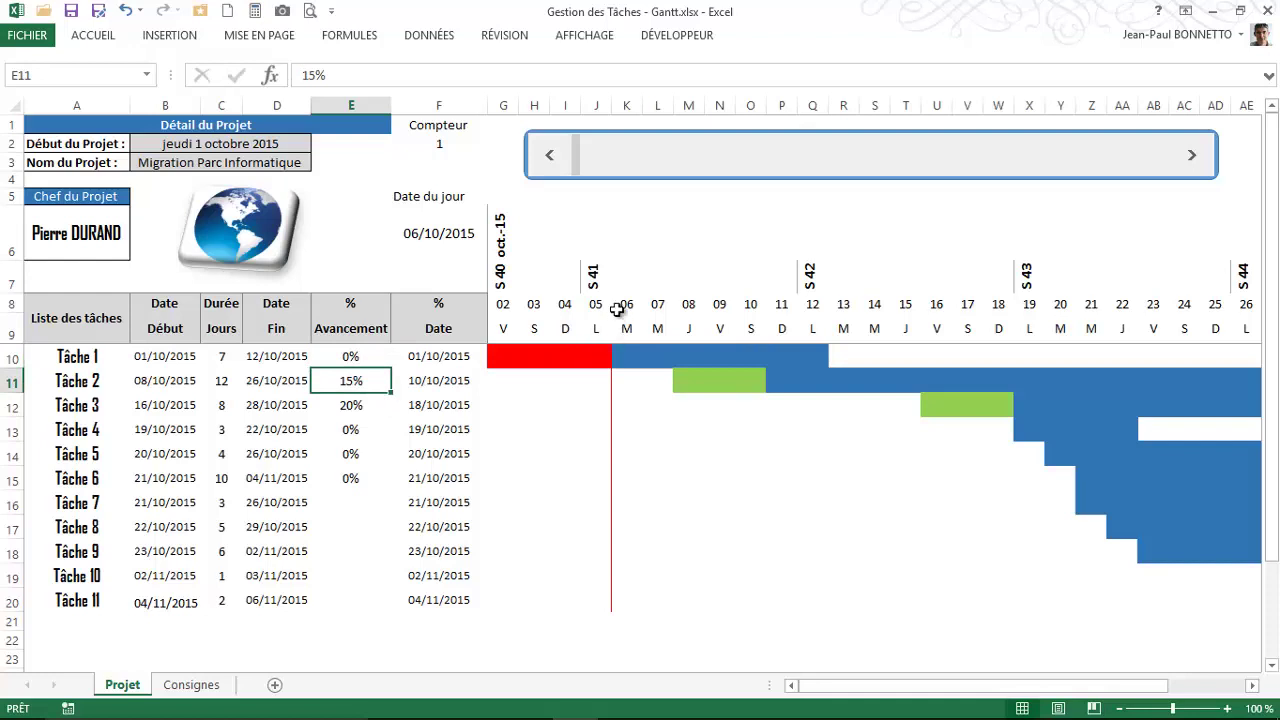
click(349, 357)
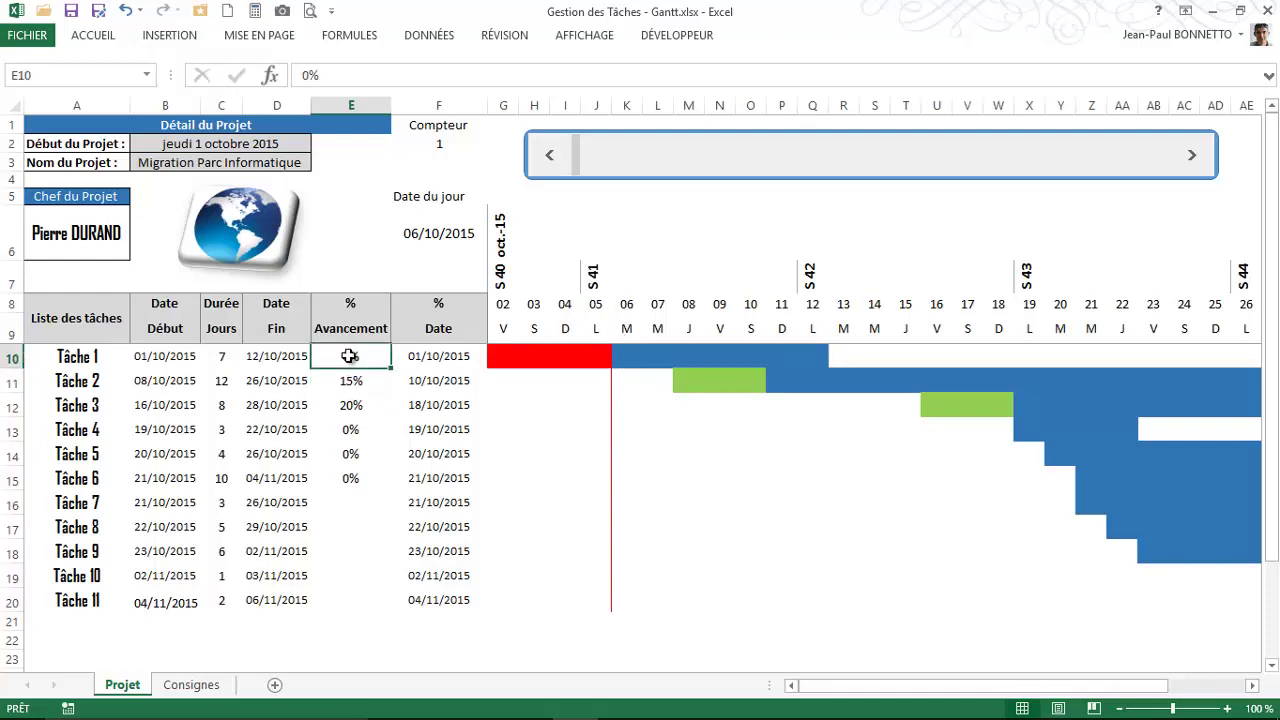
Enter 20% for Tâche 2's progress, then change it to 50%.
click(349, 382)
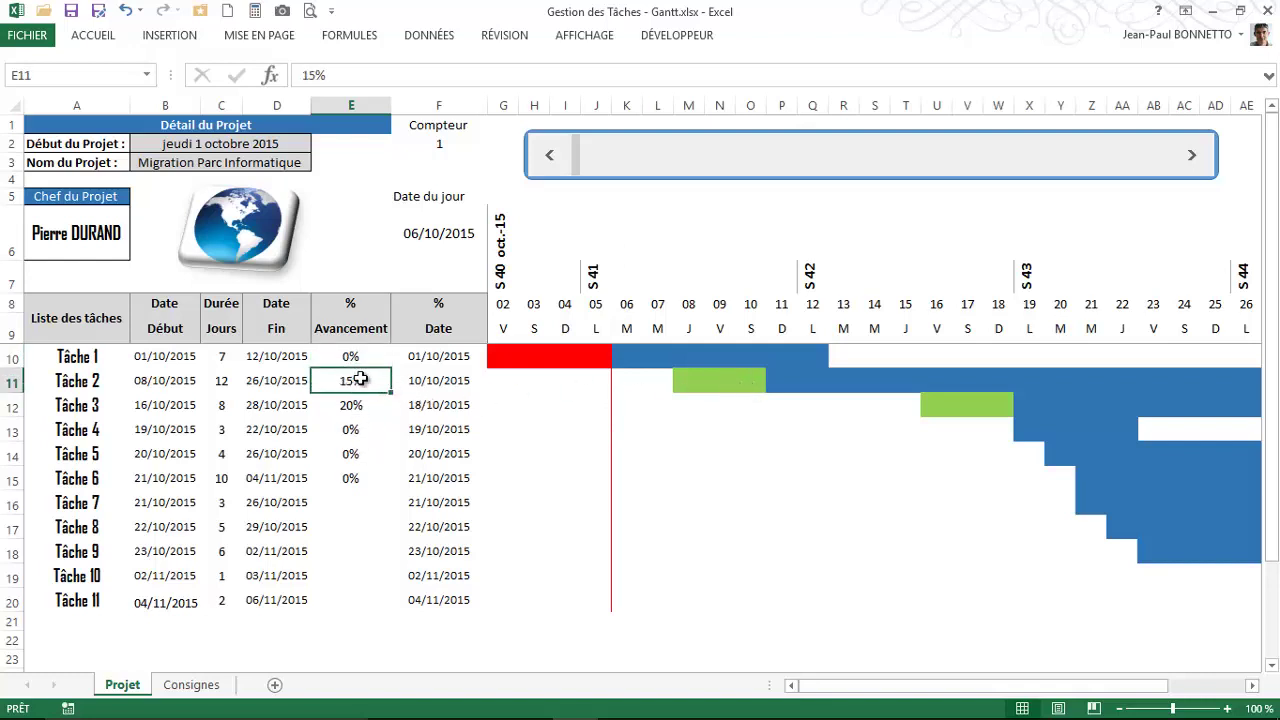
text(20)
key(ctrl+Return)
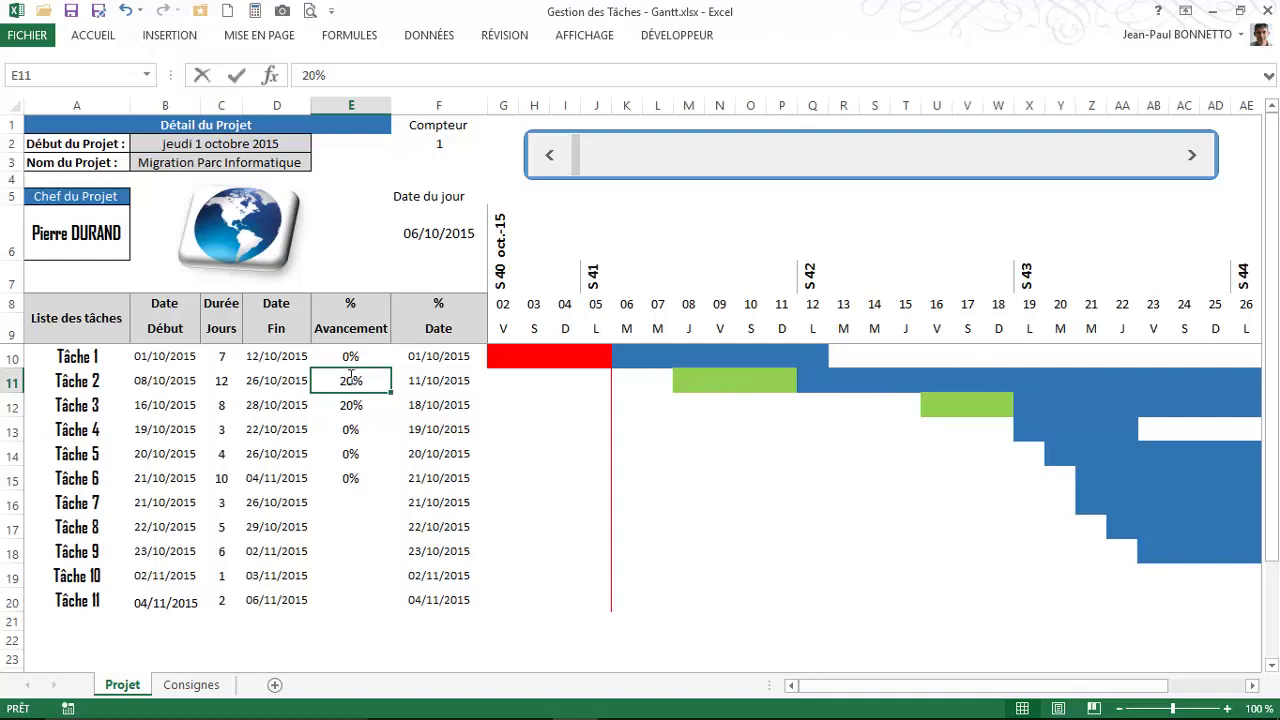
text(50)
key(Return)
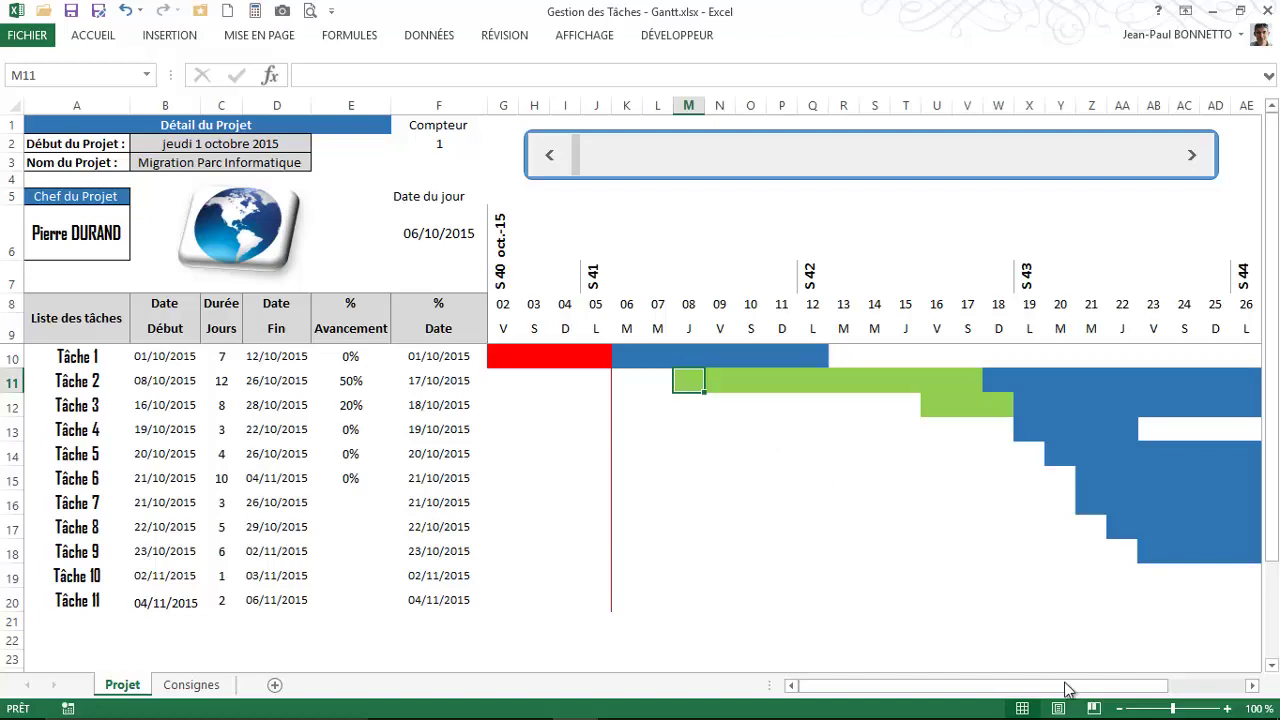
Select Tâche 2's bar from M11 to AE11 to see where its green progress ends.
drag(1068, 686, 1078, 686)
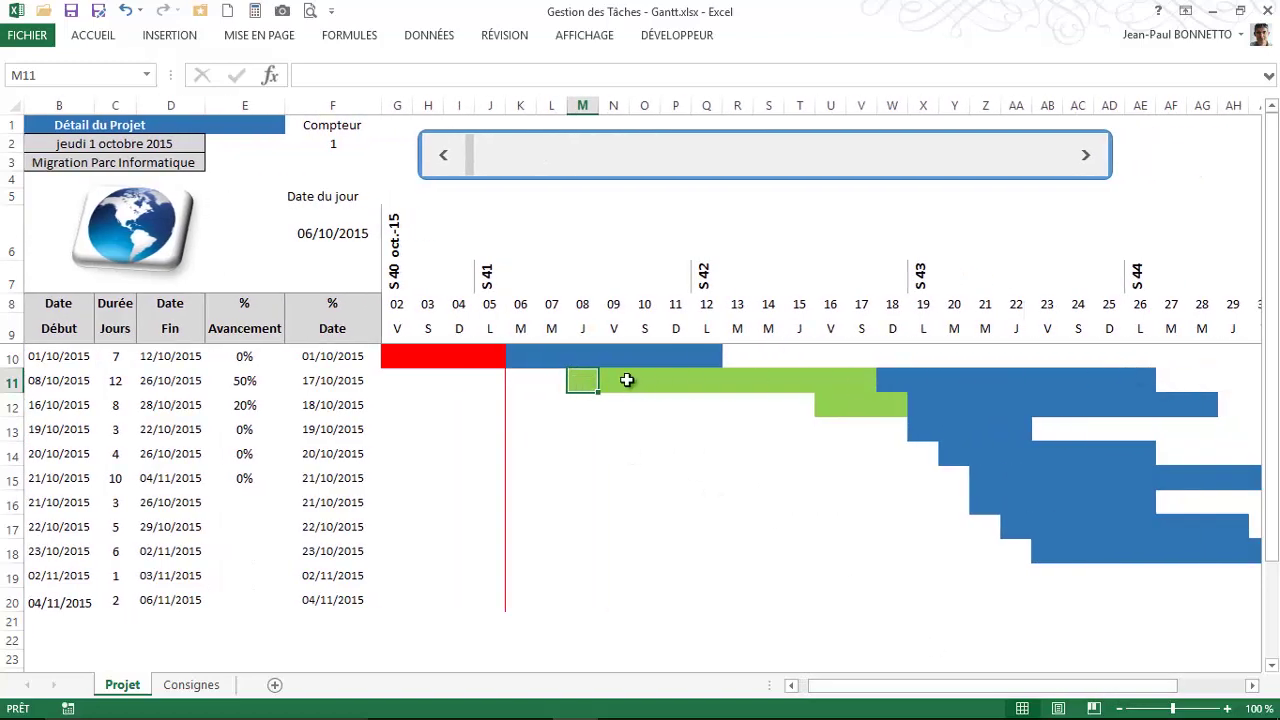
click(623, 380)
click(868, 380)
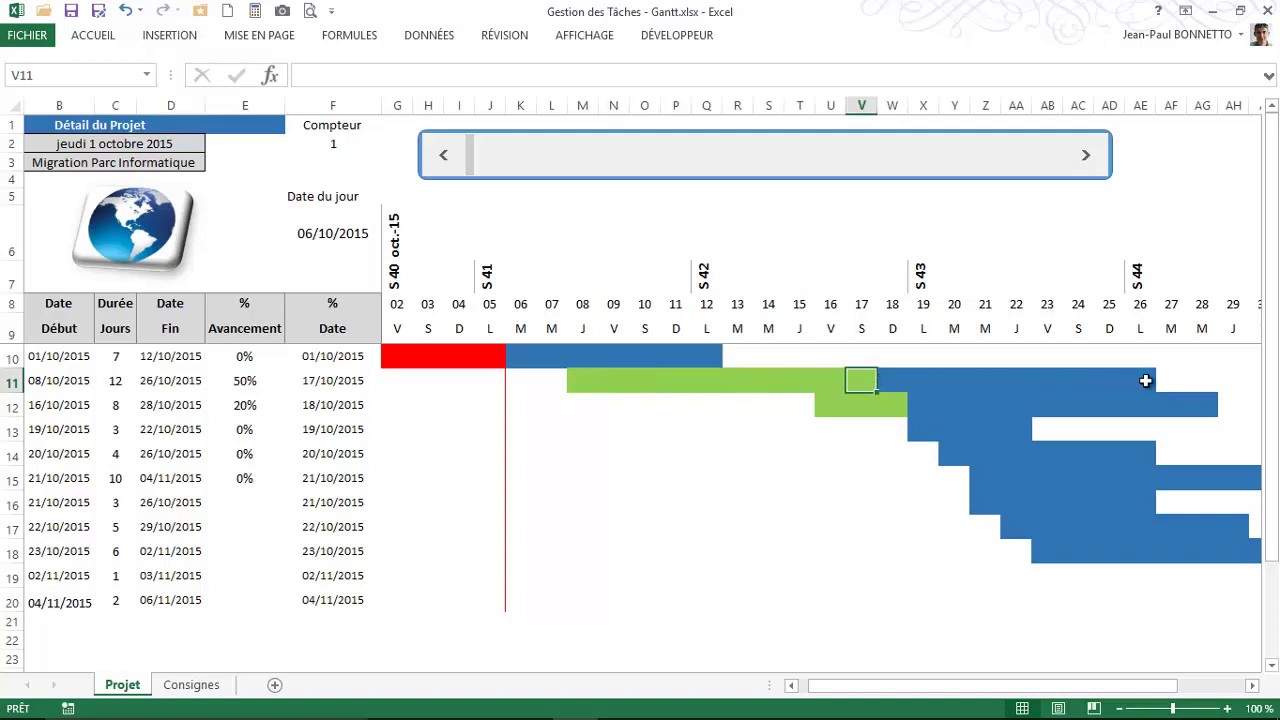
drag(1143, 380, 585, 384)
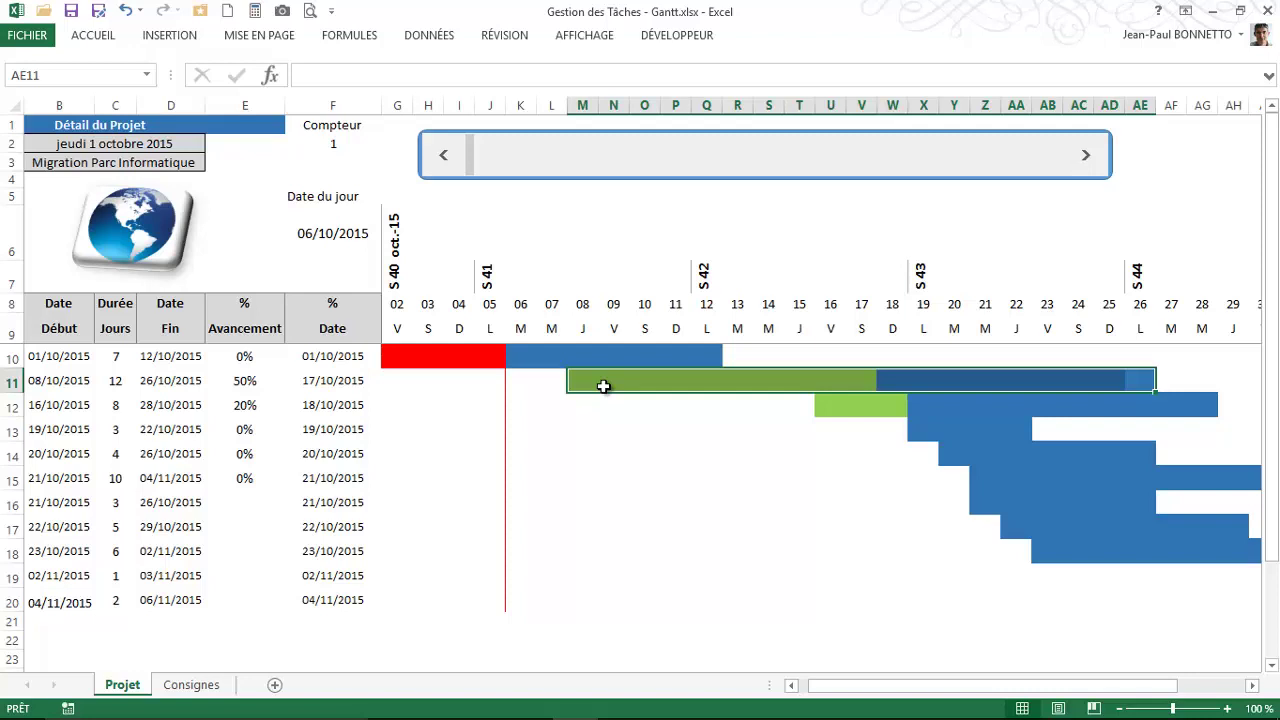
Undo Tâche 2's progress back to 10% and check its 12-day duration.
key(ctrl+z)
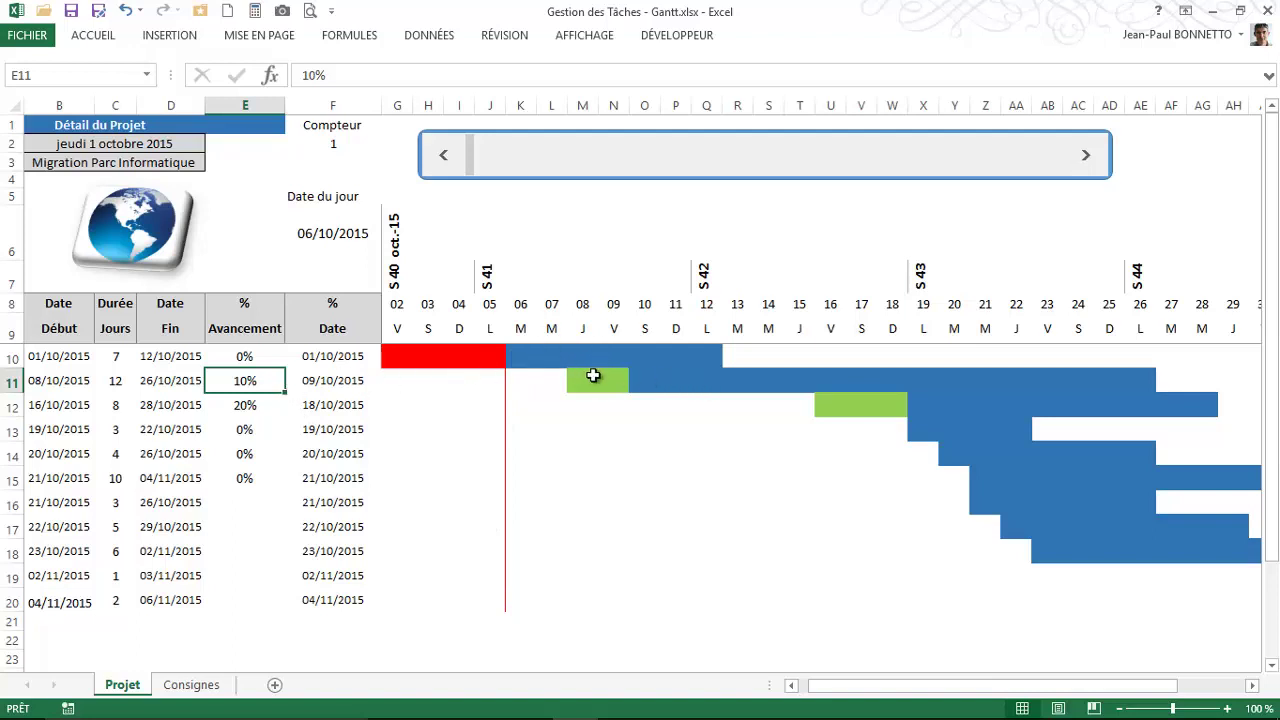
click(119, 382)
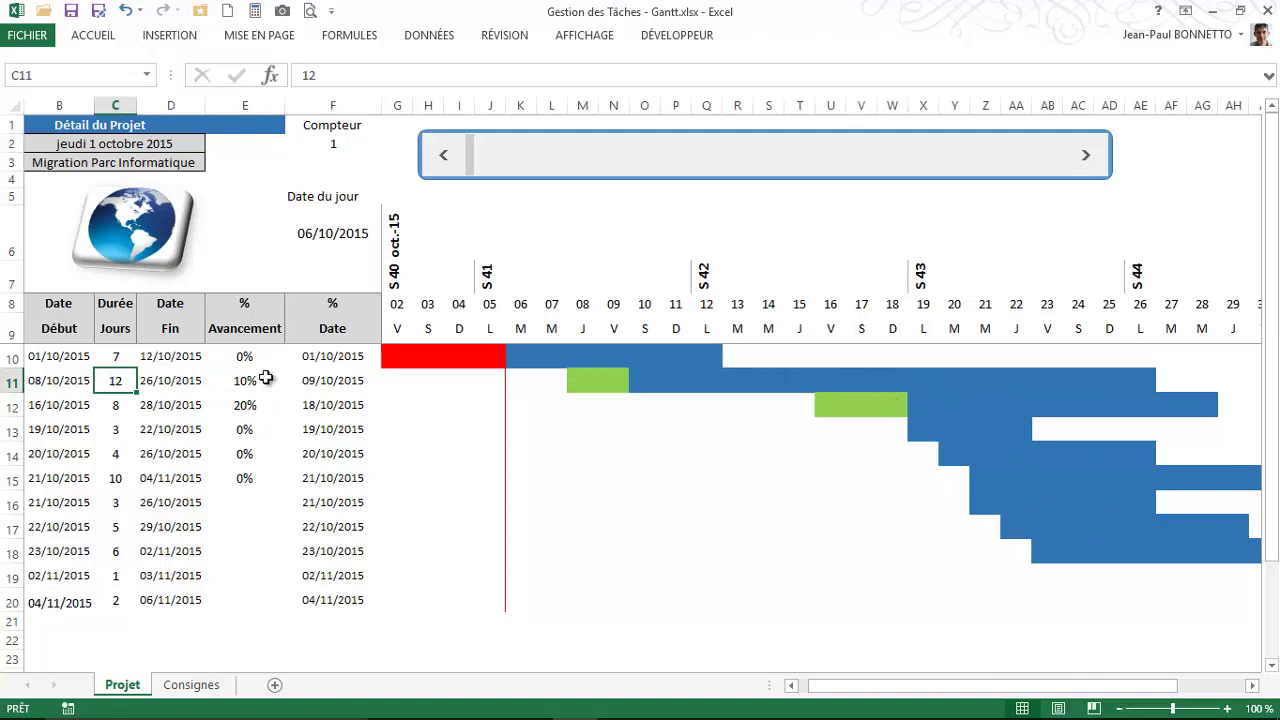
drag(930, 685, 920, 685)
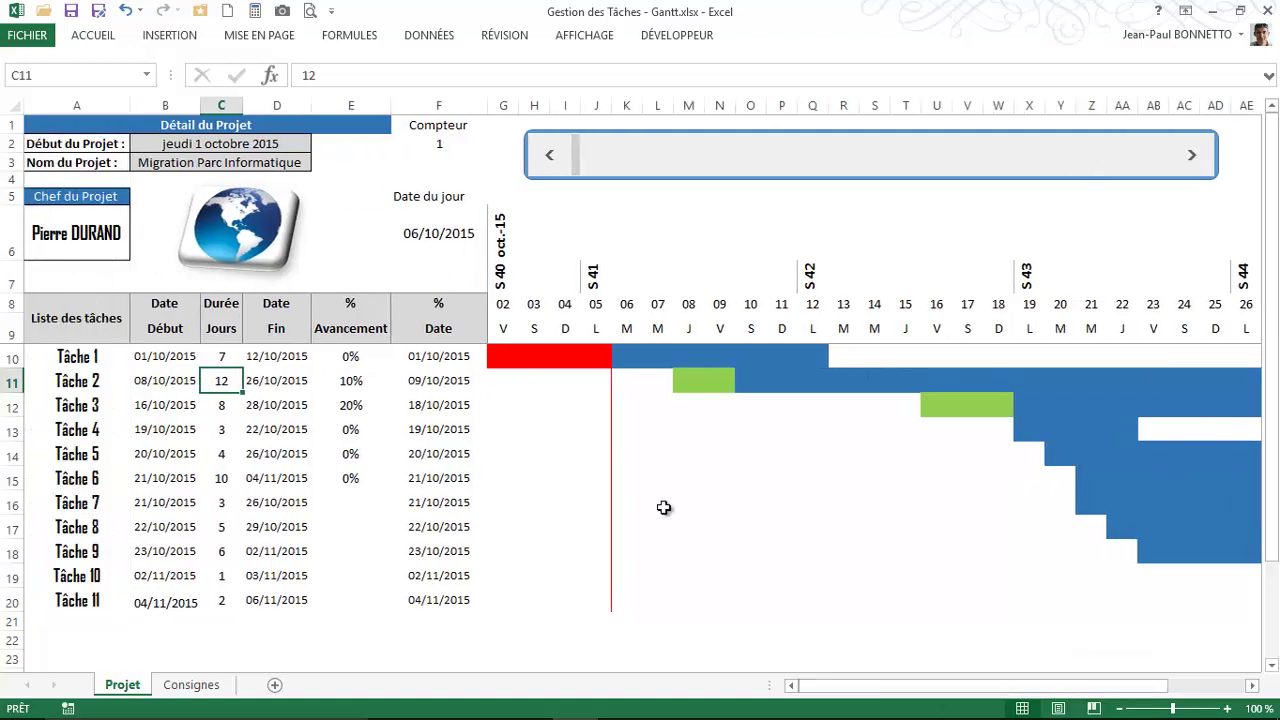
click(505, 356)
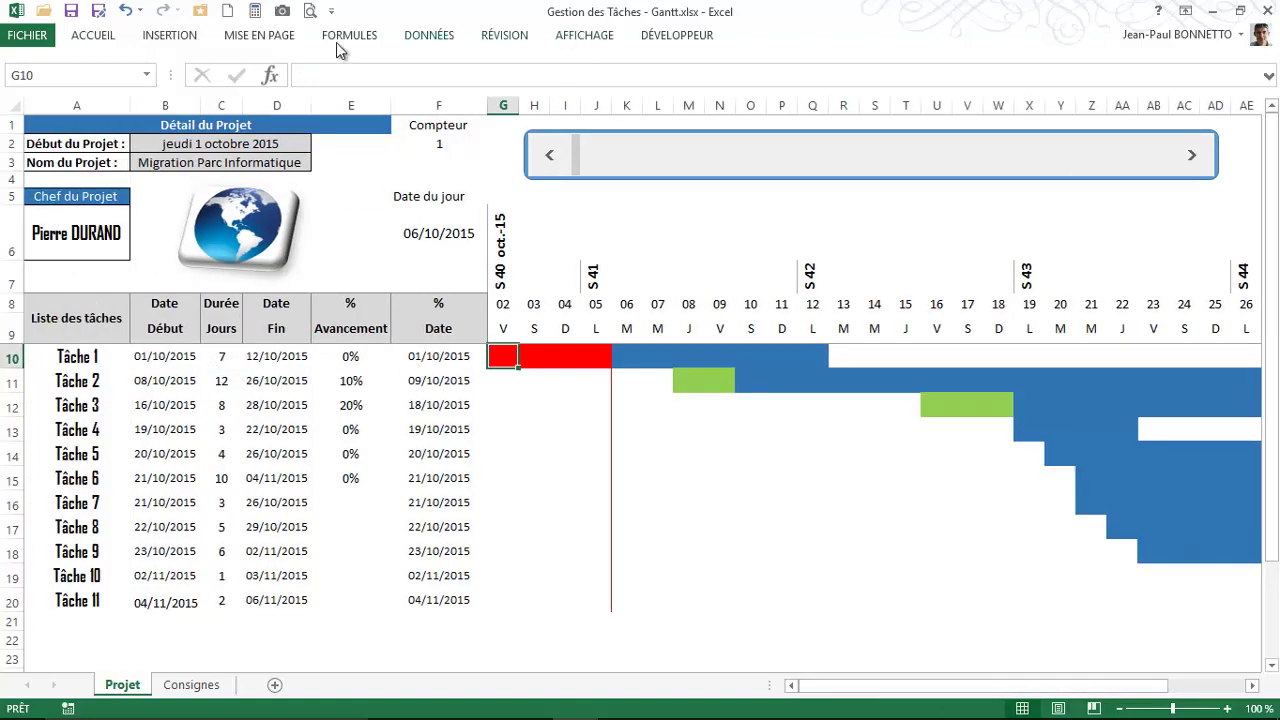
click(95, 36)
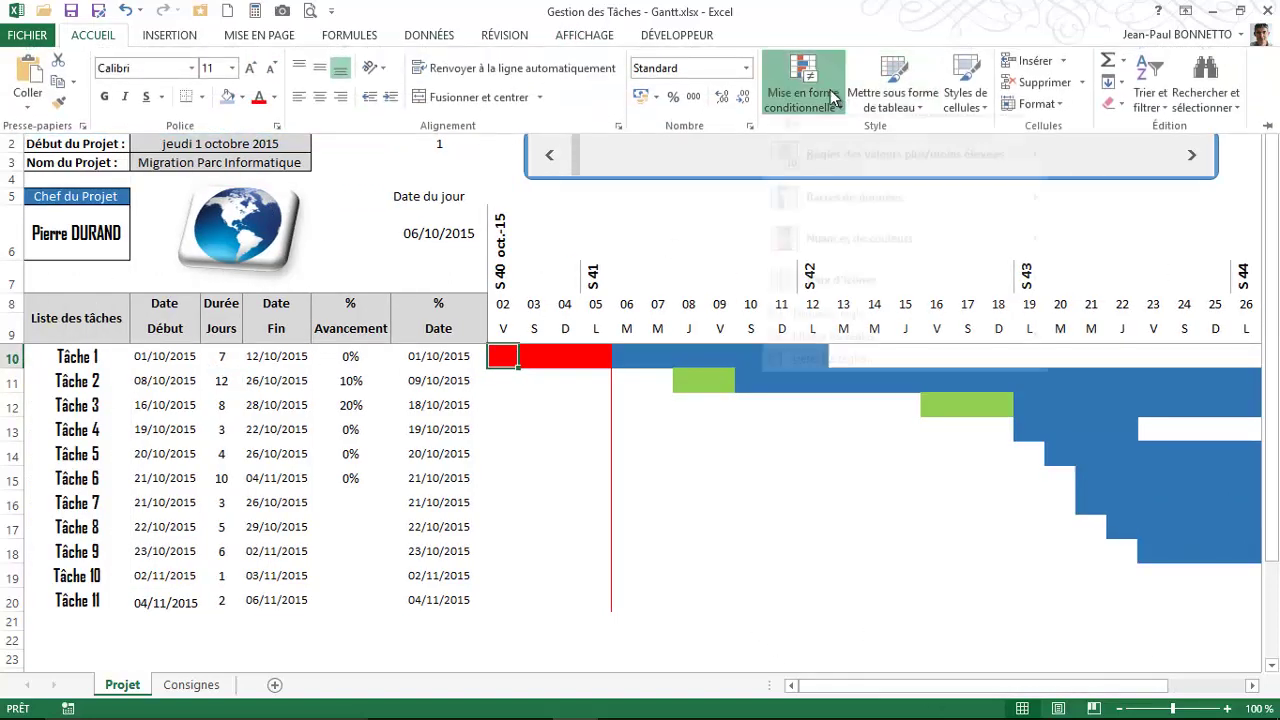
click(803, 90)
click(830, 382)
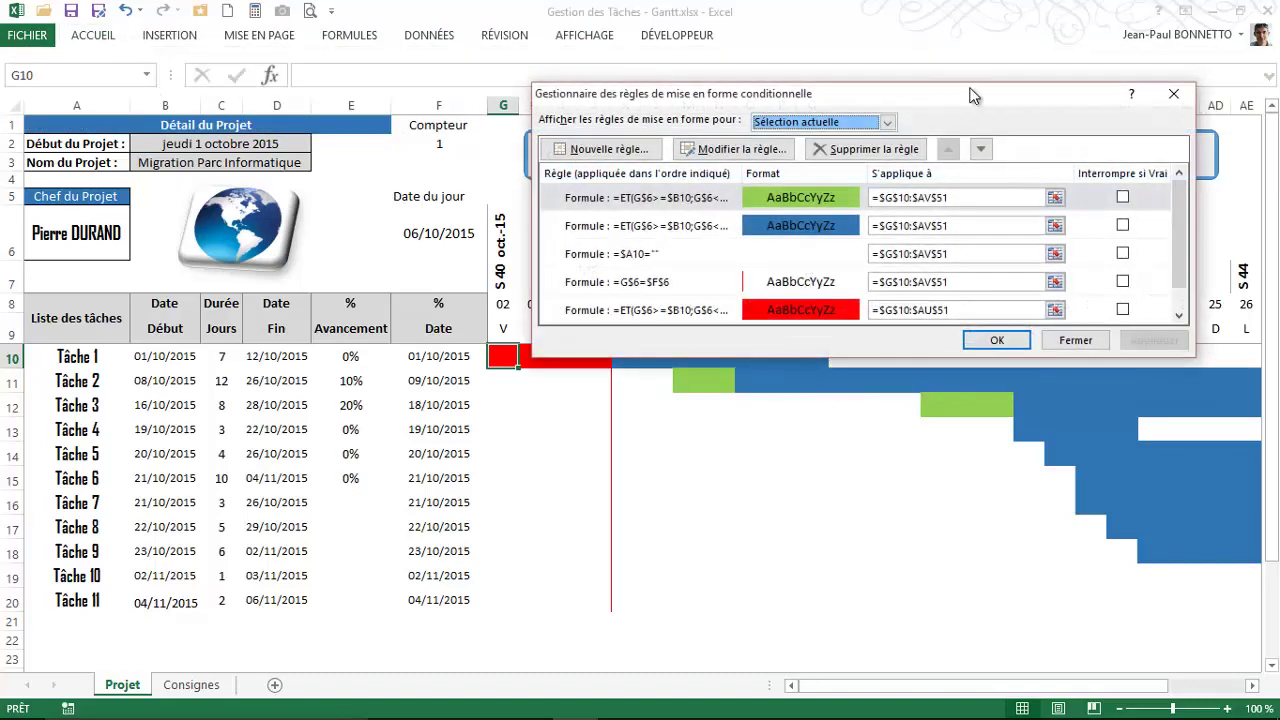
drag(970, 90, 978, 106)
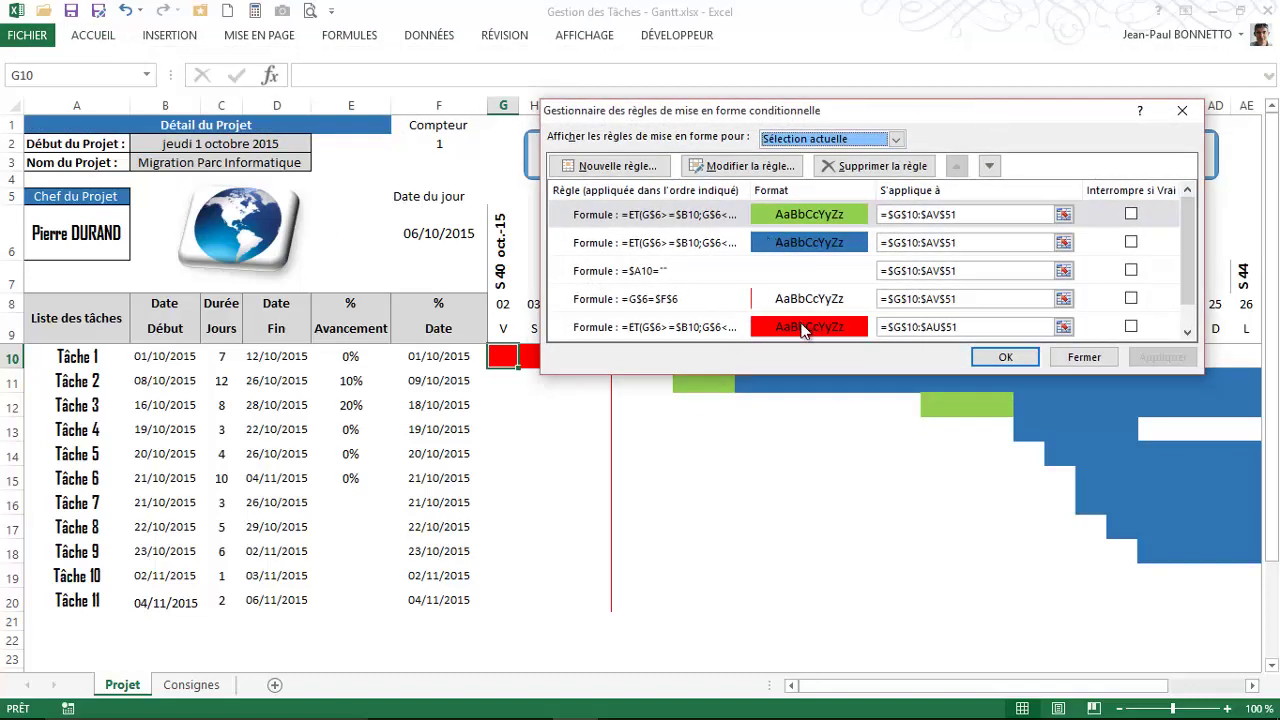
click(740, 166)
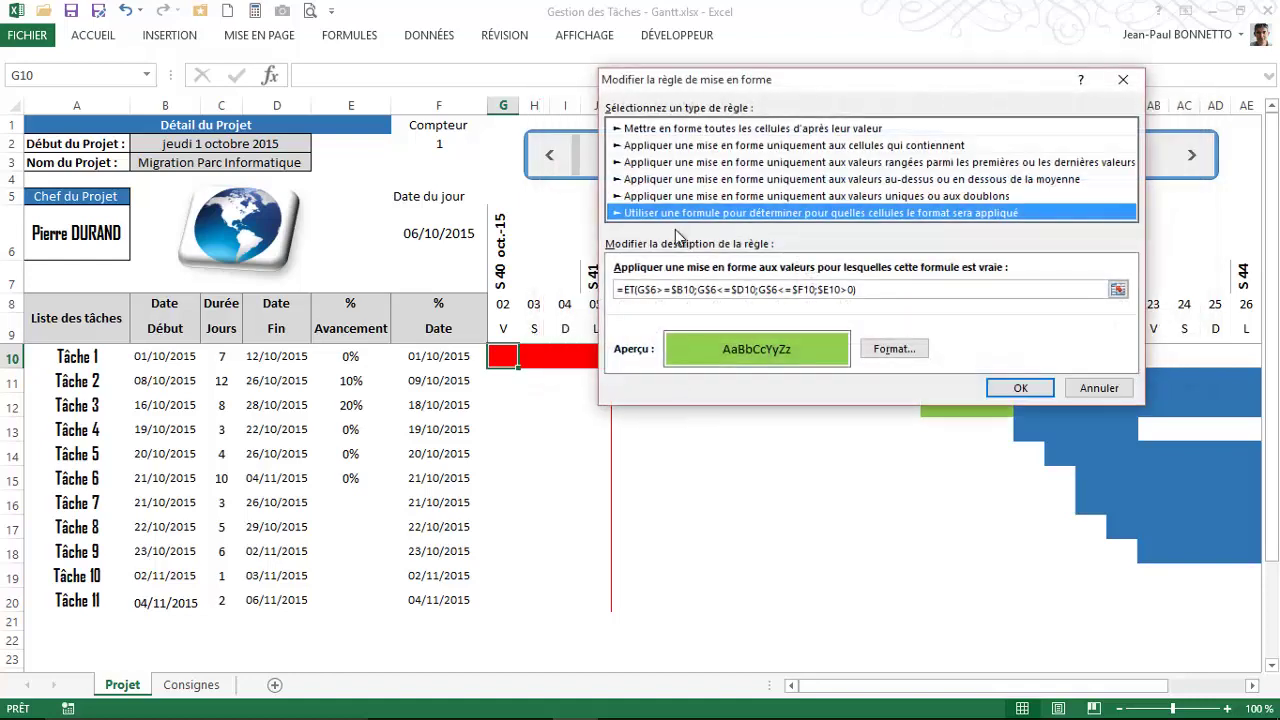
mouse_move(883, 82)
mouse_down()
mouse_move(918, 327)
mouse_move(913, 284)
mouse_up()
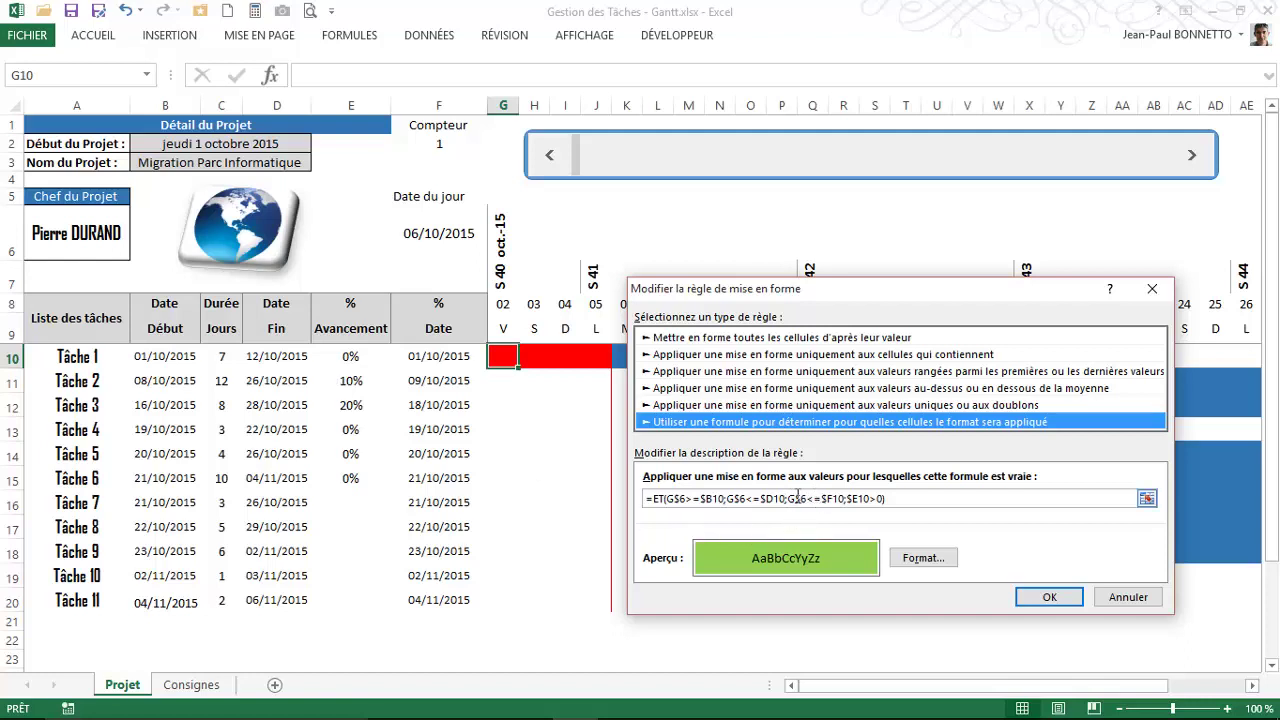
mouse_move(929, 283)
mouse_down()
mouse_move(958, 316)
mouse_move(965, 287)
mouse_up()
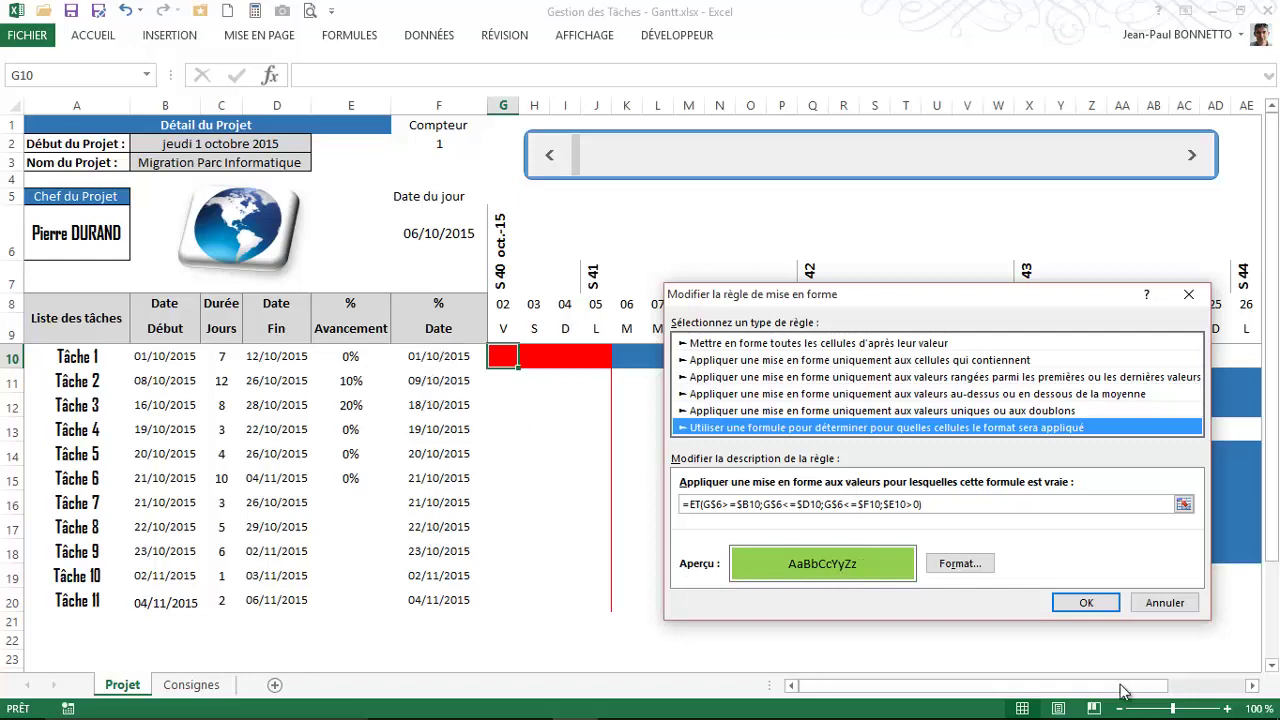
click(1164, 602)
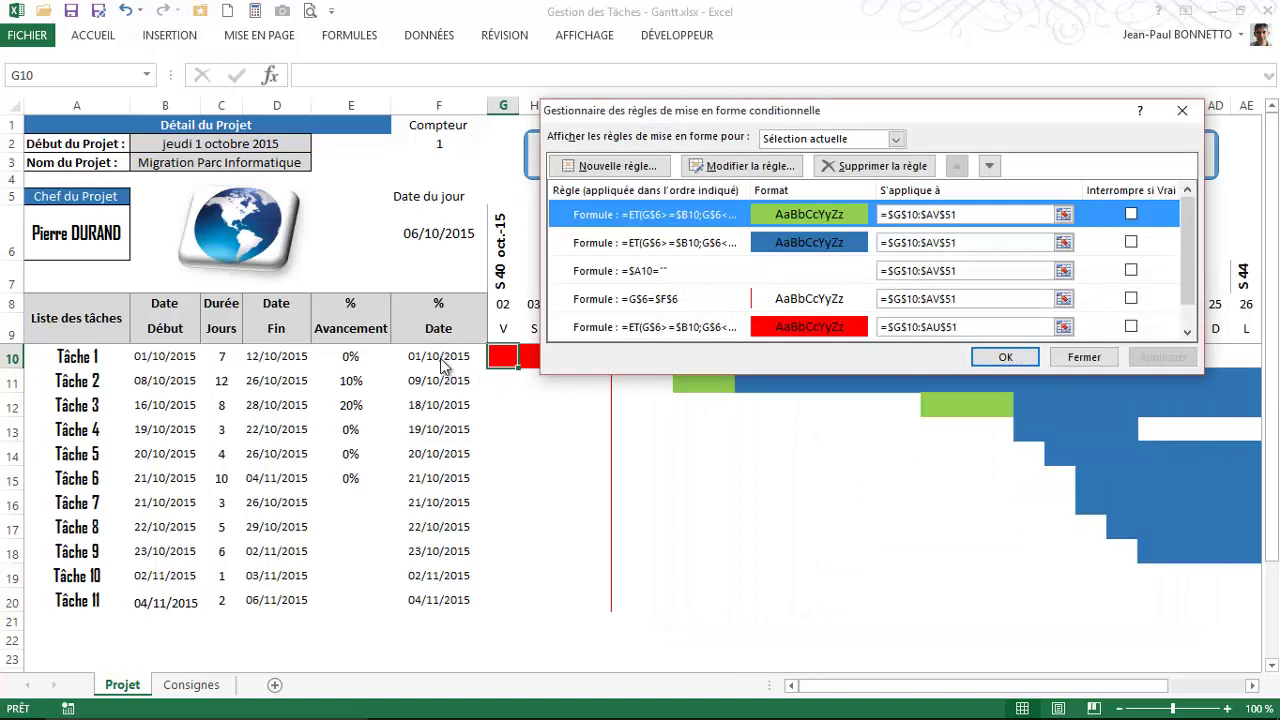
click(1005, 357)
Inspect column F's progress dates and F10's formula =B10+E10*(D10-B10).
click(437, 358)
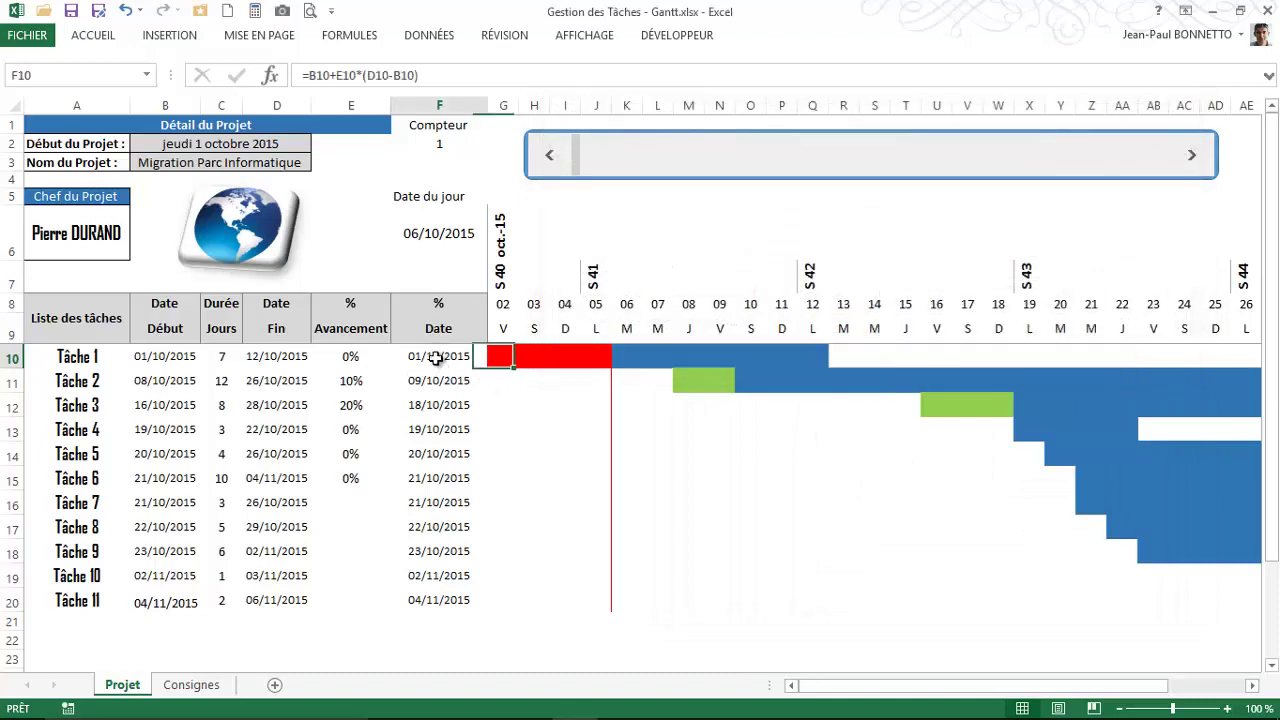
click(438, 380)
click(438, 430)
click(430, 350)
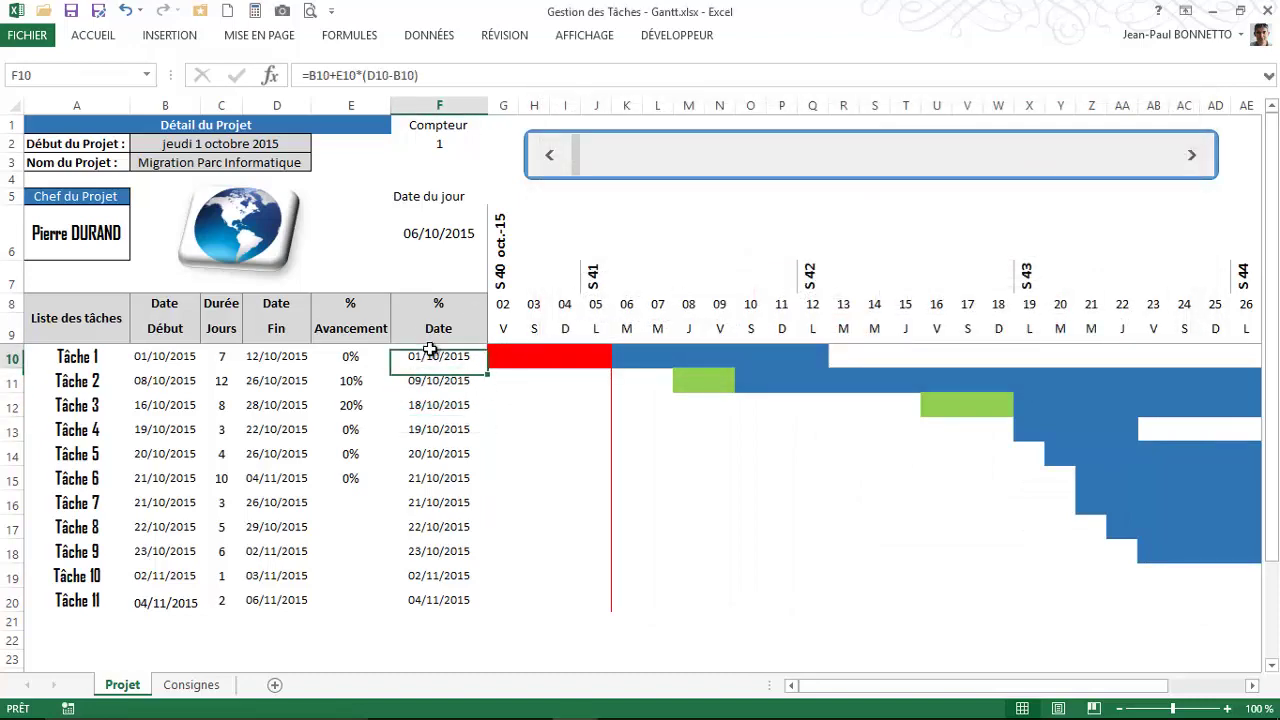
click(438, 308)
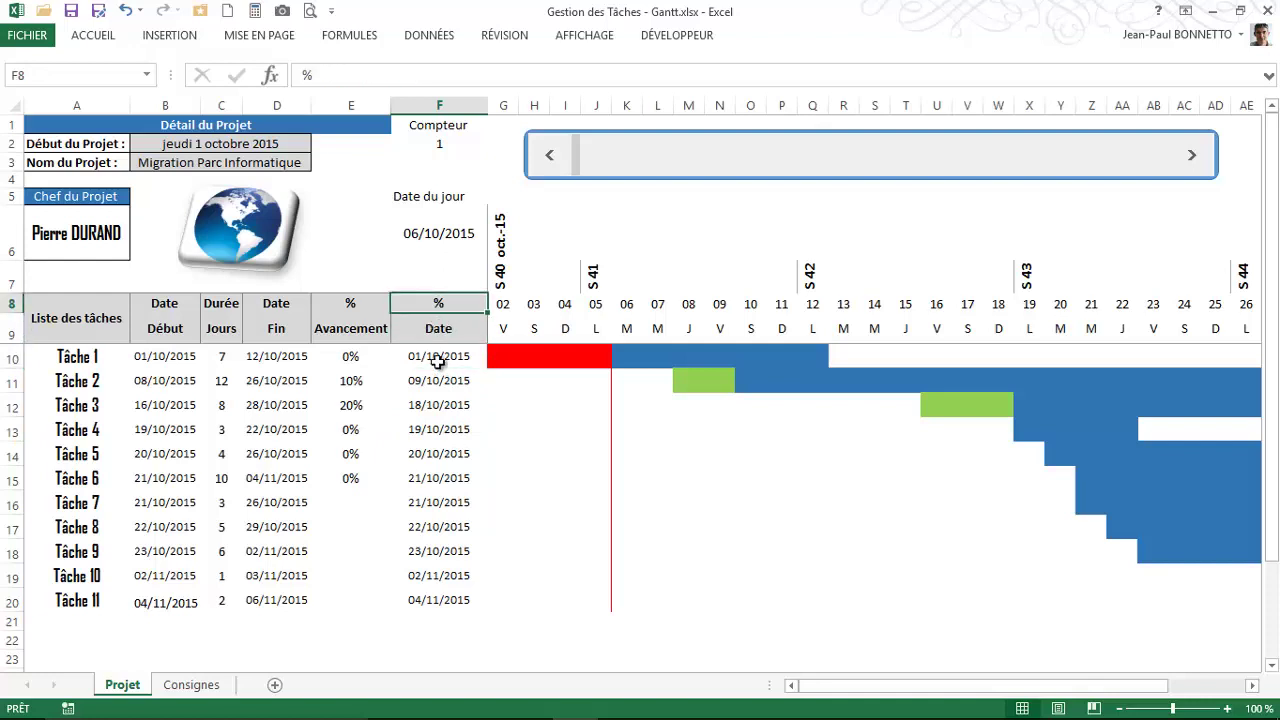
click(438, 360)
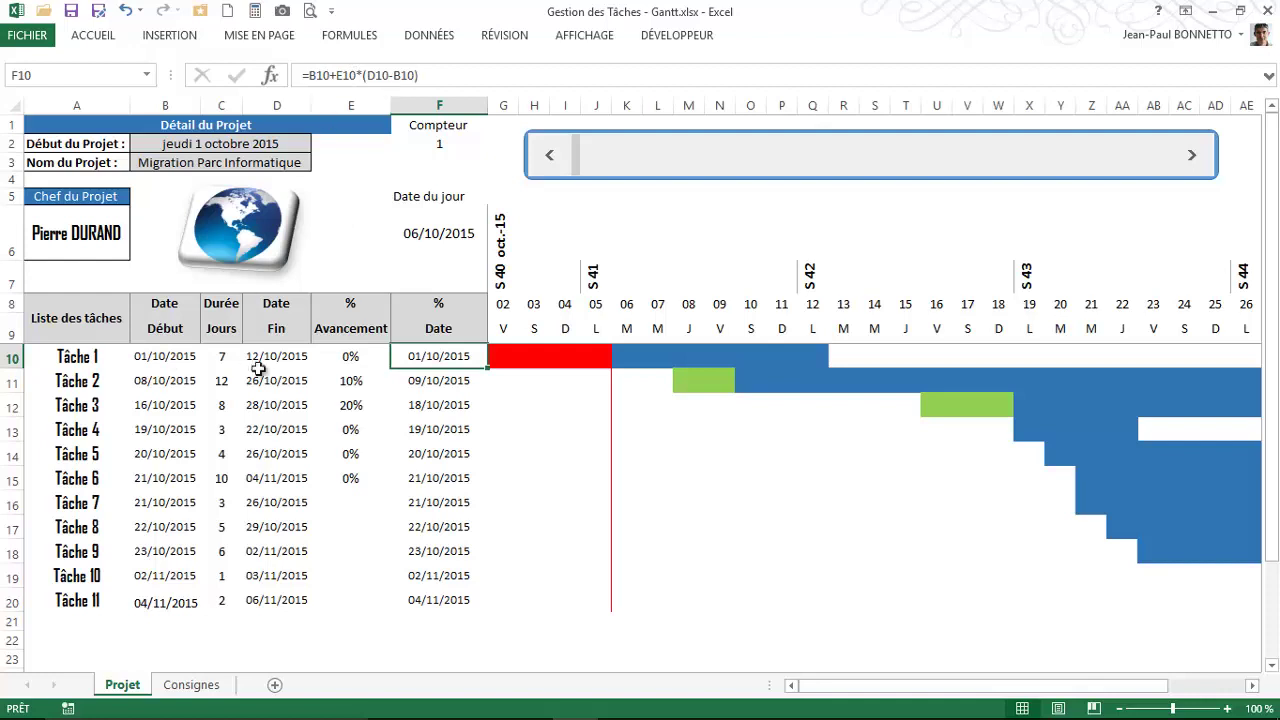
click(352, 360)
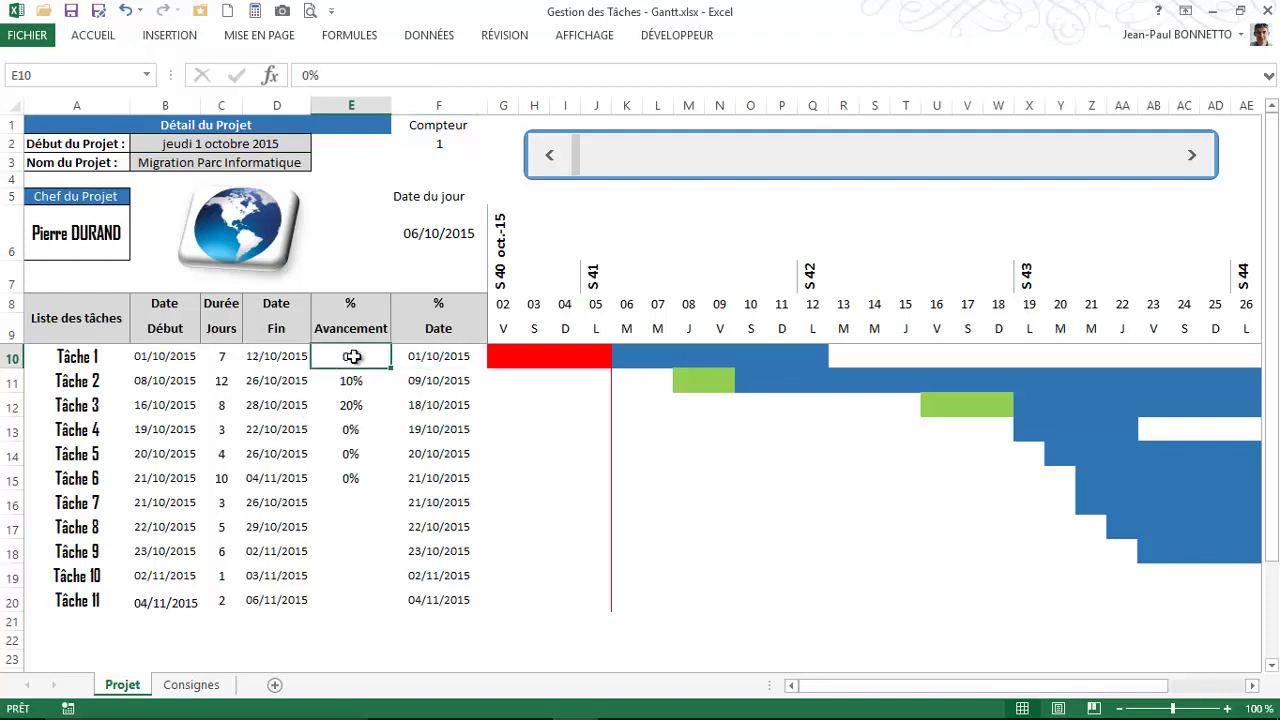
click(441, 357)
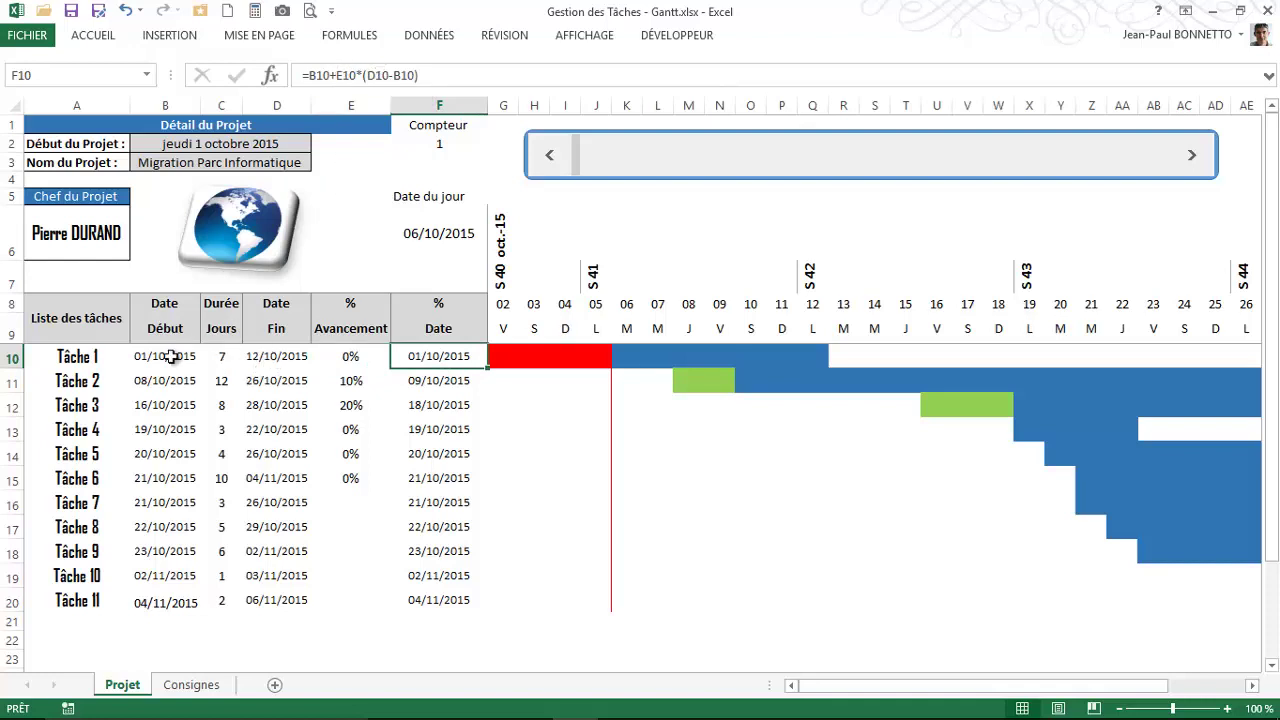
Set Tâche 1's progress to 10%, then 20%, checking its progress date each time.
click(351, 357)
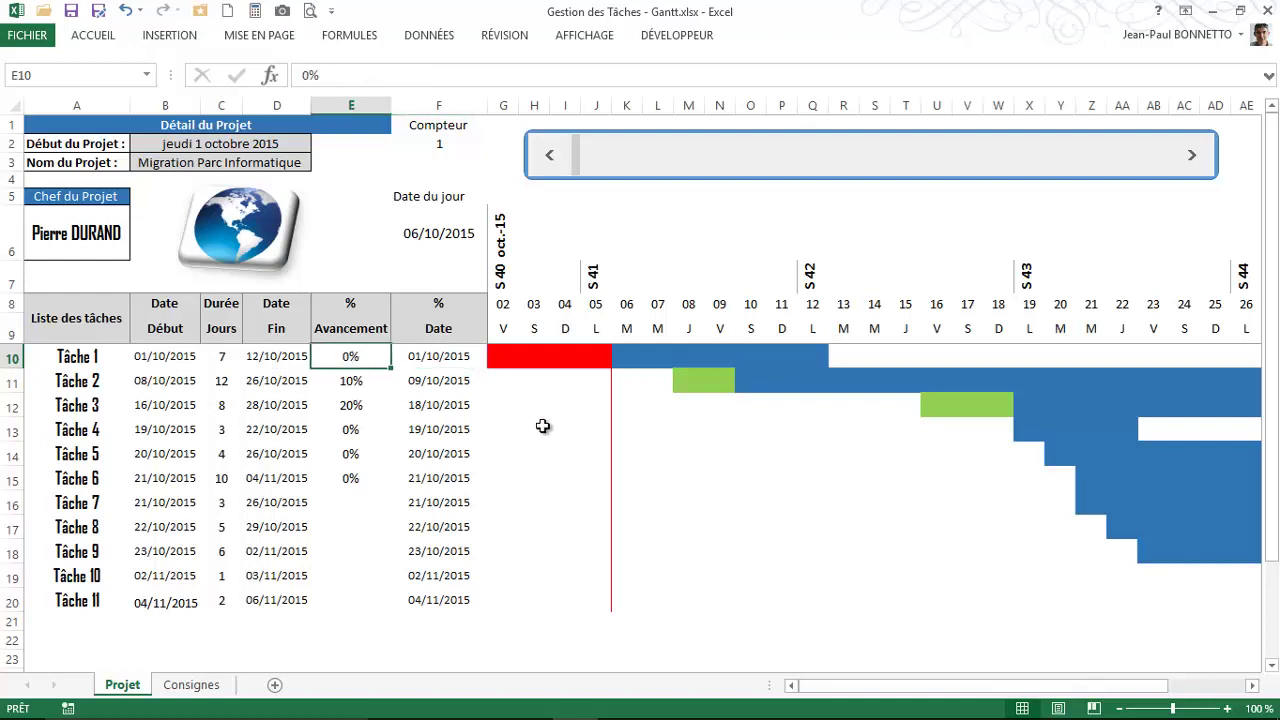
text(10)
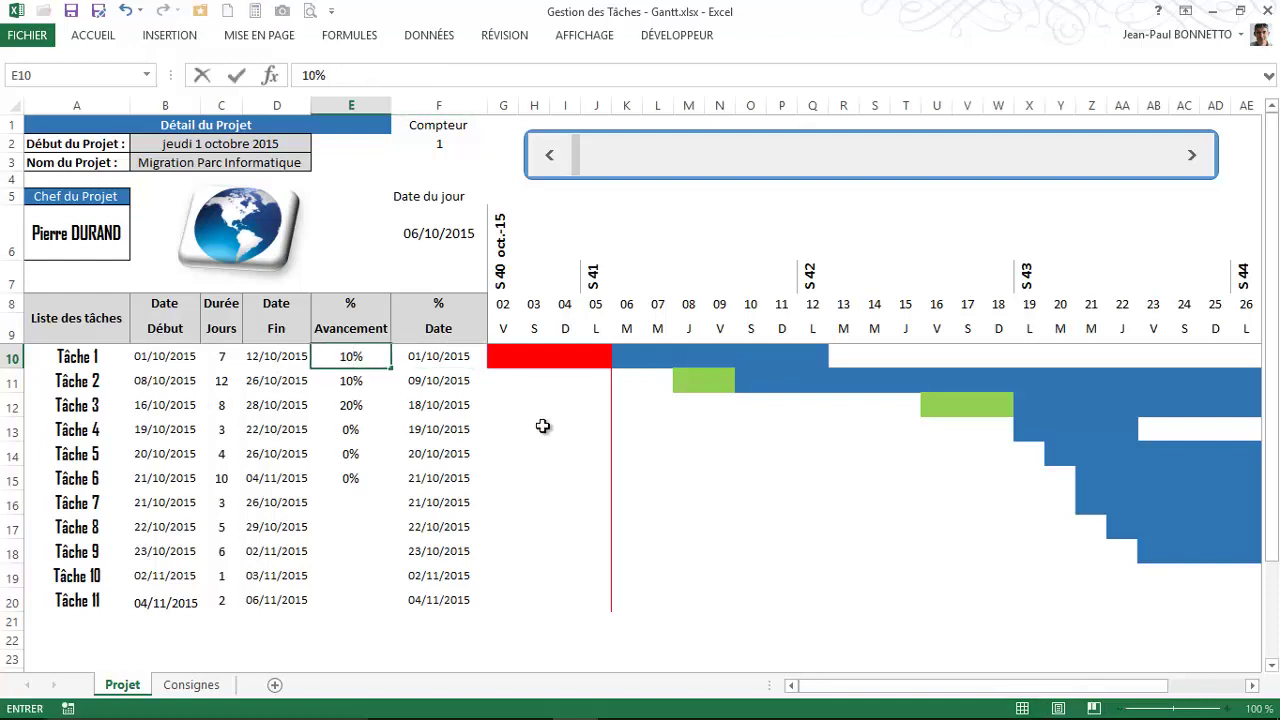
key(Return)
click(428, 362)
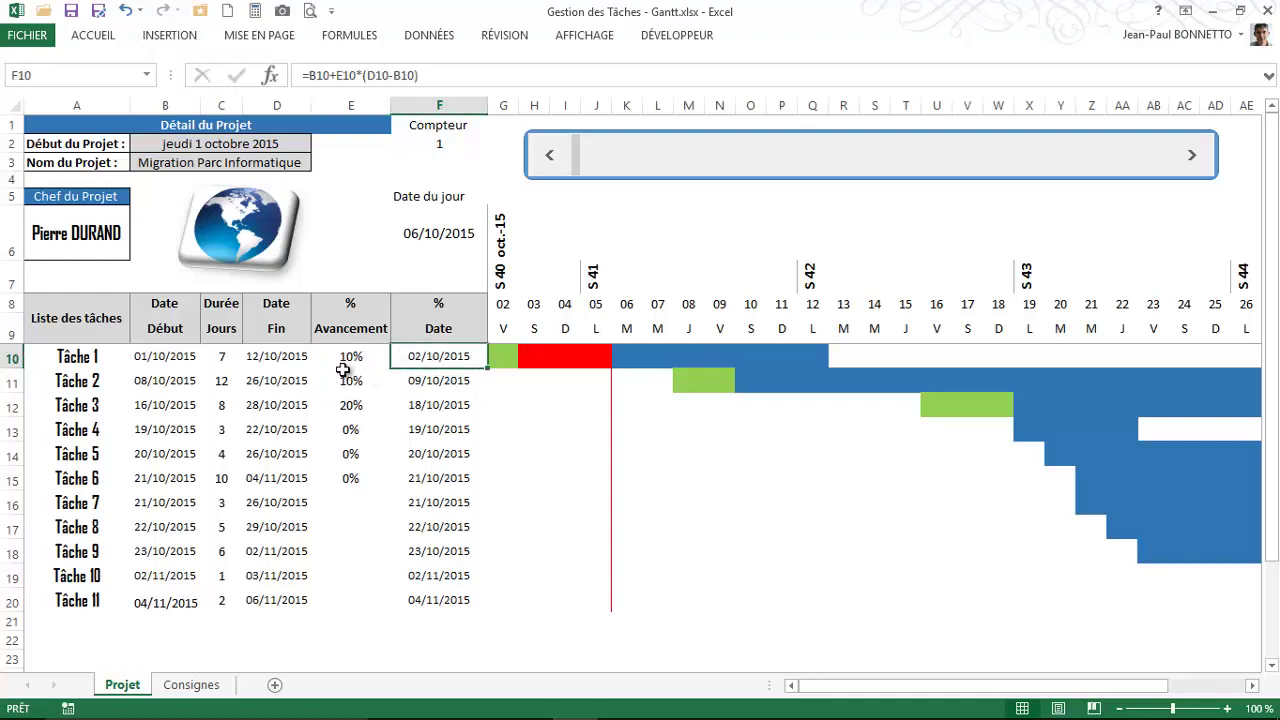
click(354, 357)
text(20)
key(Return)
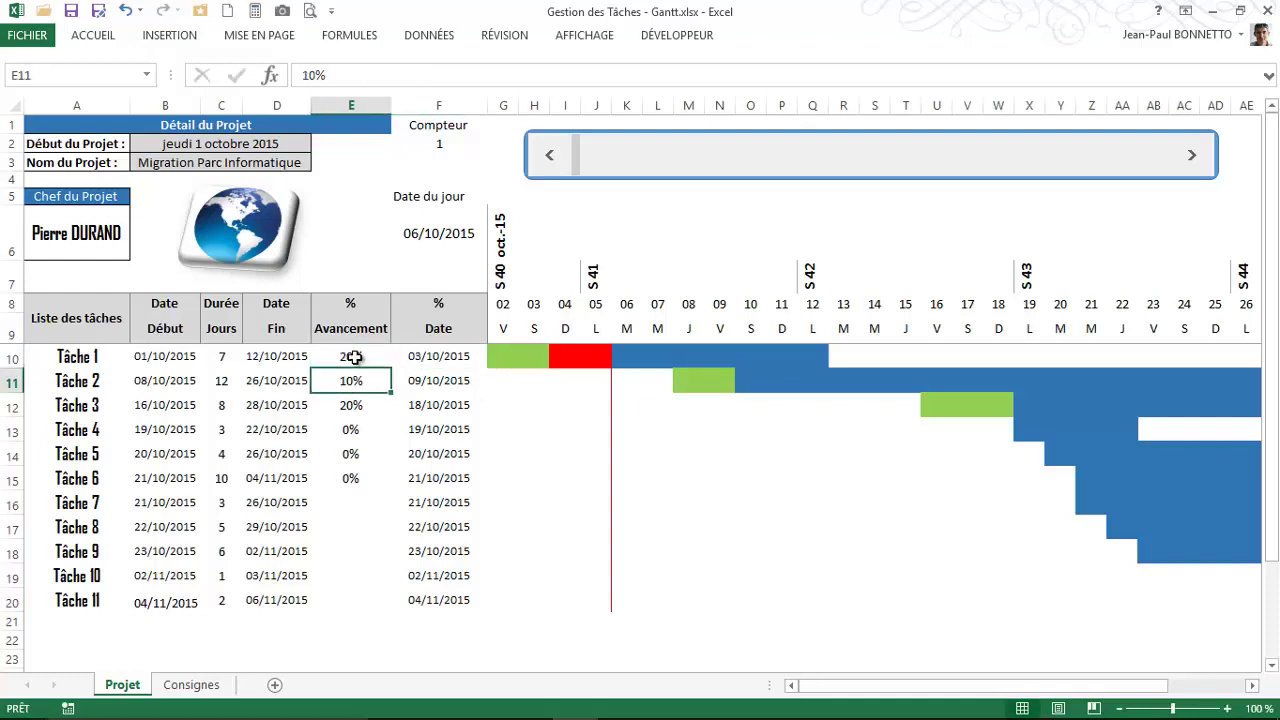
click(425, 357)
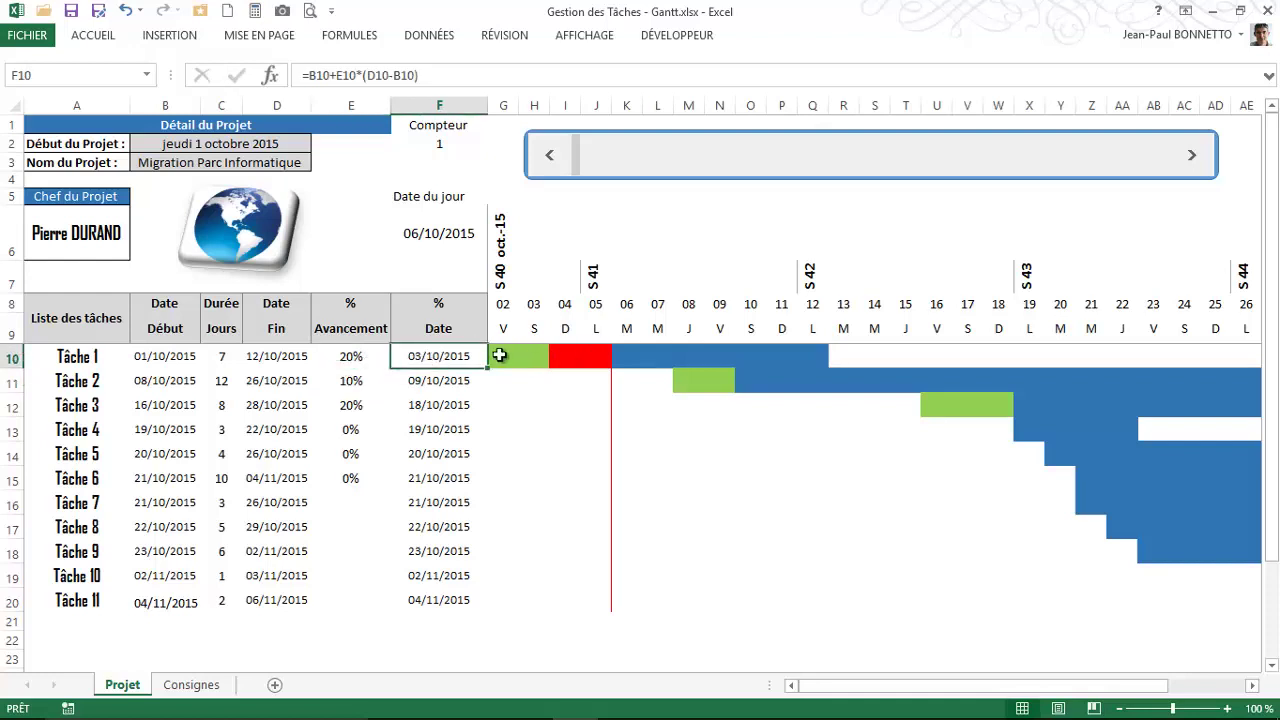
click(356, 356)
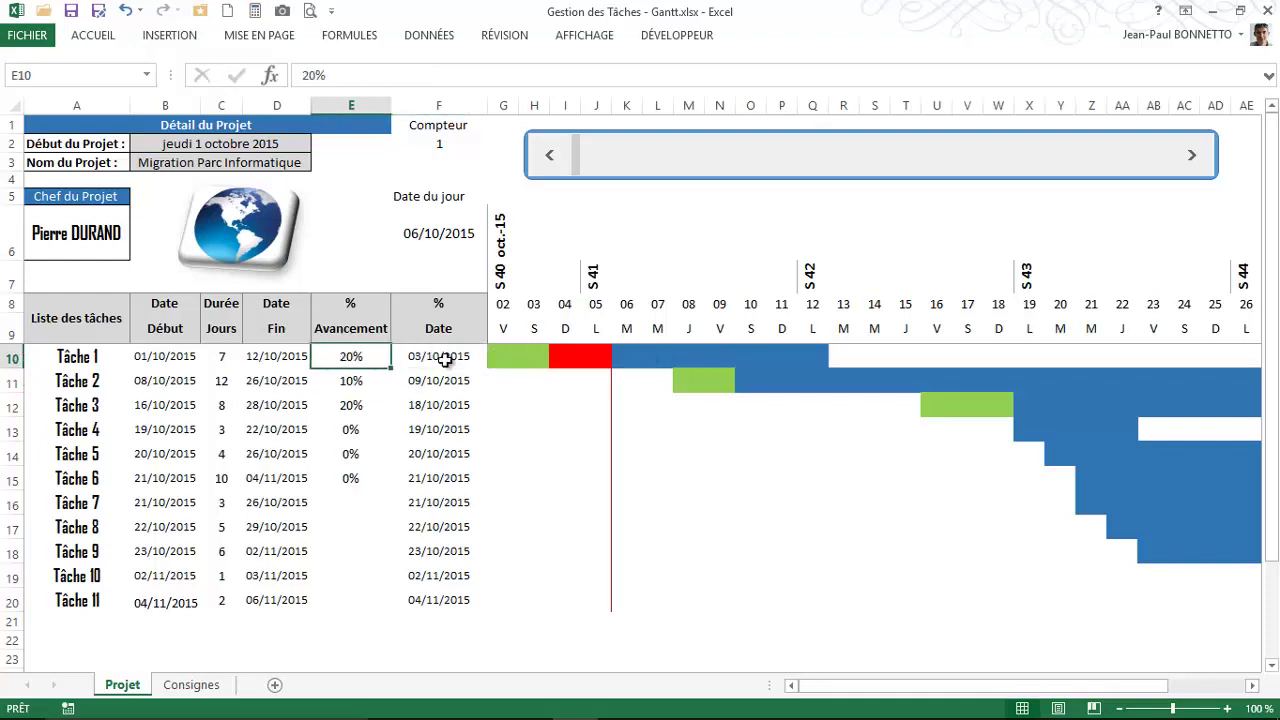
key(Return)
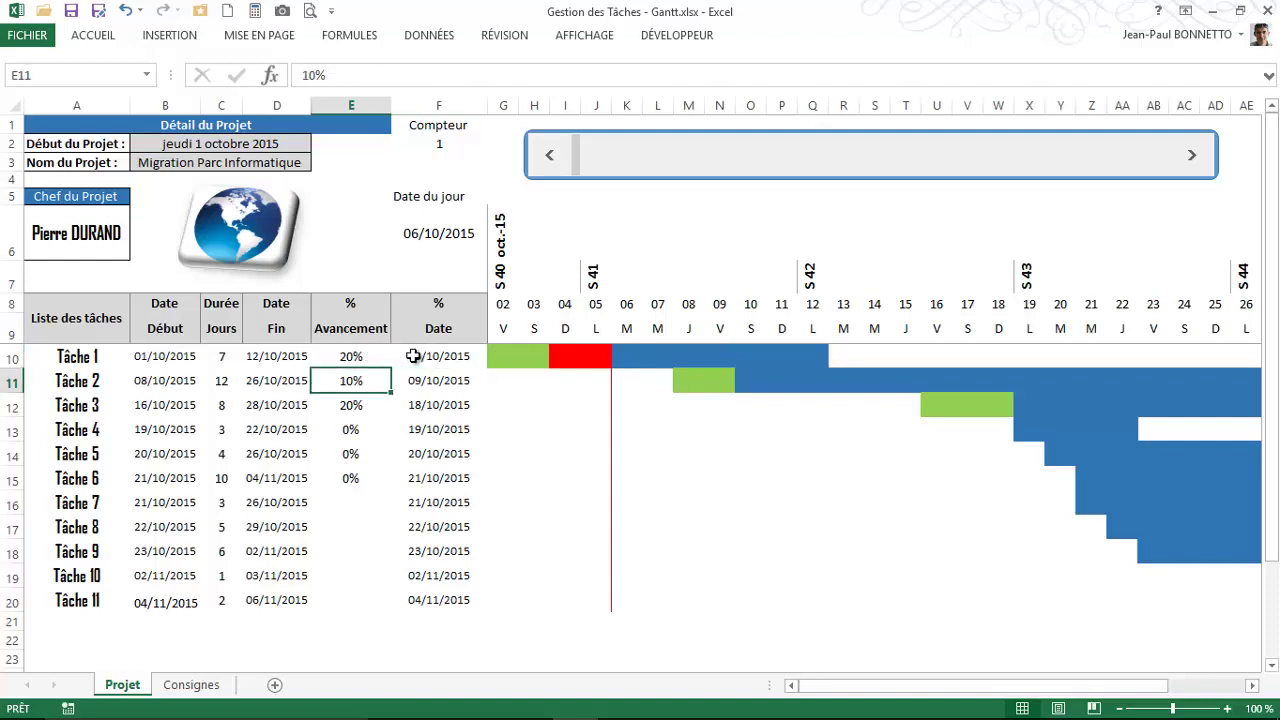
click(350, 357)
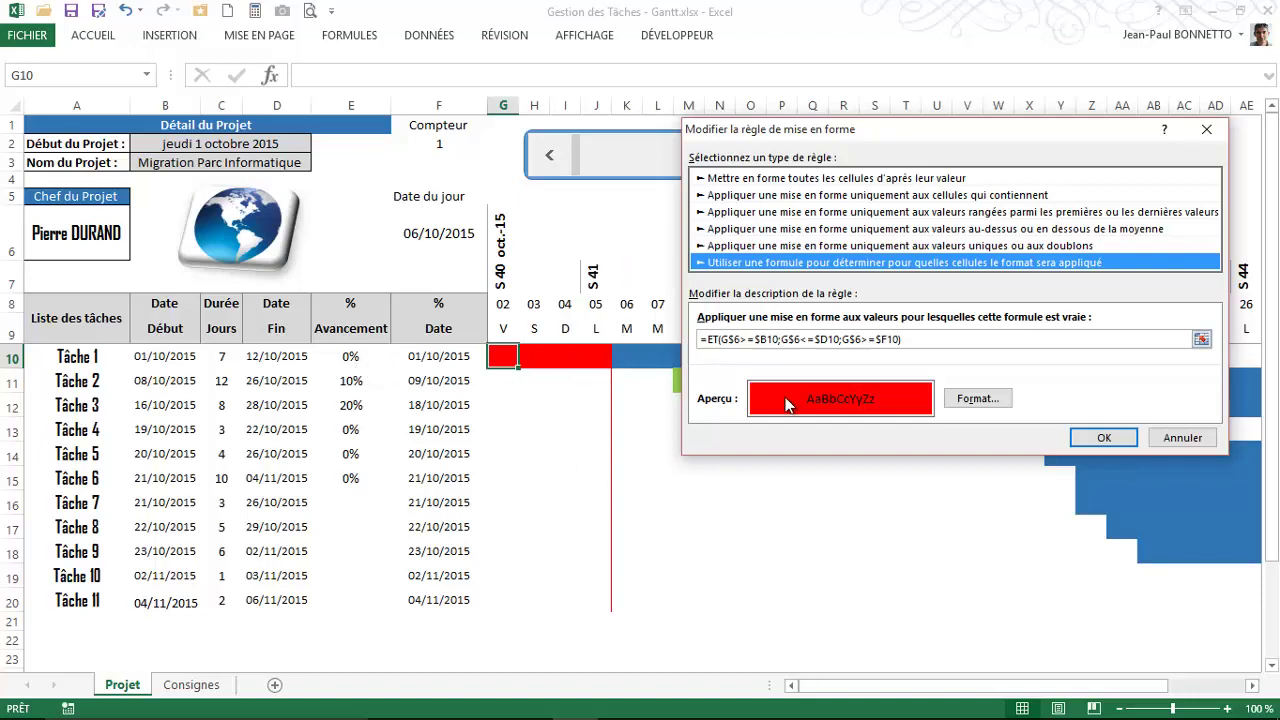
Confirm the red bar rule, then check and confirm the blue rule's G$6>=AUJOURDHUI() formula.
click(1170, 441)
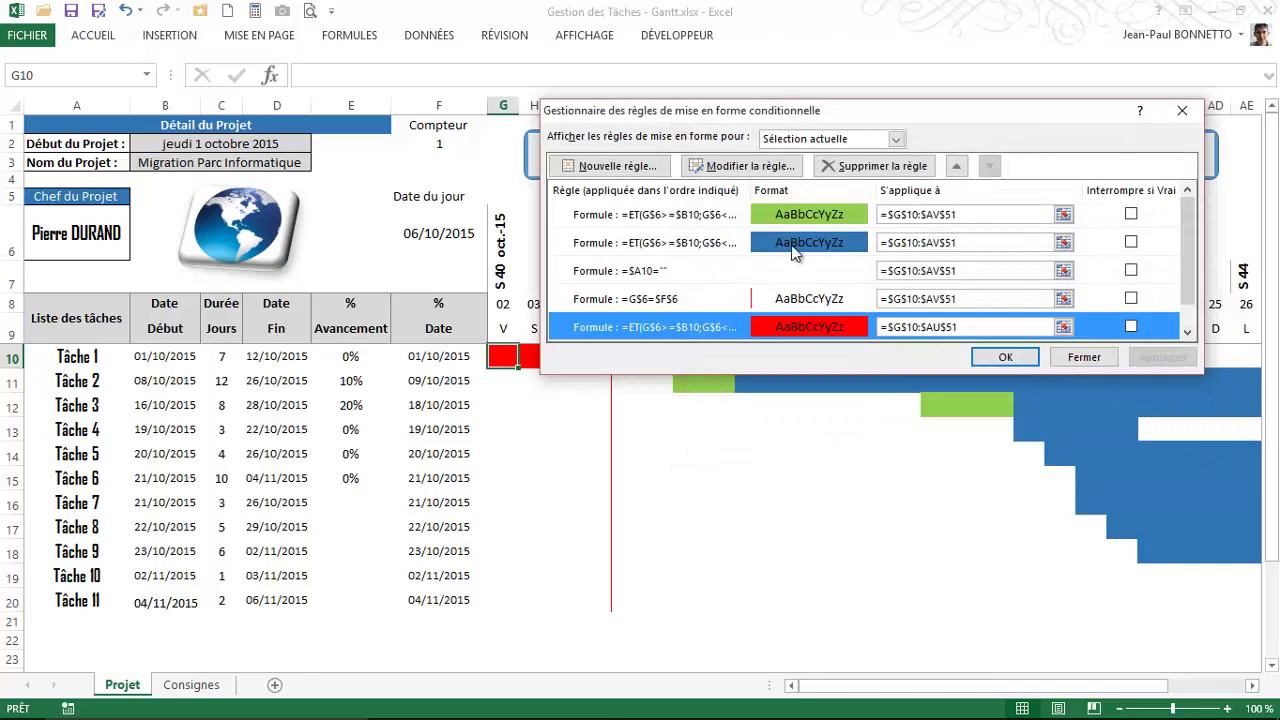
click(805, 242)
click(742, 166)
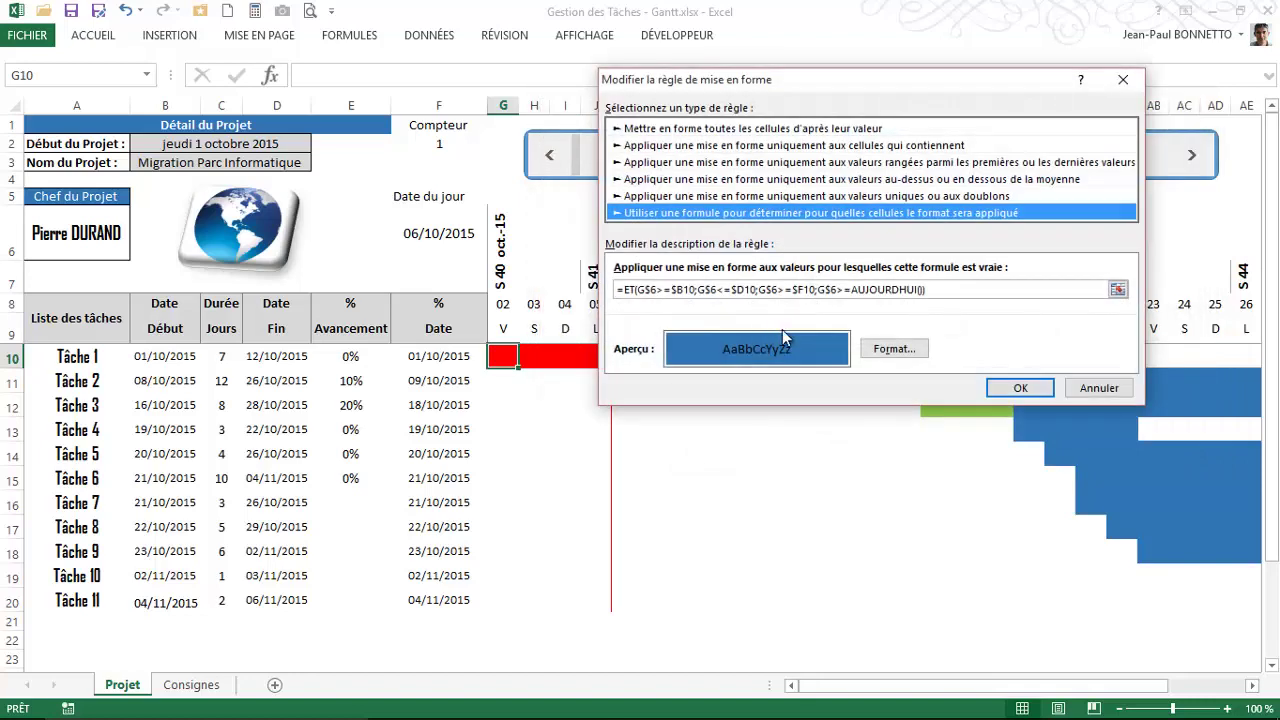
drag(885, 78, 932, 154)
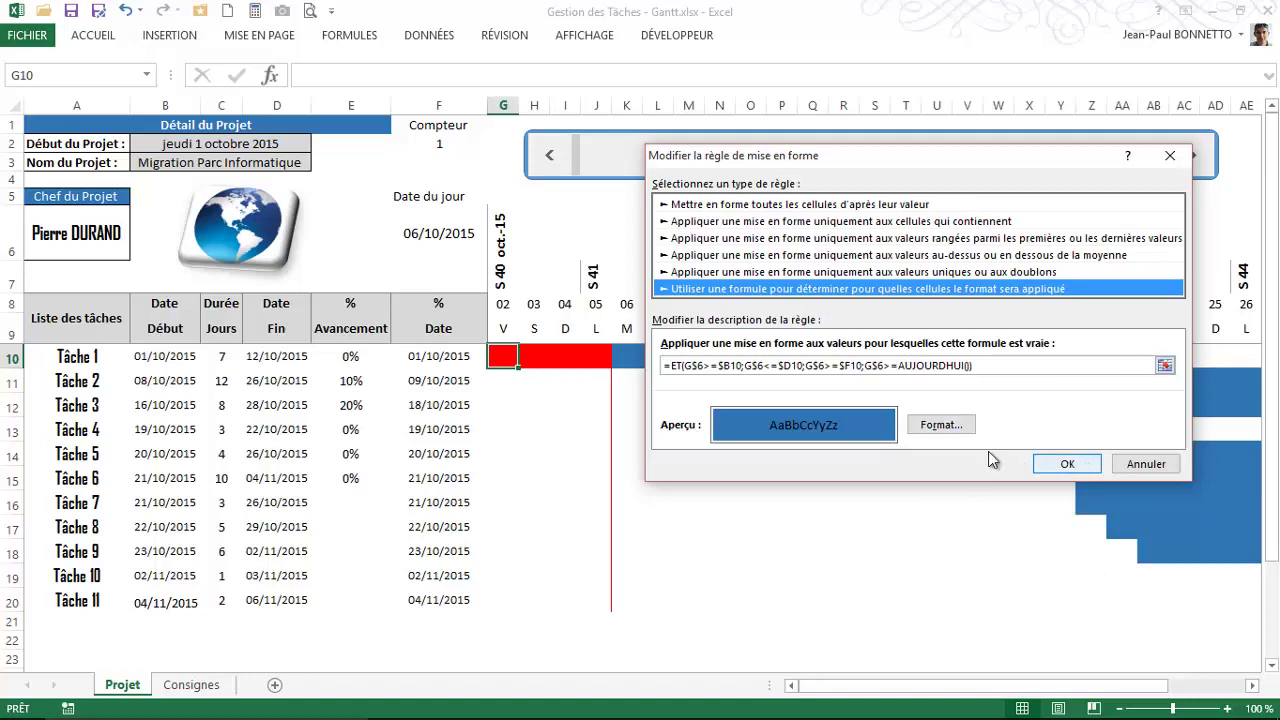
click(1064, 464)
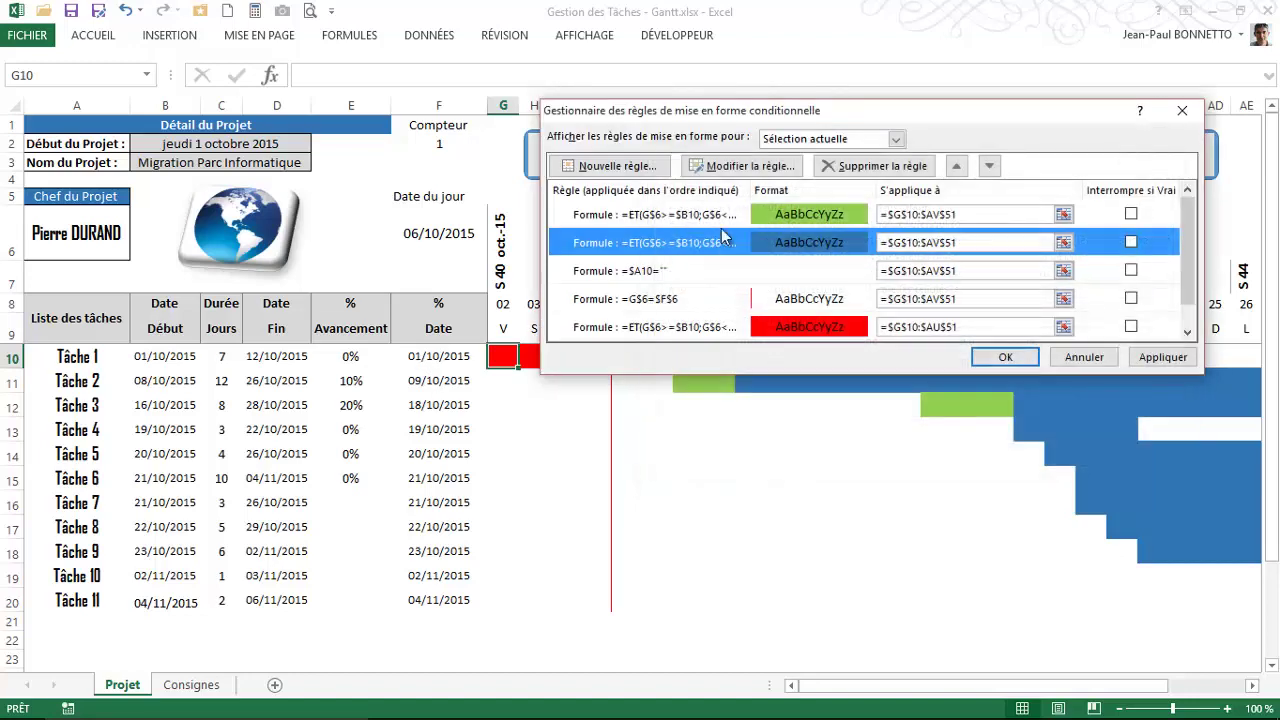
Re-confirm the green progress rule's $E10>0 formula and close the rules manager.
click(791, 214)
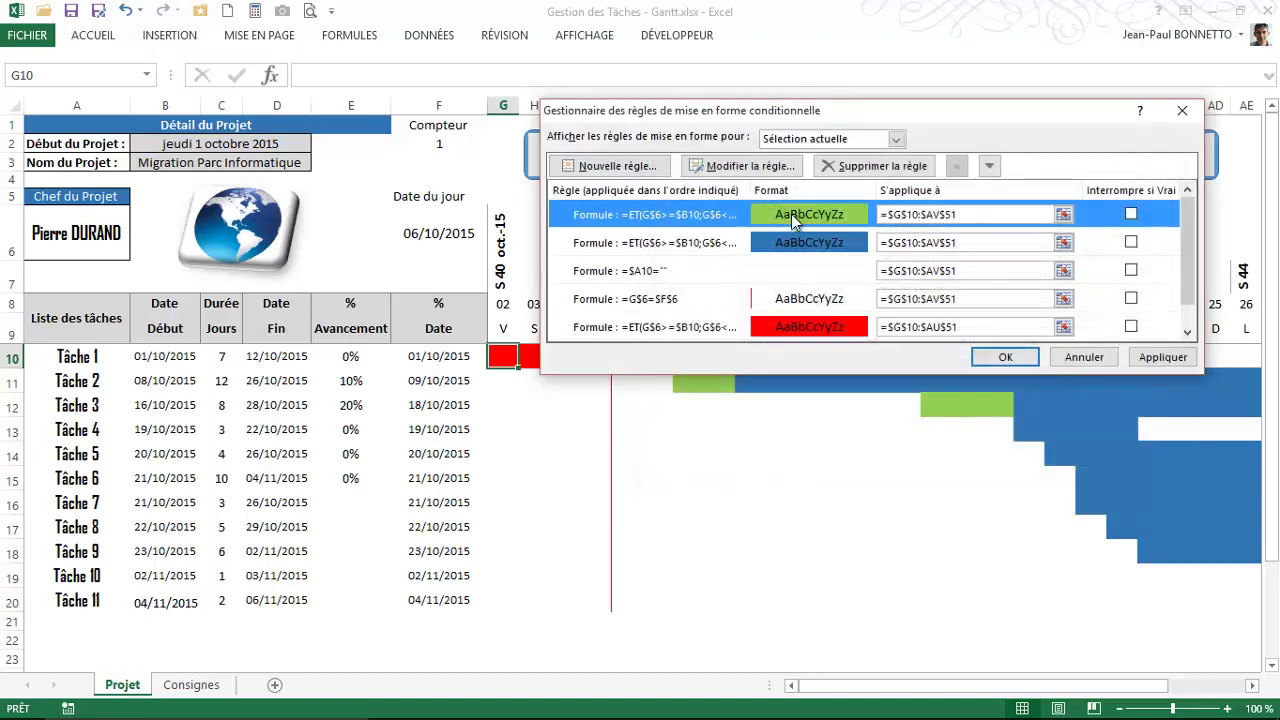
click(730, 168)
drag(862, 80, 898, 219)
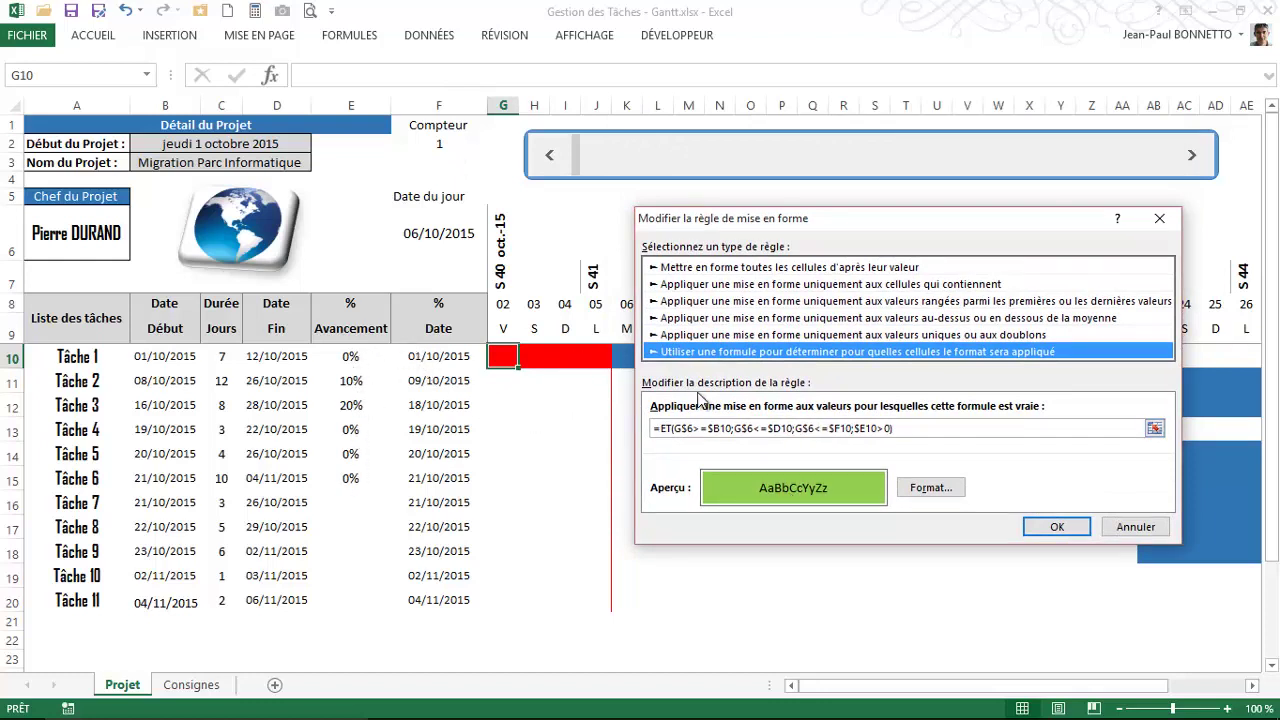
drag(885, 212, 896, 387)
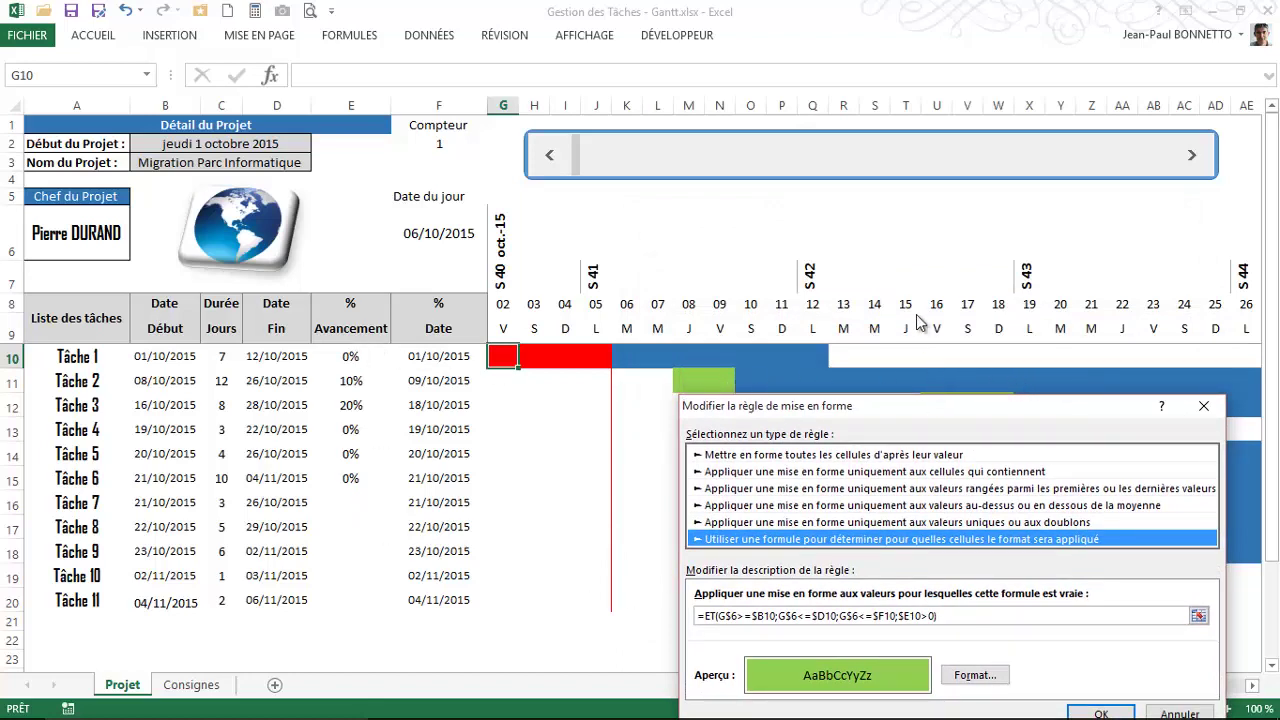
drag(962, 412, 865, 193)
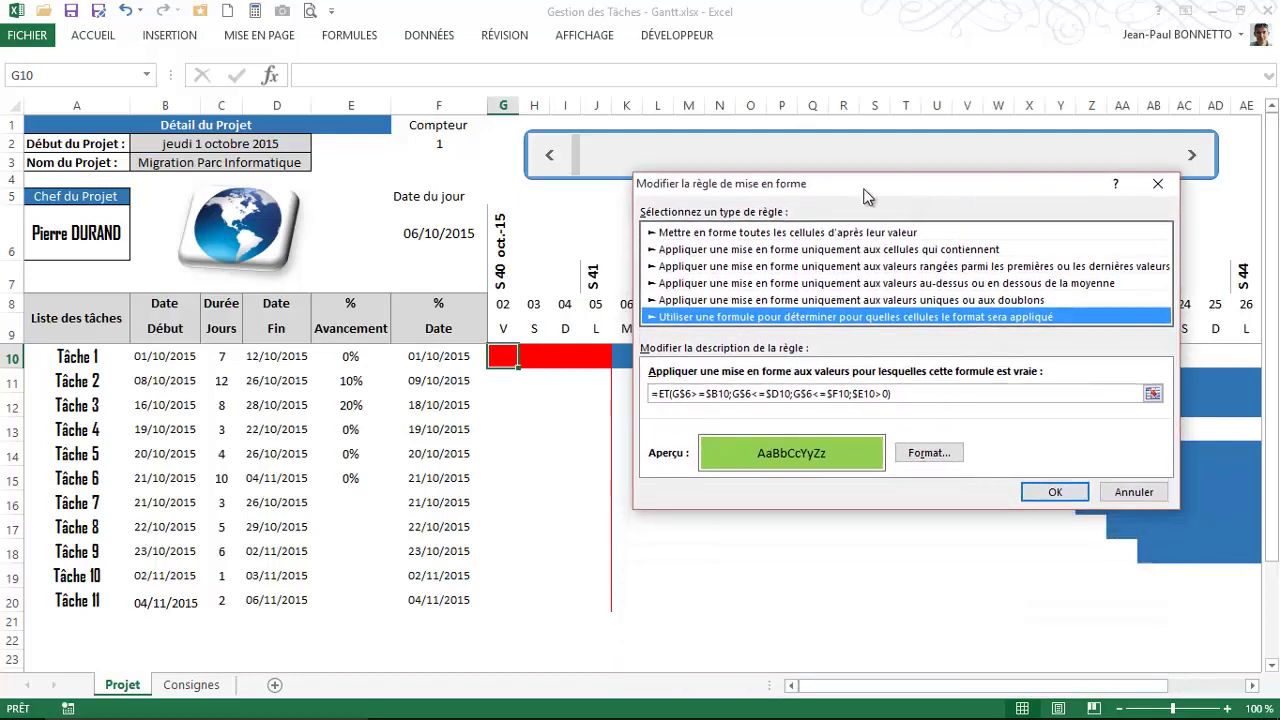
click(1055, 491)
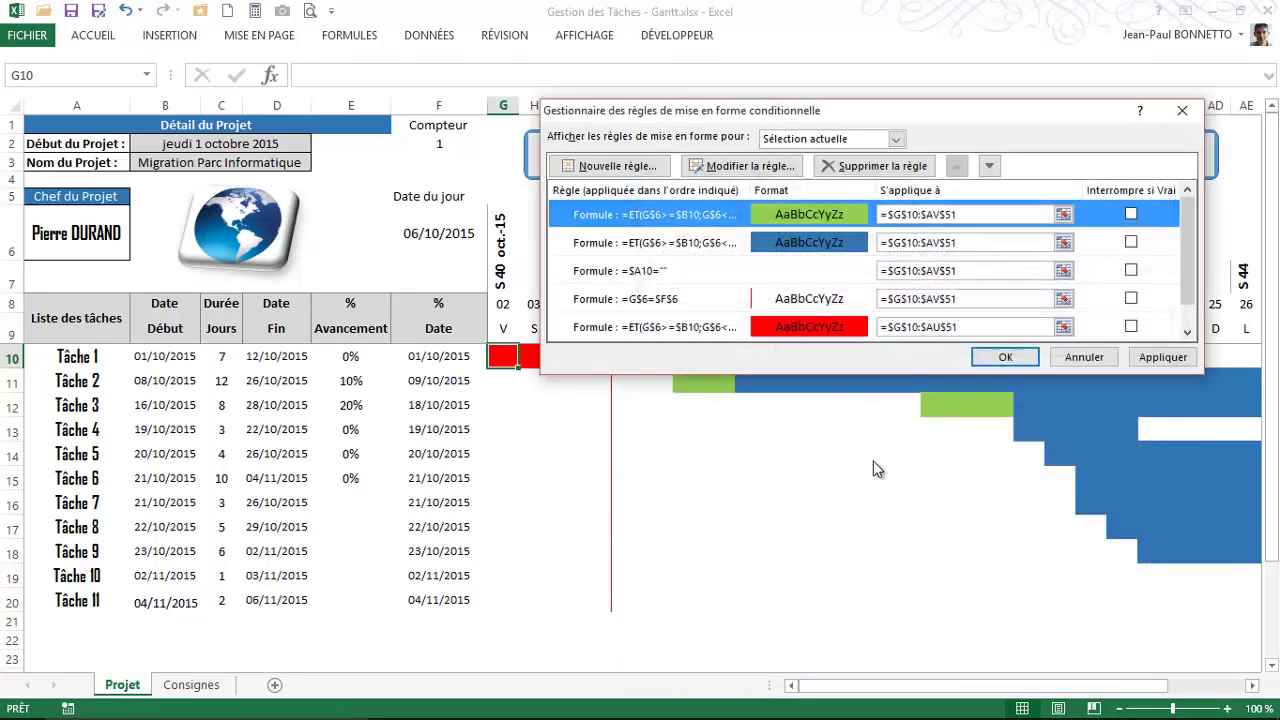
click(1004, 360)
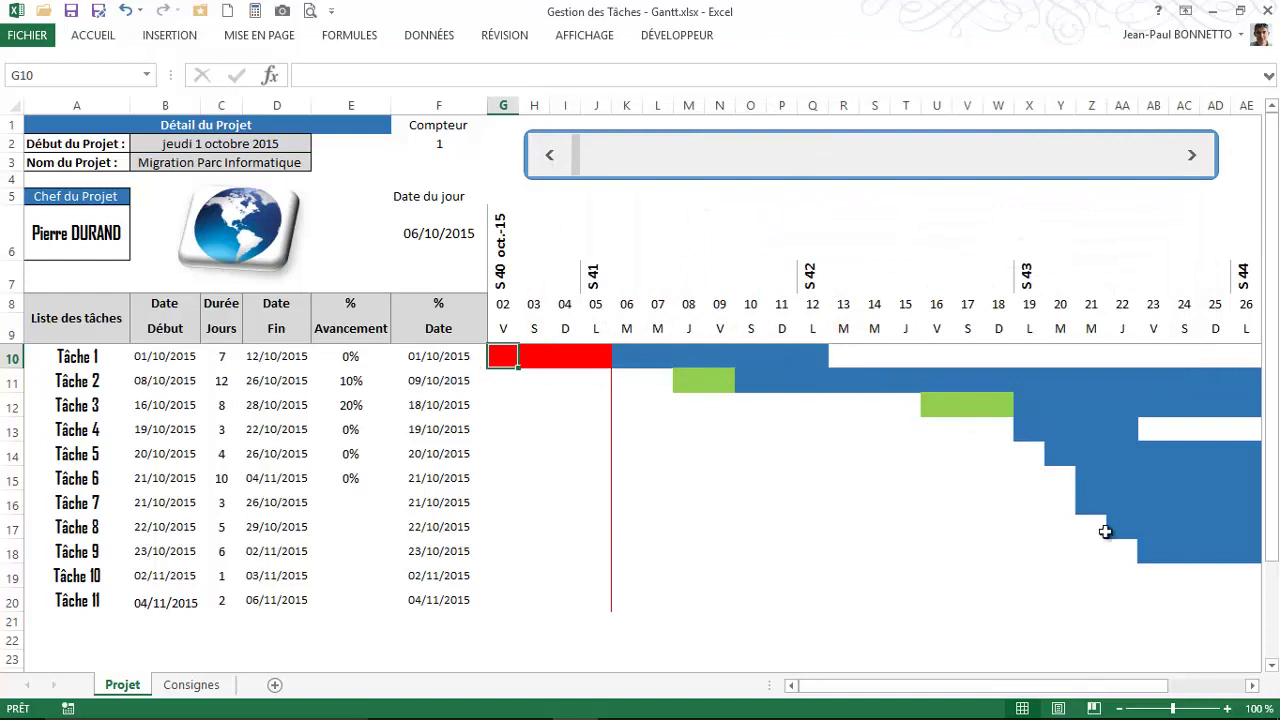
click(528, 356)
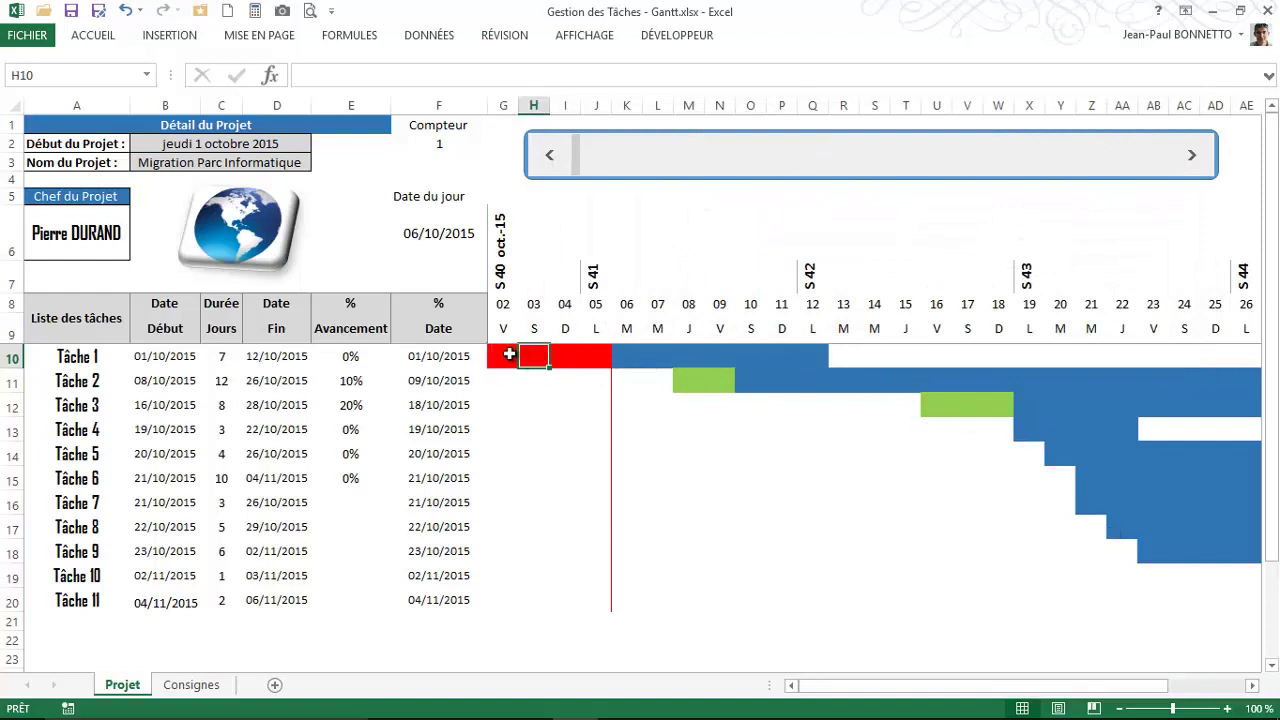
click(503, 354)
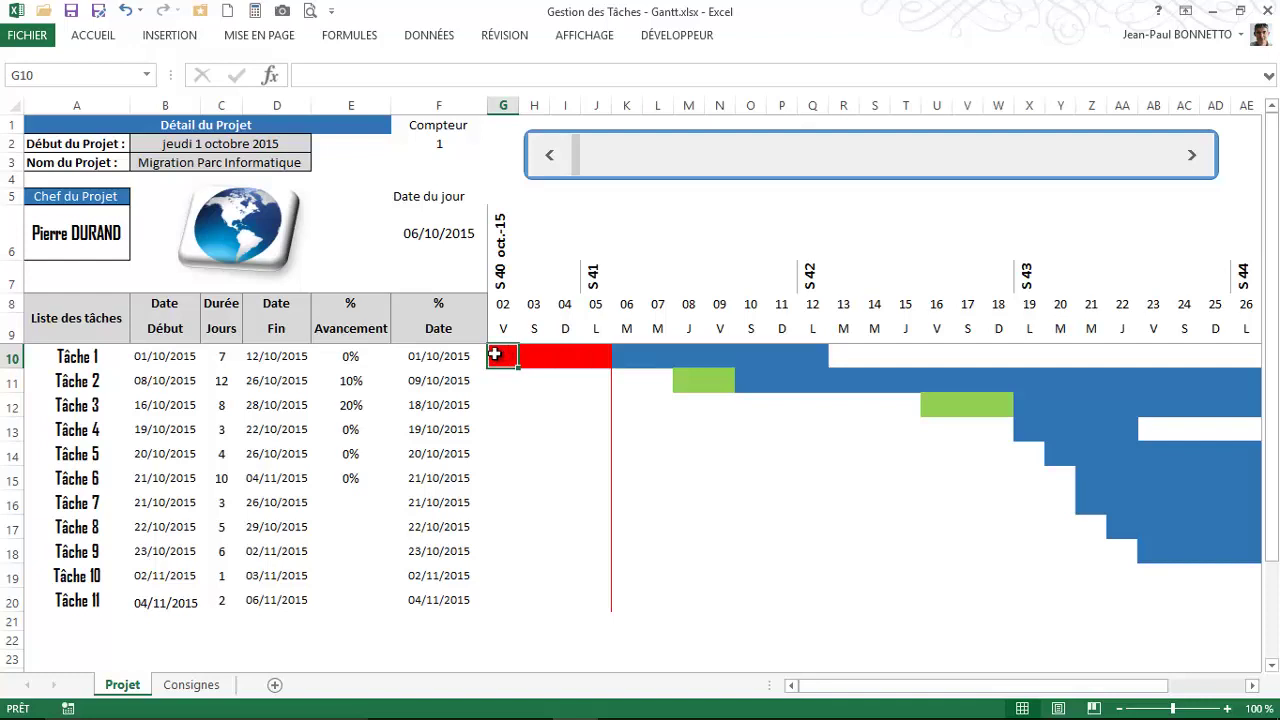
click(115, 42)
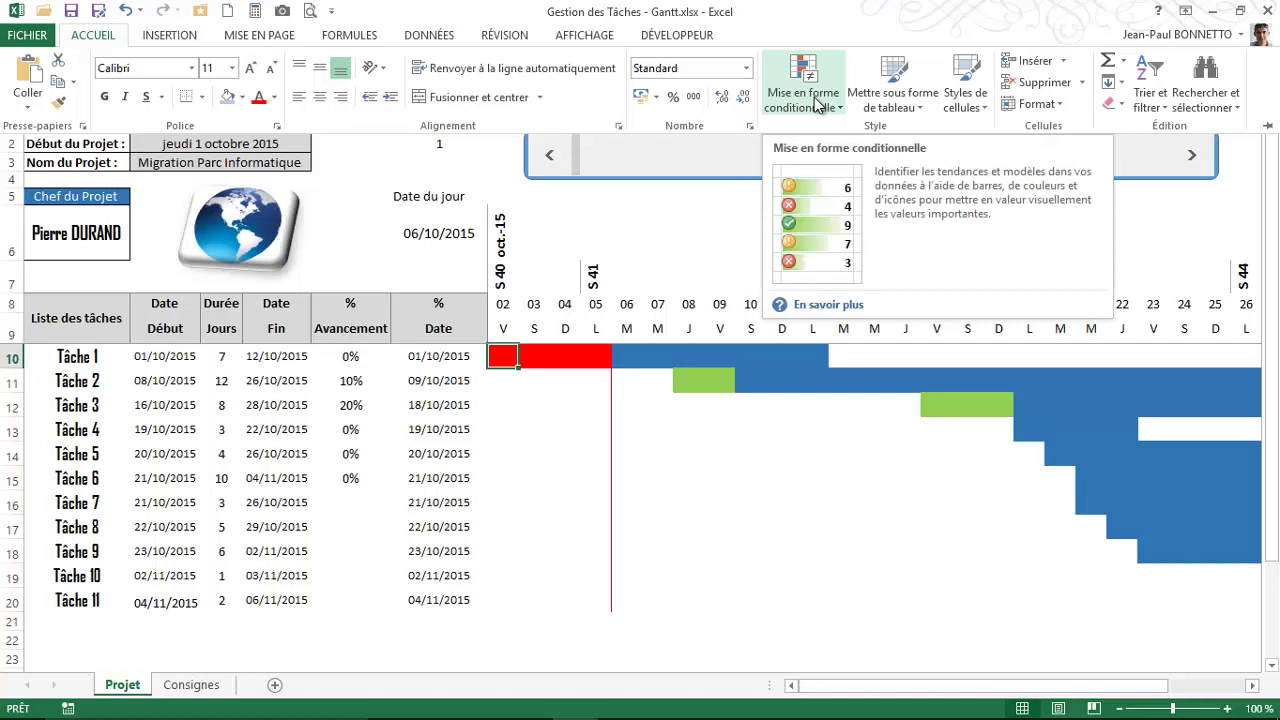
click(78, 356)
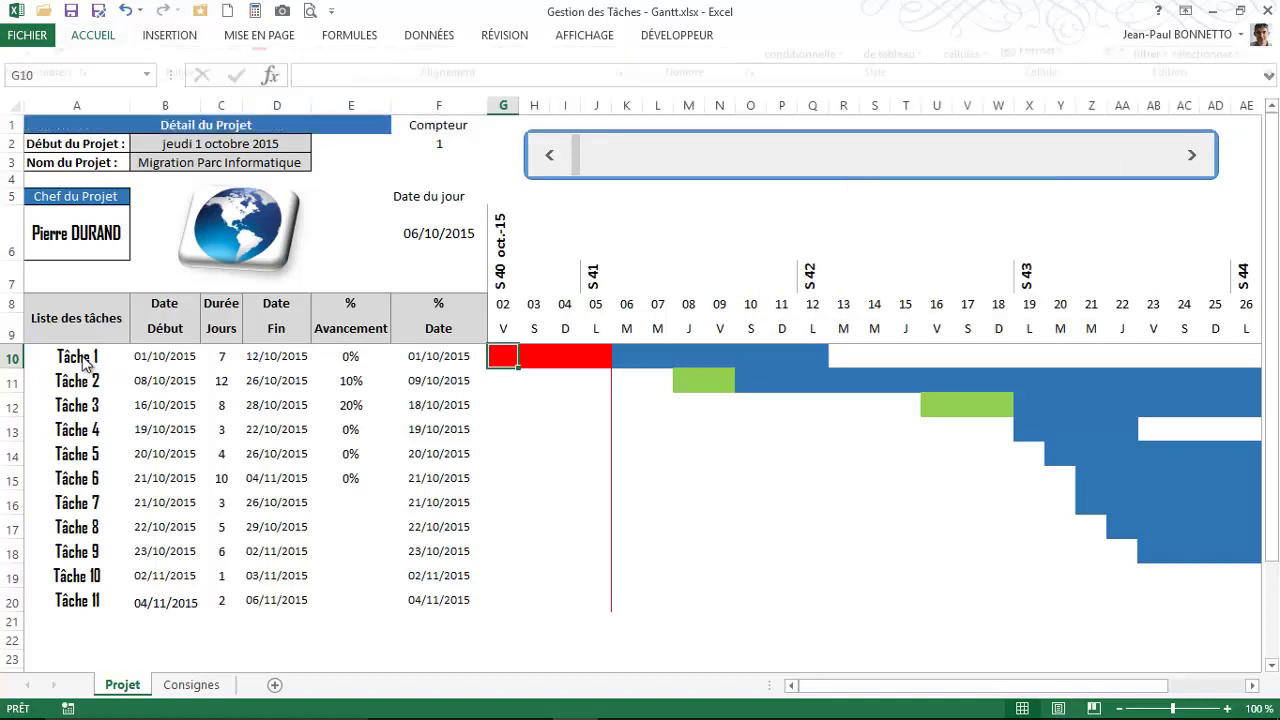
click(75, 354)
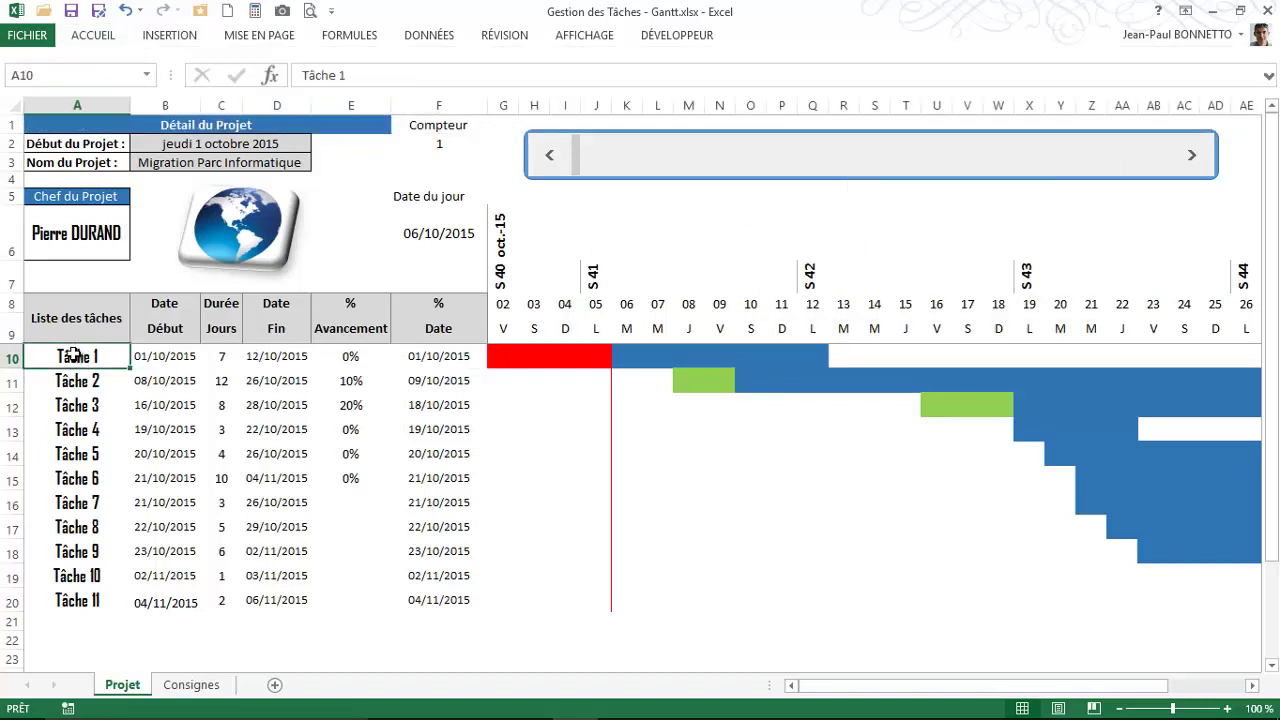
click(160, 357)
click(453, 360)
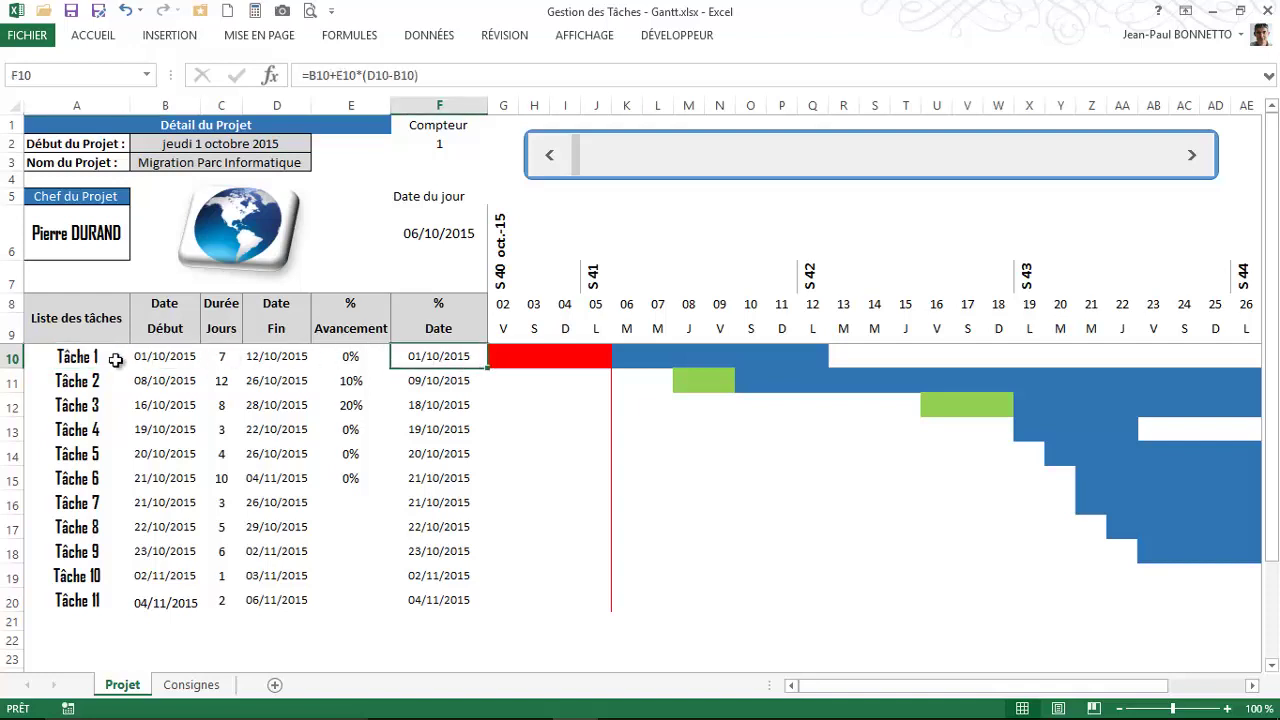
click(77, 357)
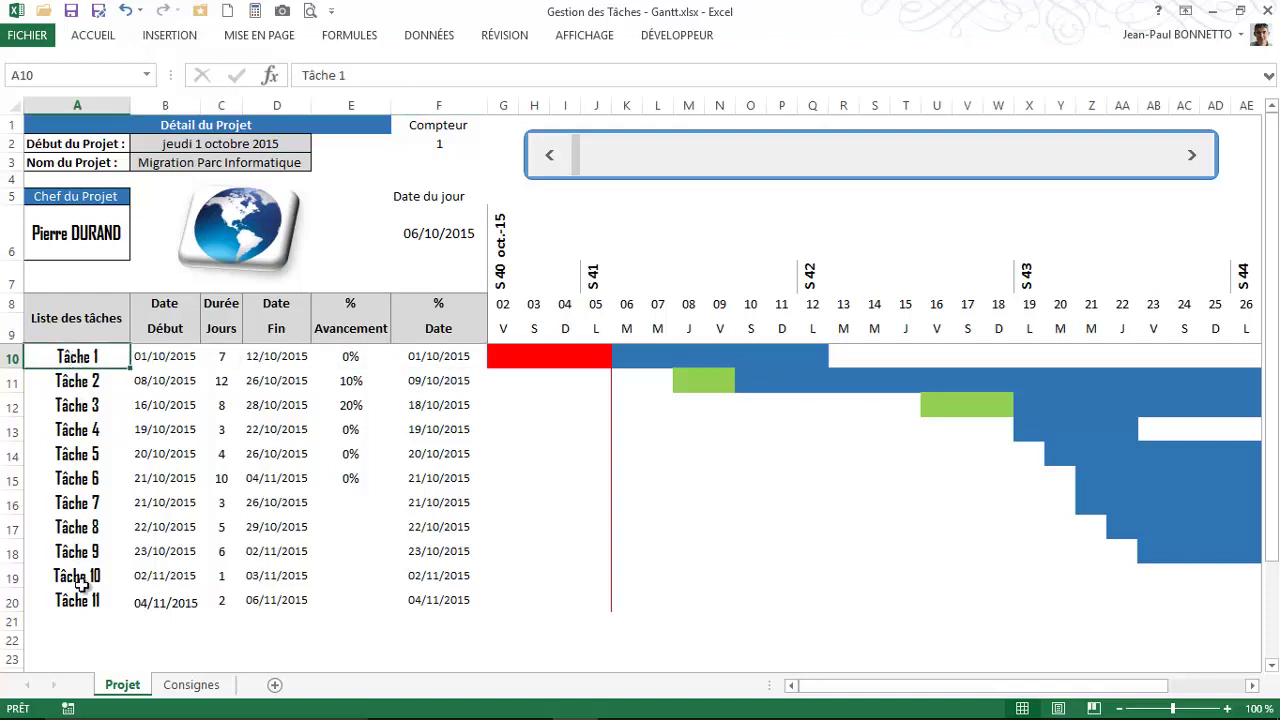
click(145, 357)
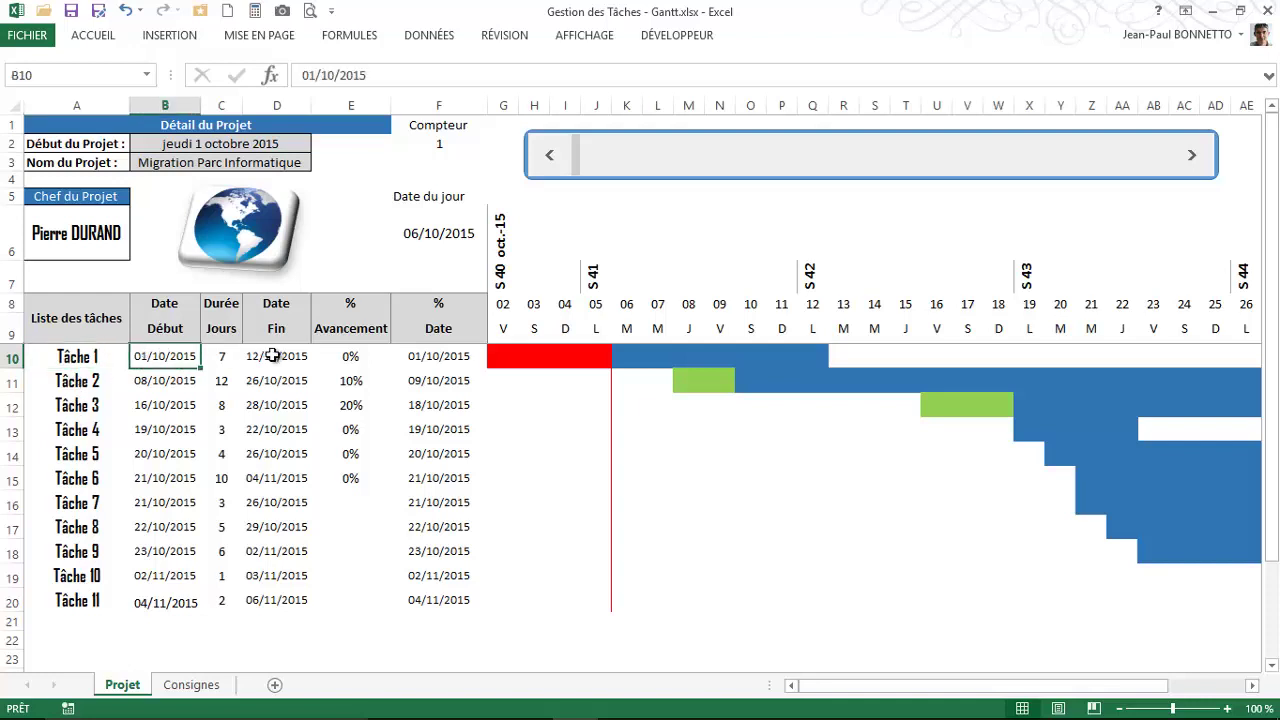
click(273, 357)
click(72, 357)
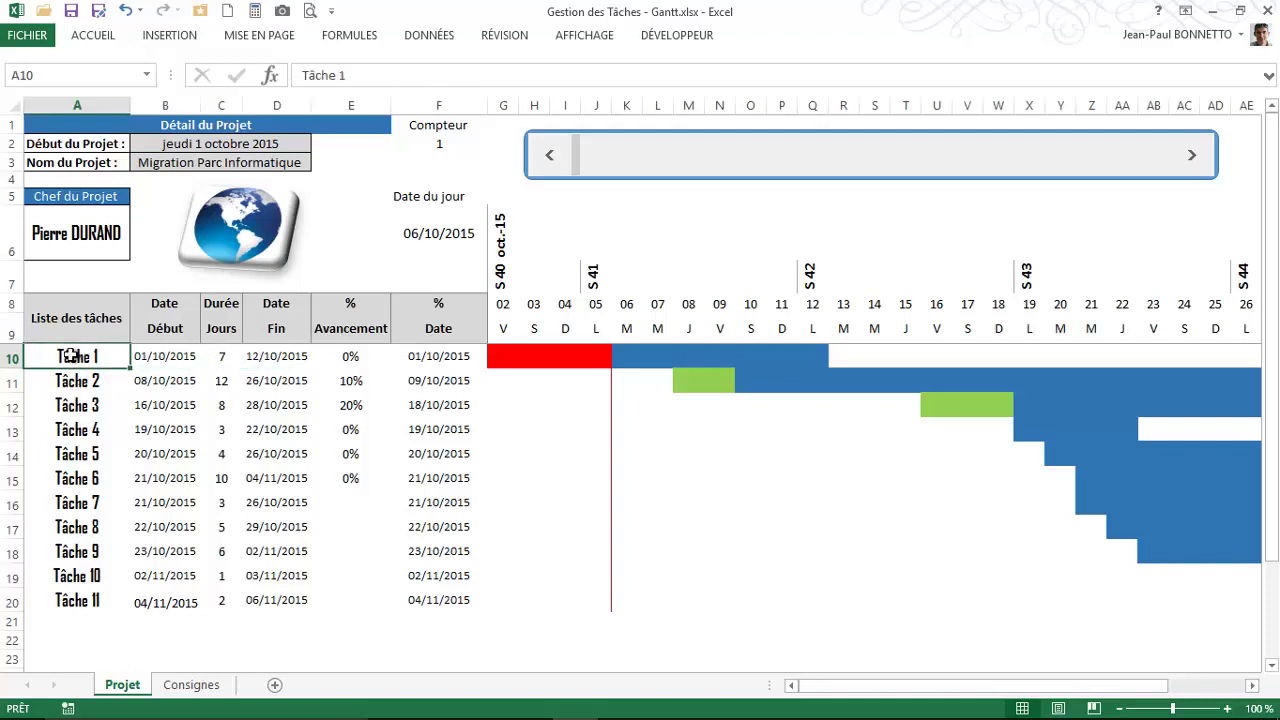
click(1176, 156)
click(549, 157)
key(ctrl+Page_Down)
scroll(449, 310, down, 2)
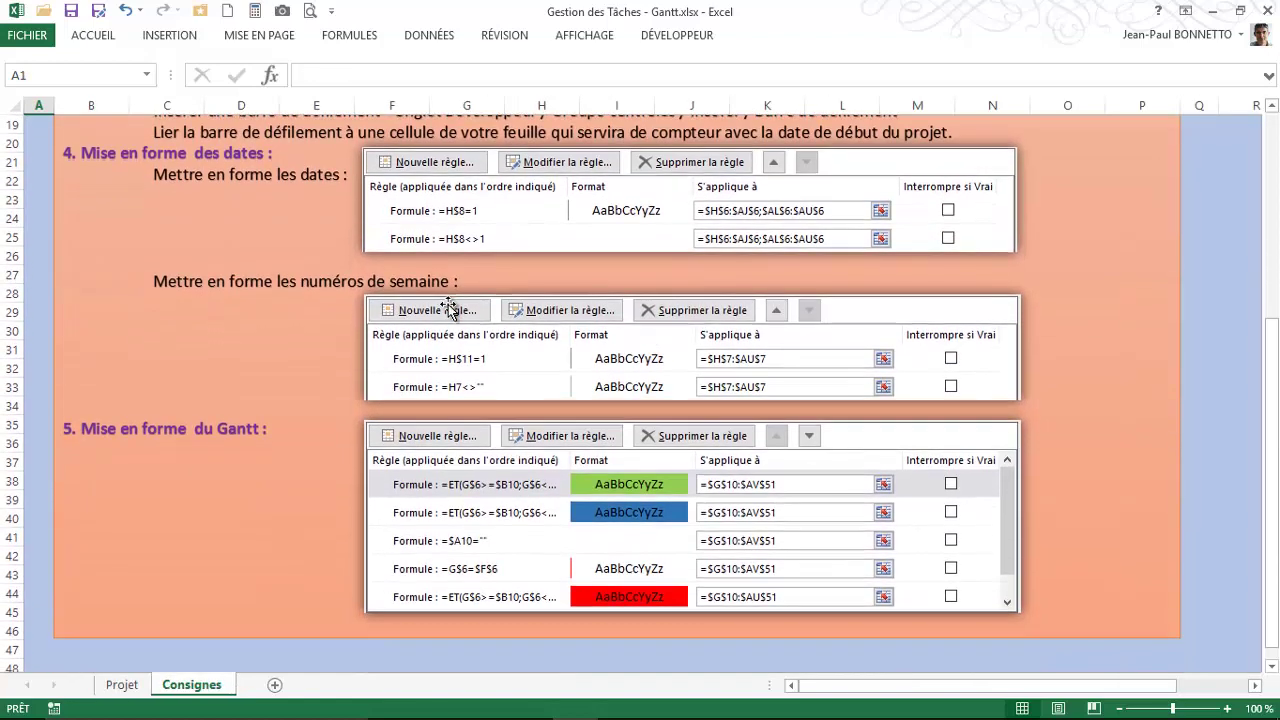
scroll(449, 310, down, 1)
scroll(449, 310, up, 2)
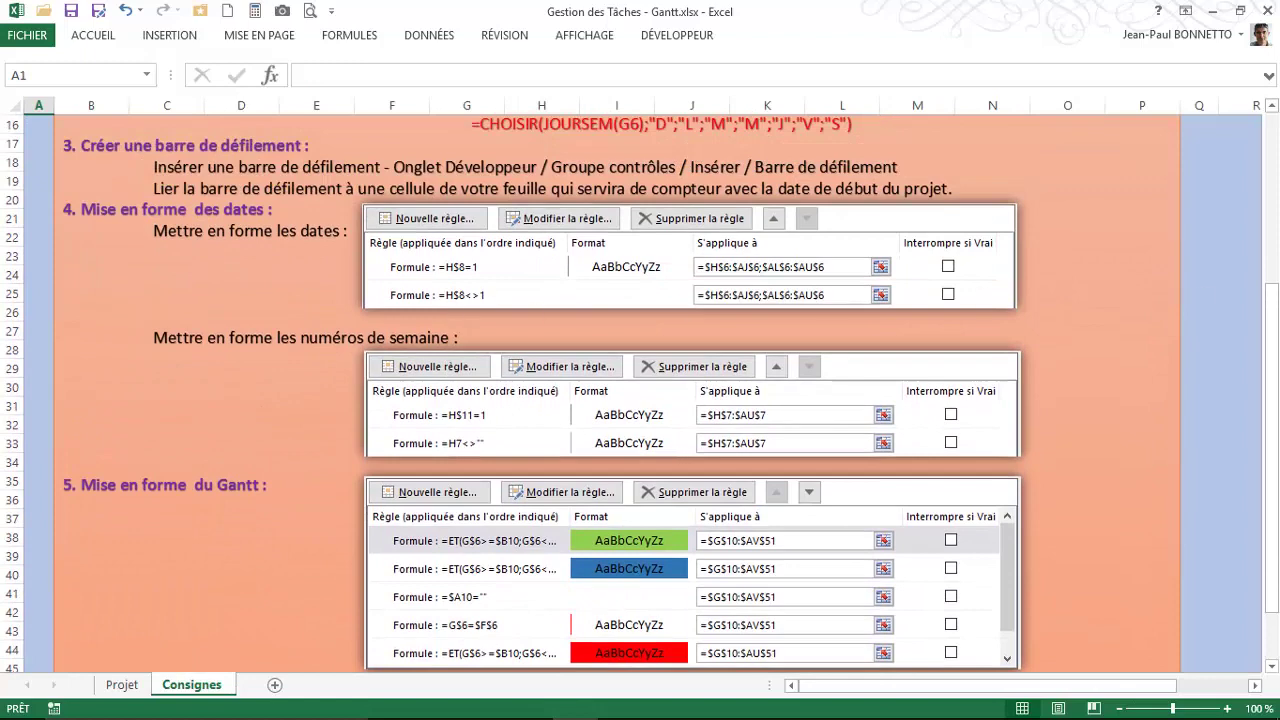
mouse_move(1276, 300)
mouse_down()
mouse_move(1276, 313)
mouse_move(1276, 125)
mouse_up()
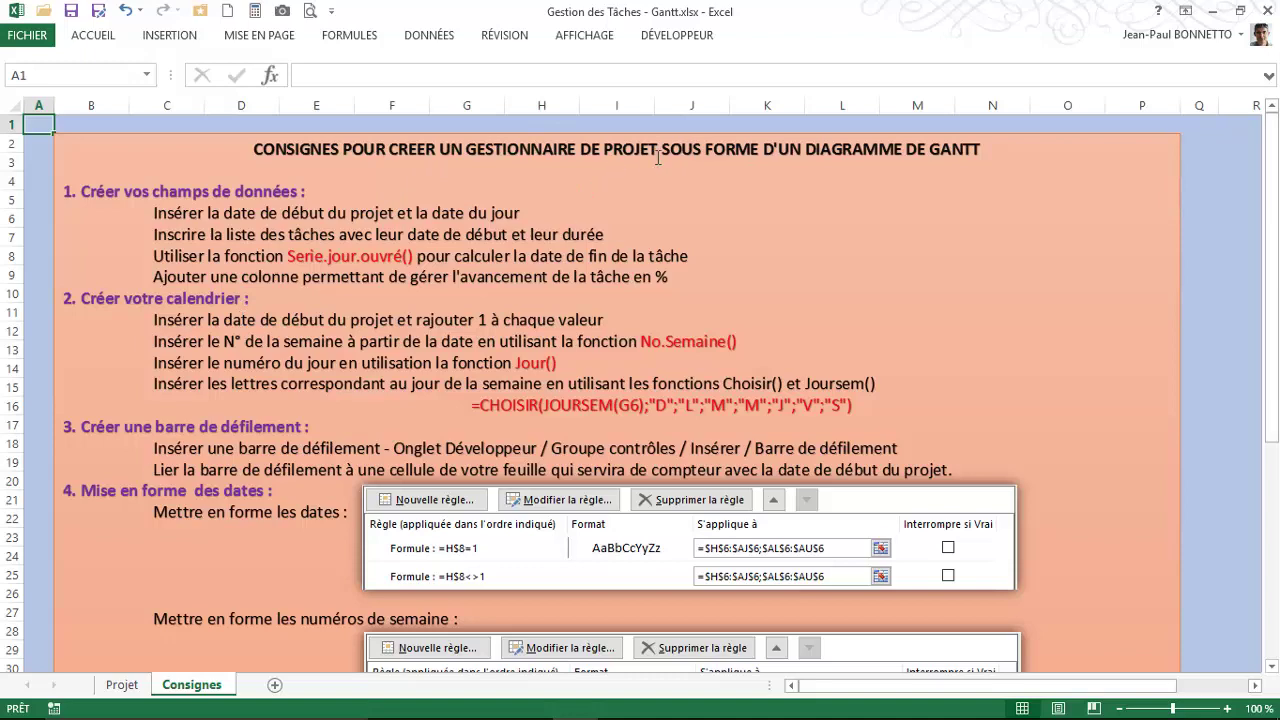
click(122, 685)
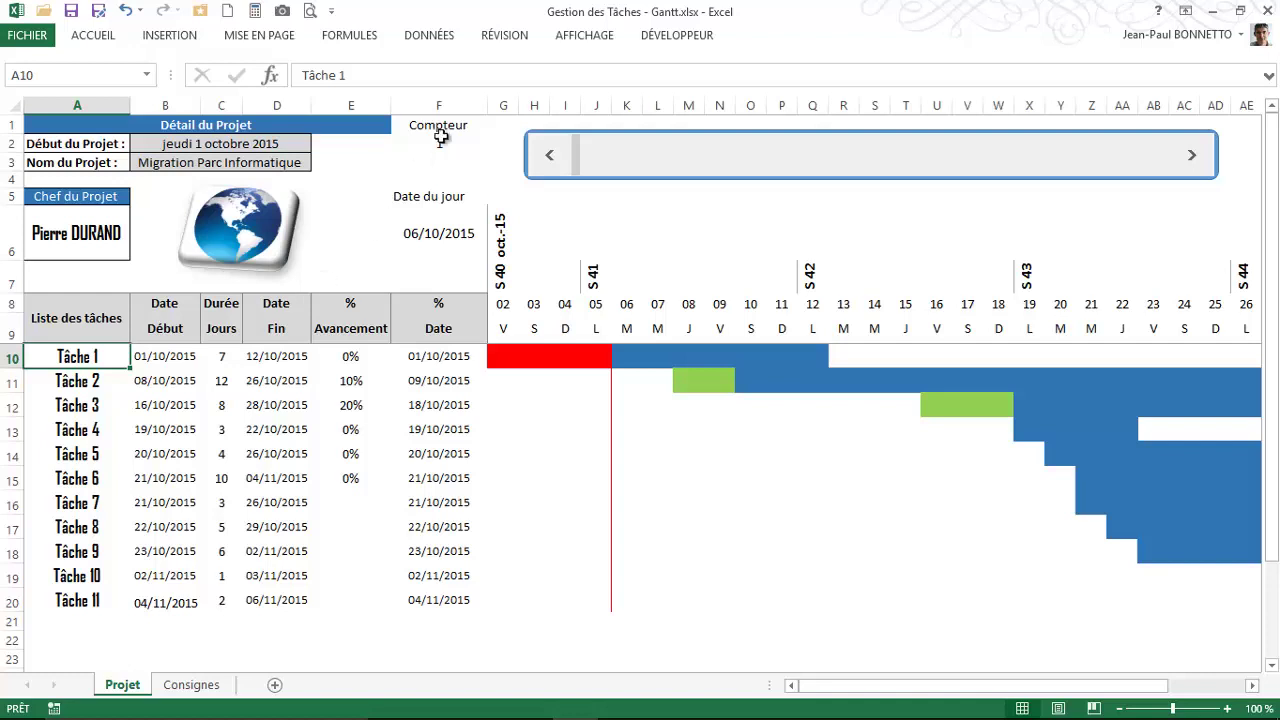
Hide column F with Masquer and return to Tâche 1 in cell A10.
click(442, 105)
right_click(442, 105)
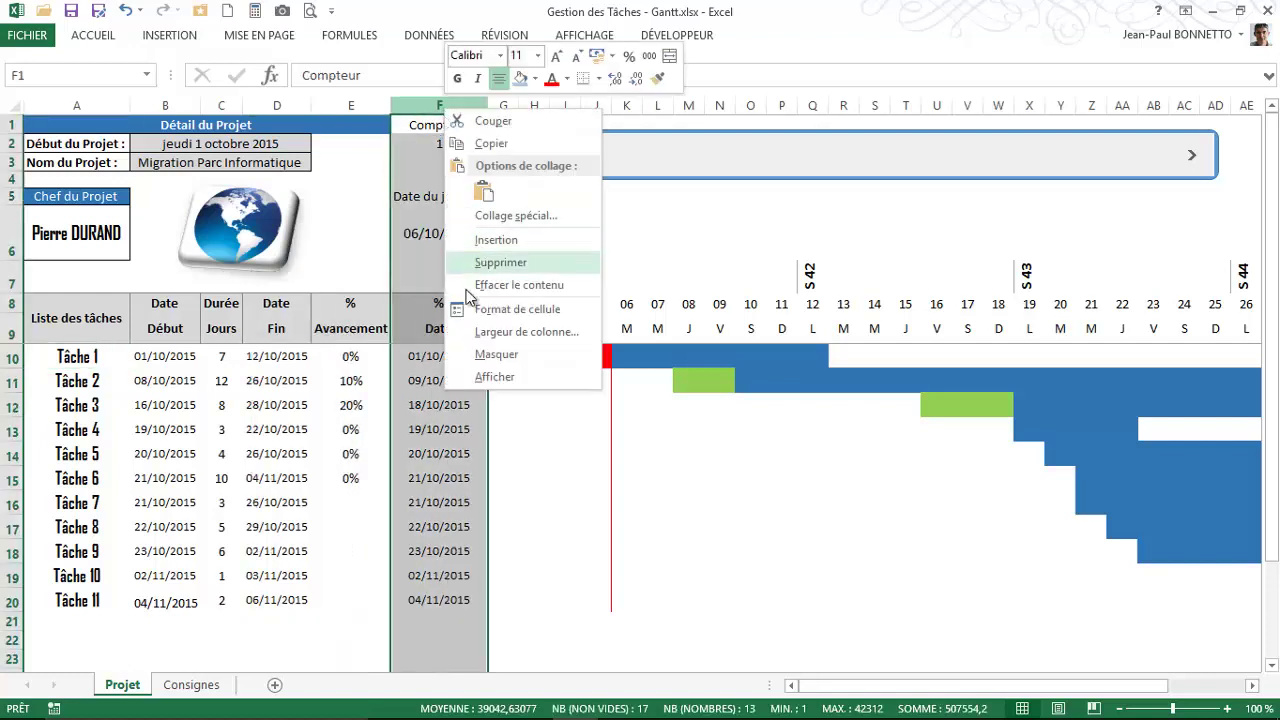
click(496, 356)
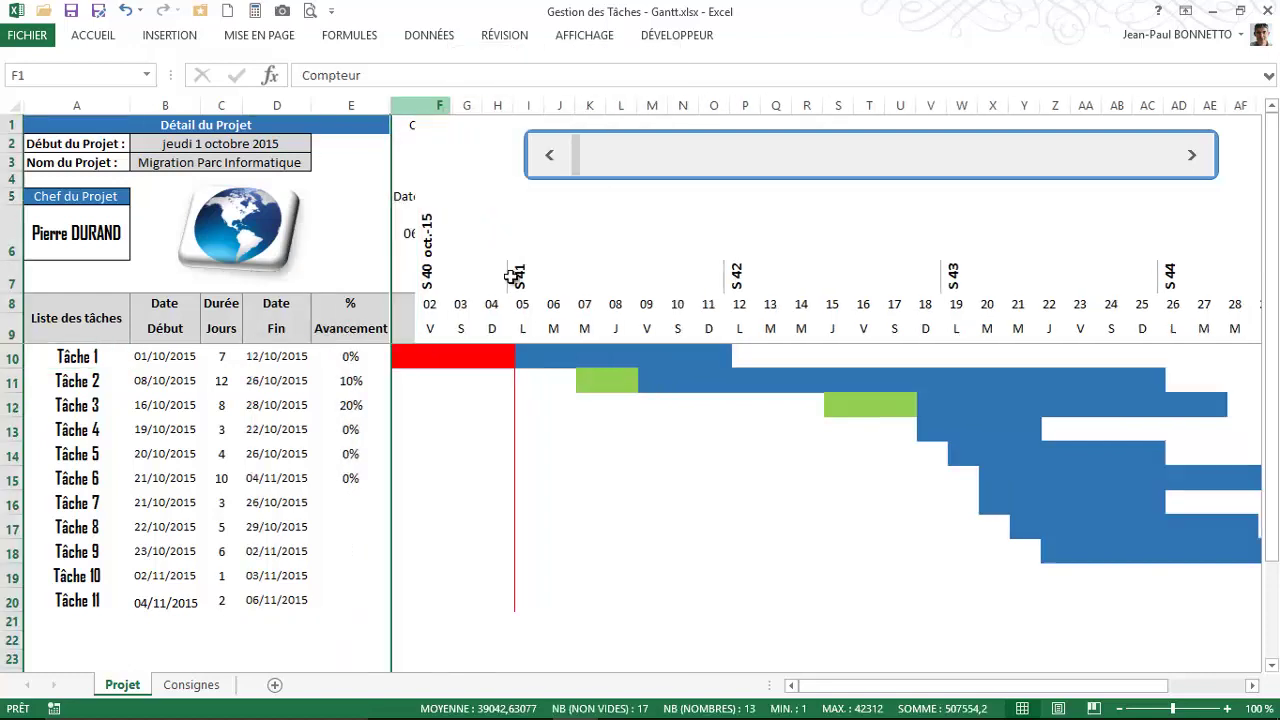
click(284, 372)
key(ctrl+Home)
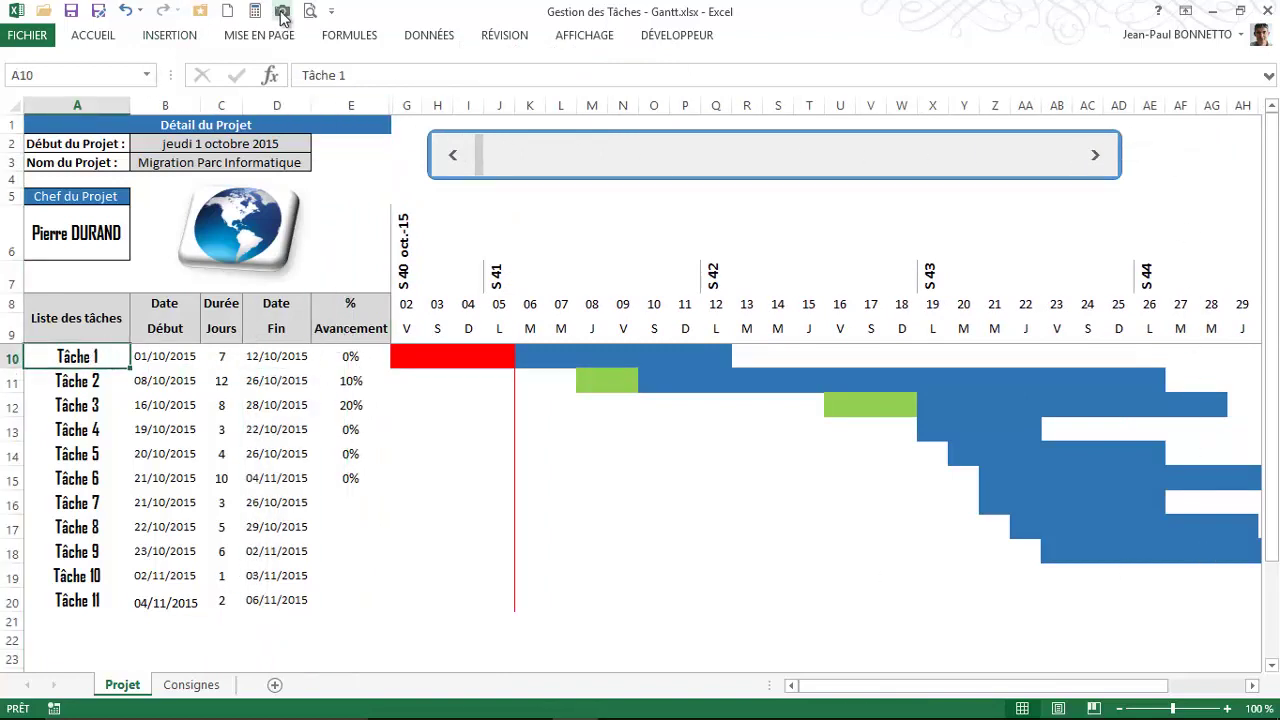
Check in print preview that the Gantt chart fits one landscape A4 page, then return to the sheet.
click(310, 11)
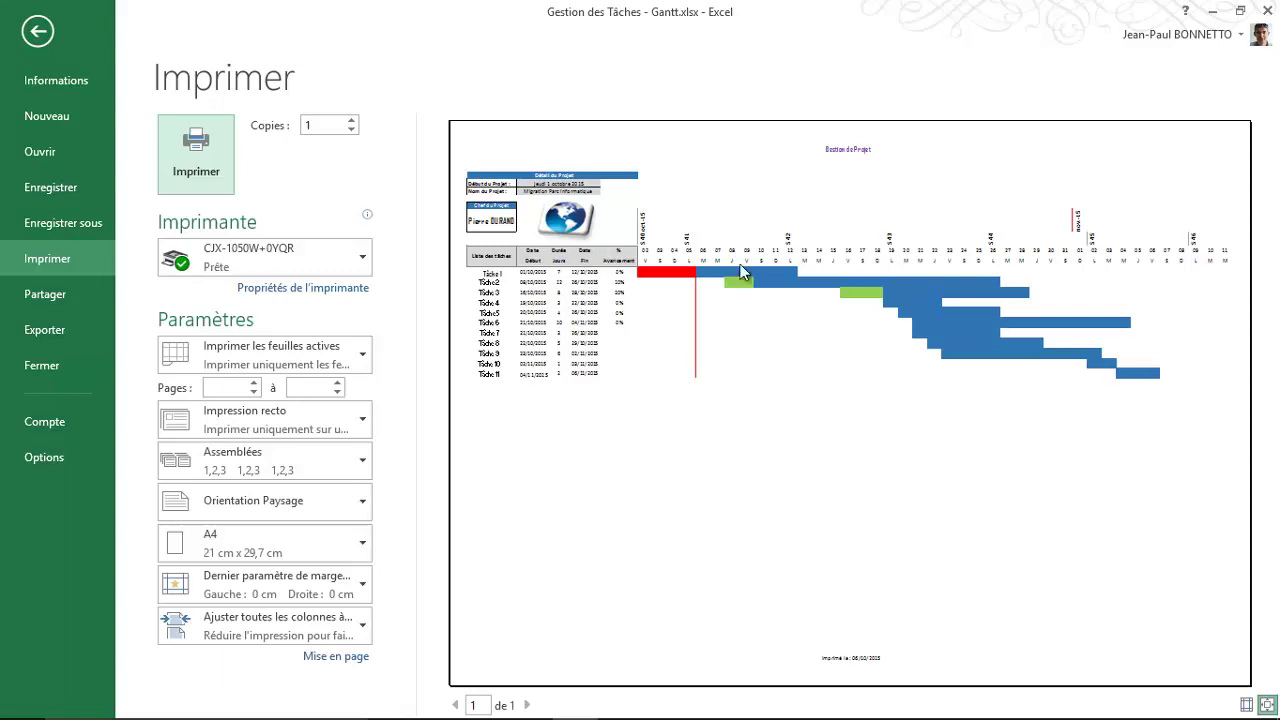
click(37, 33)
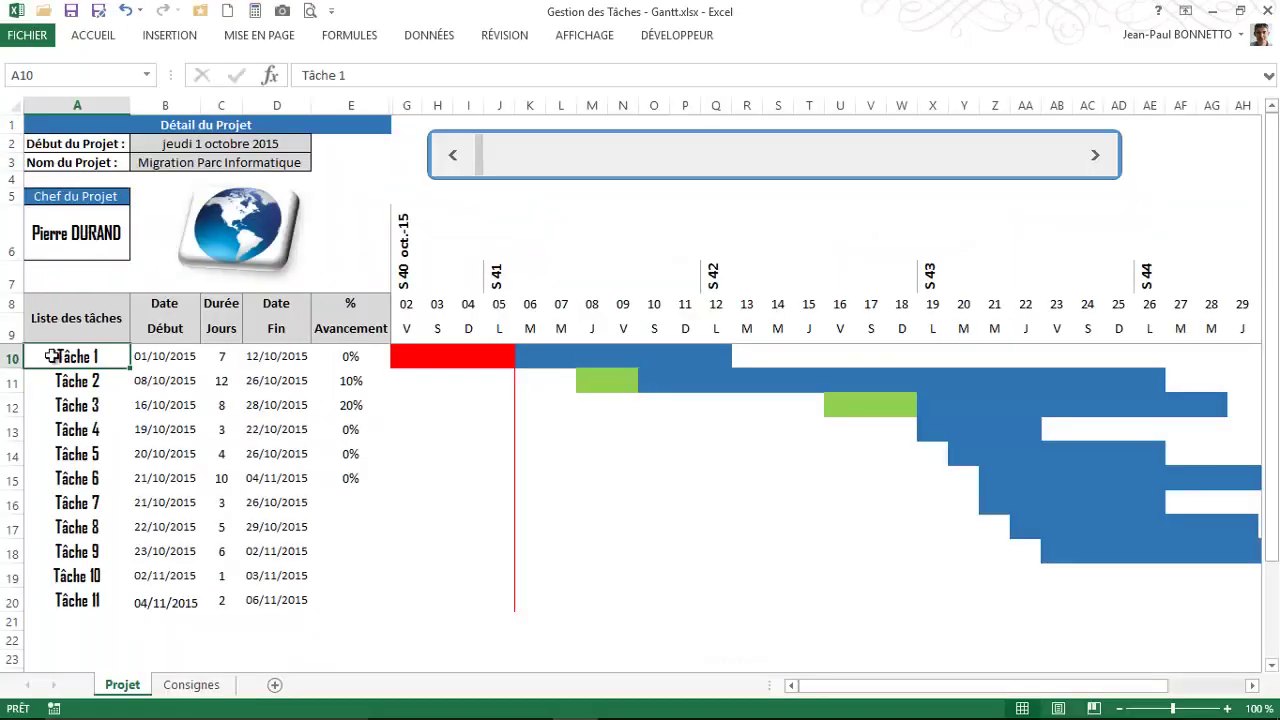
click(106, 122)
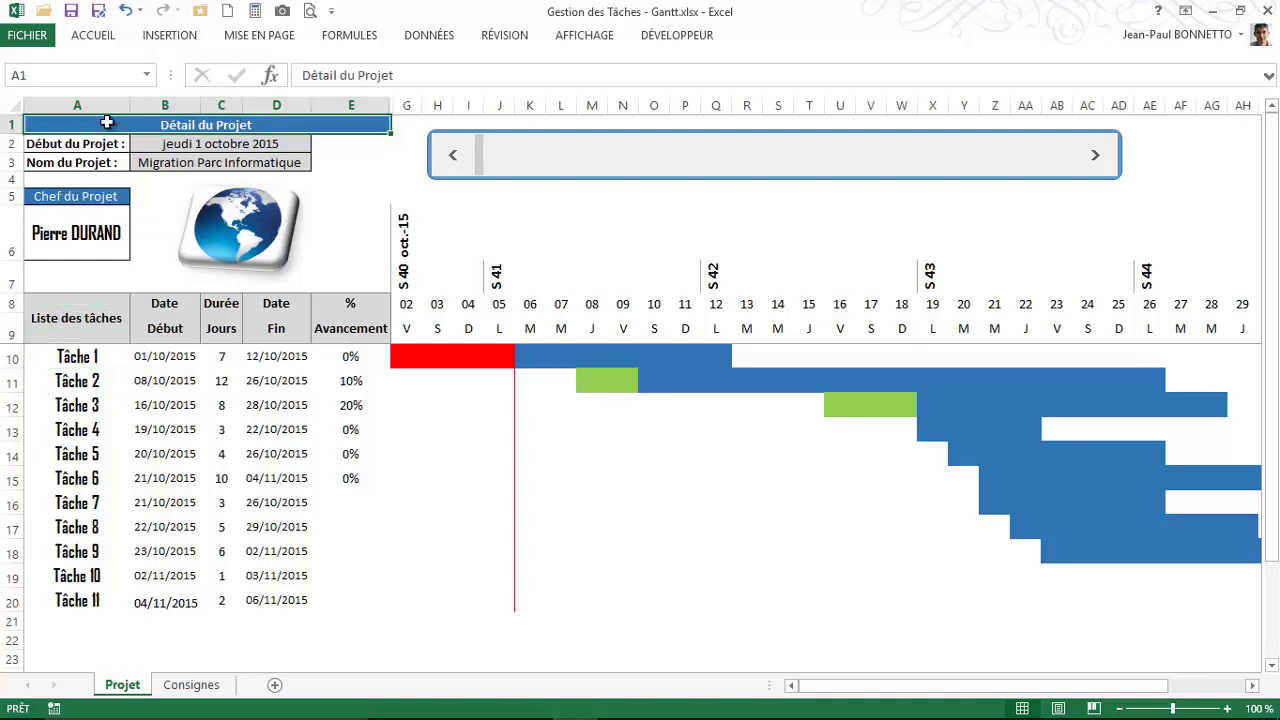